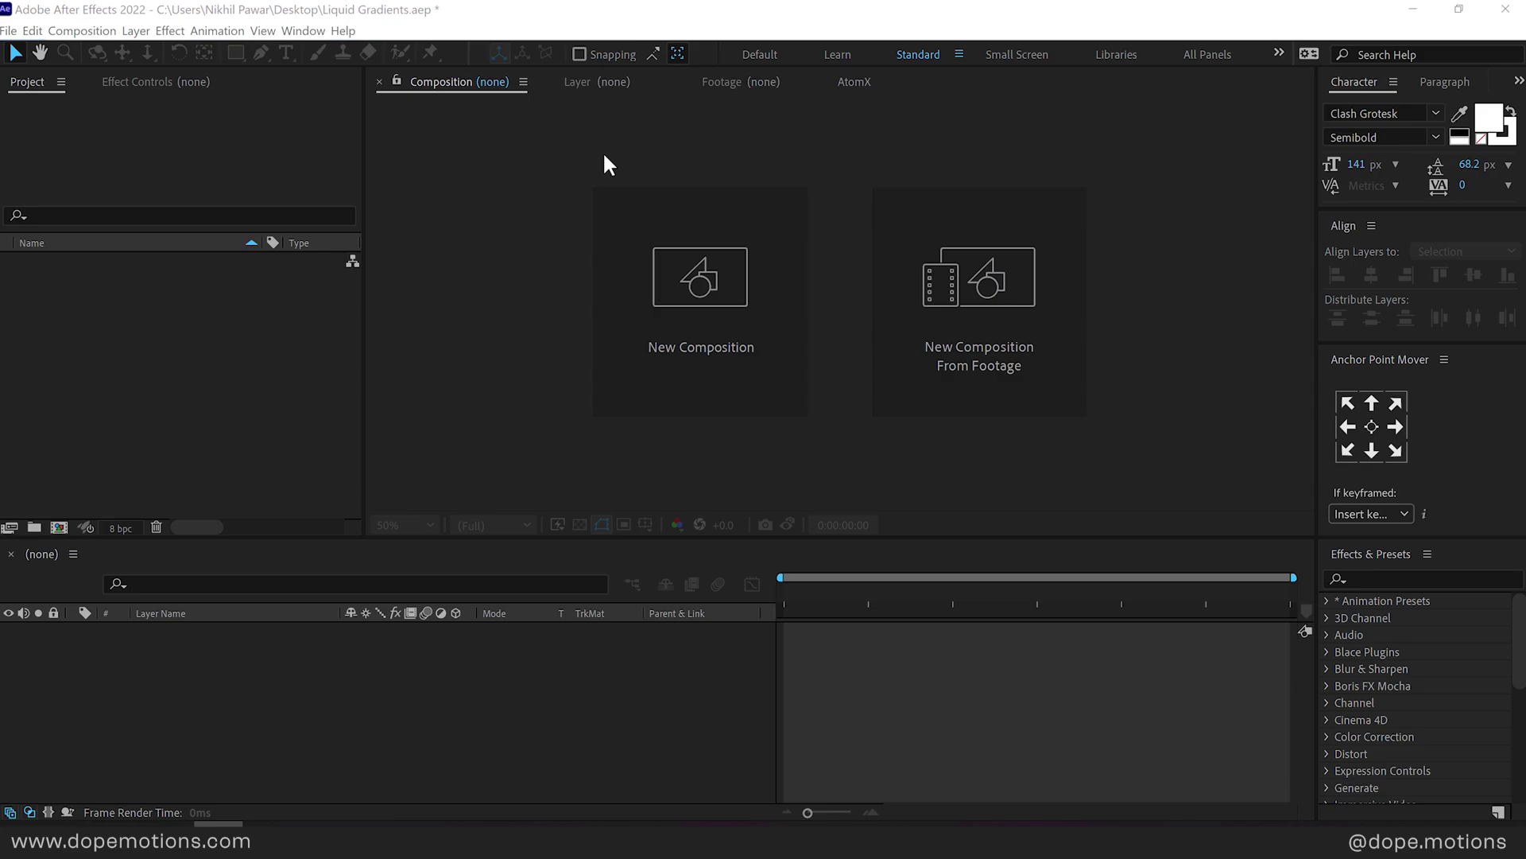
# Step: Create a 2560×1440, 30 fps, 10-second composition named Render
pyautogui.click(228, 374)
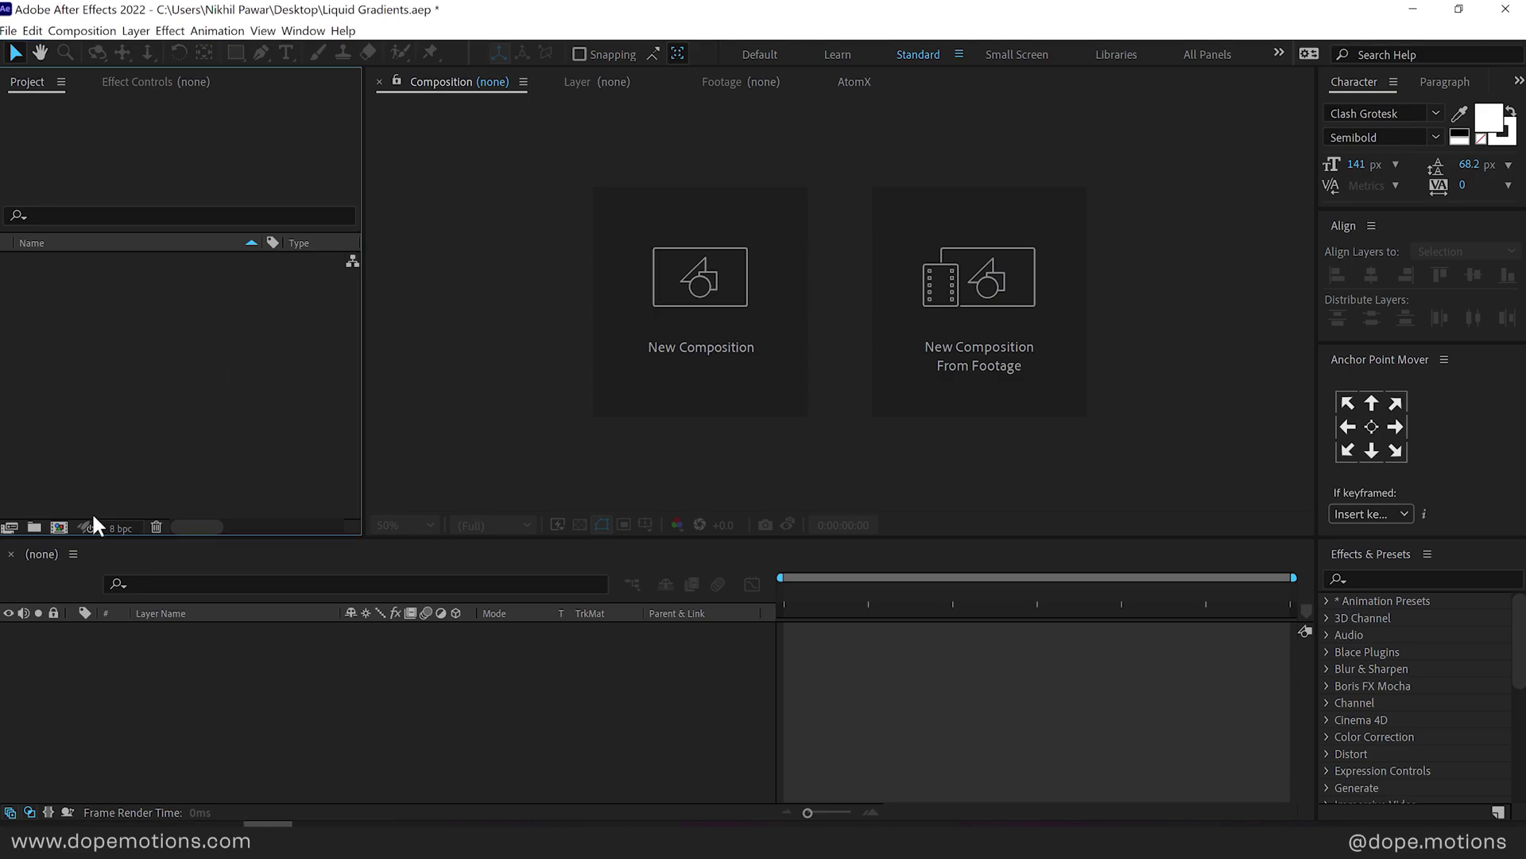
pyautogui.click(59, 528)
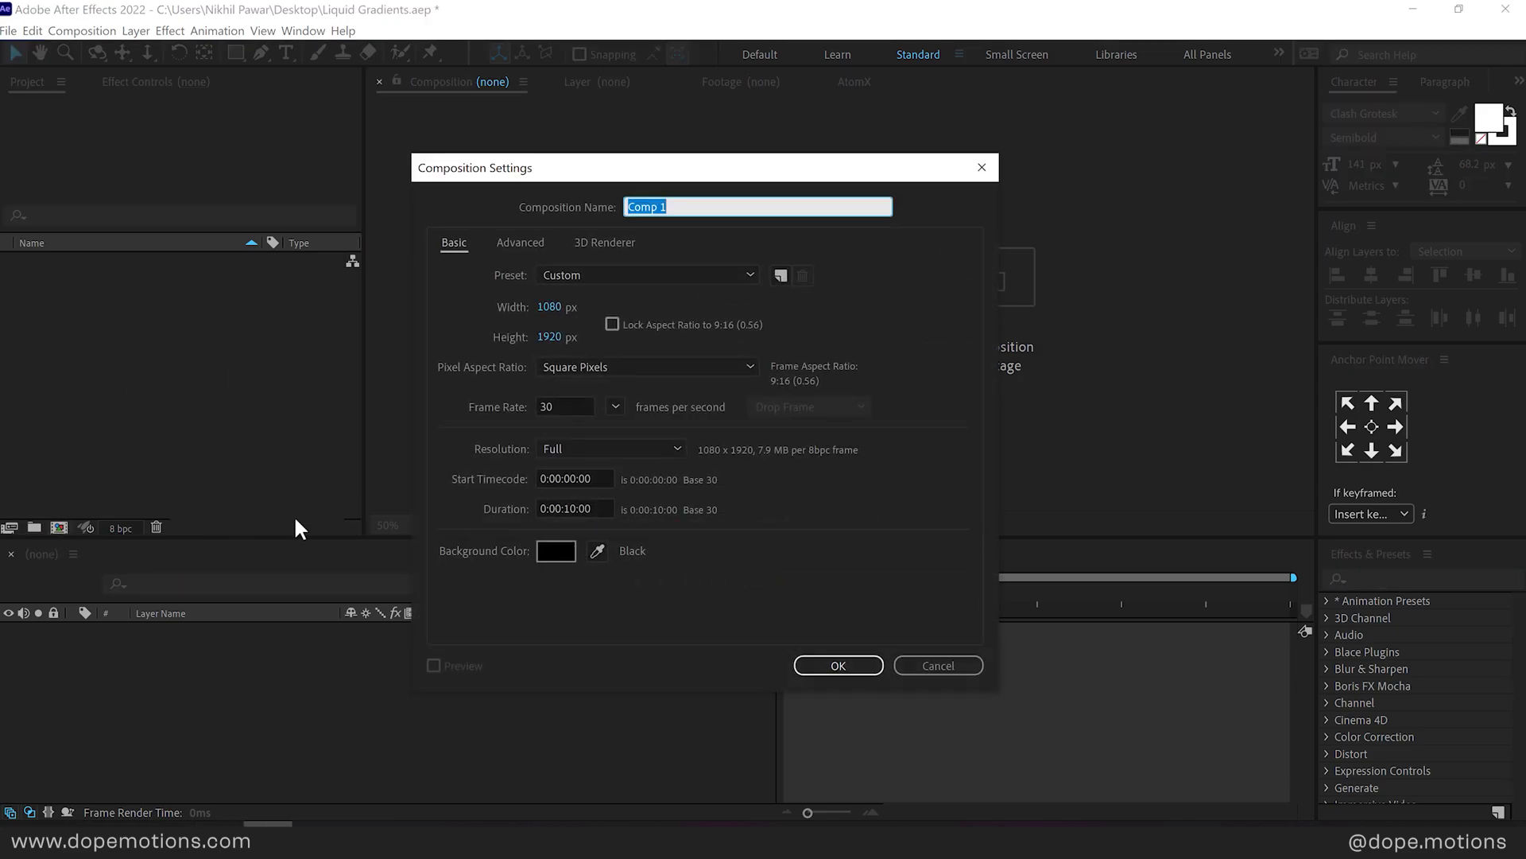
pyautogui.click(550, 308)
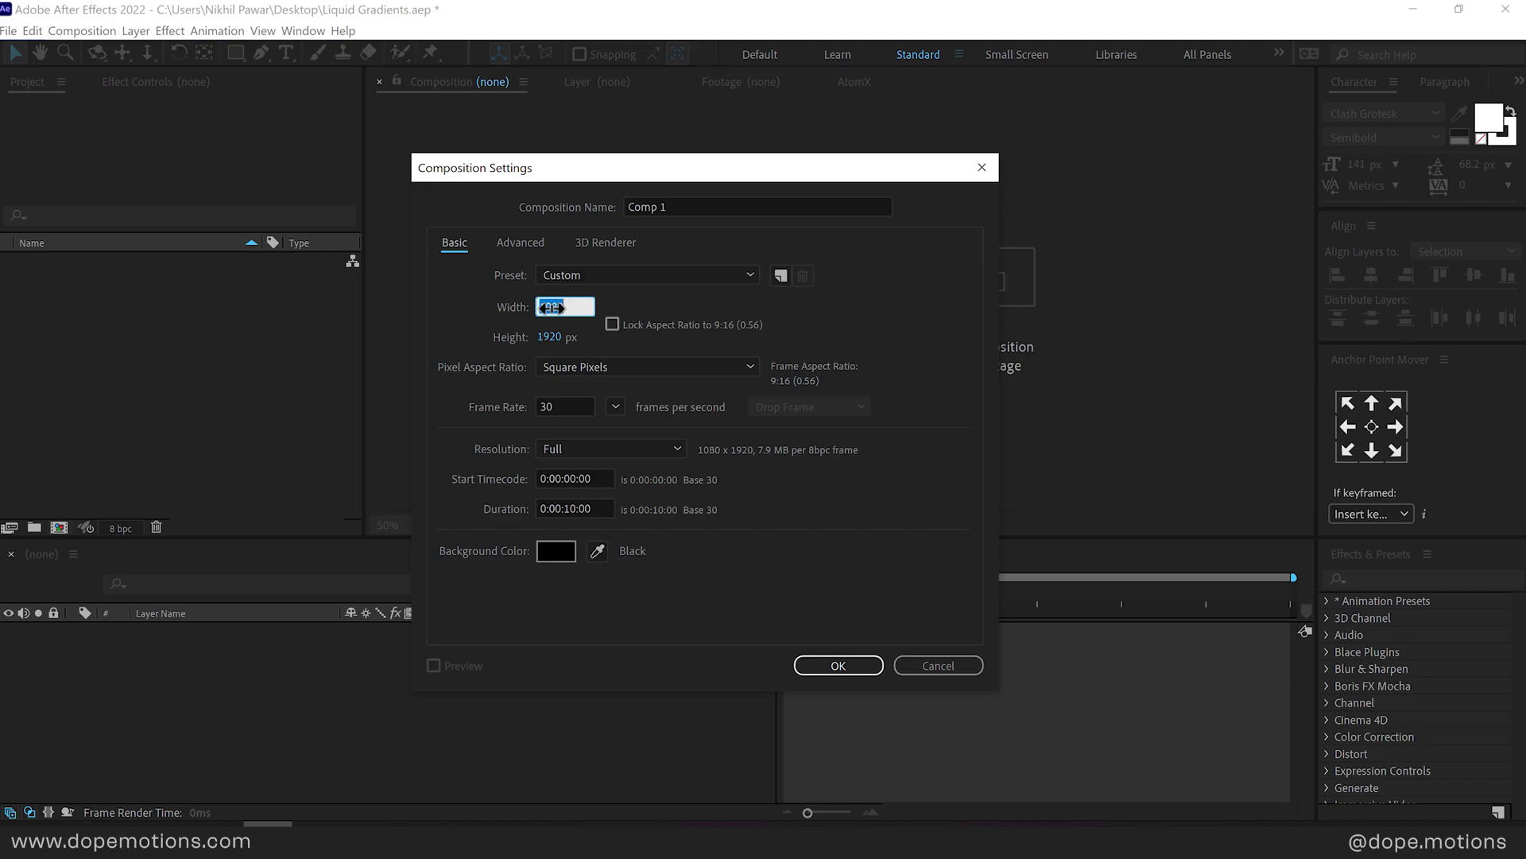
pyautogui.write('2560')
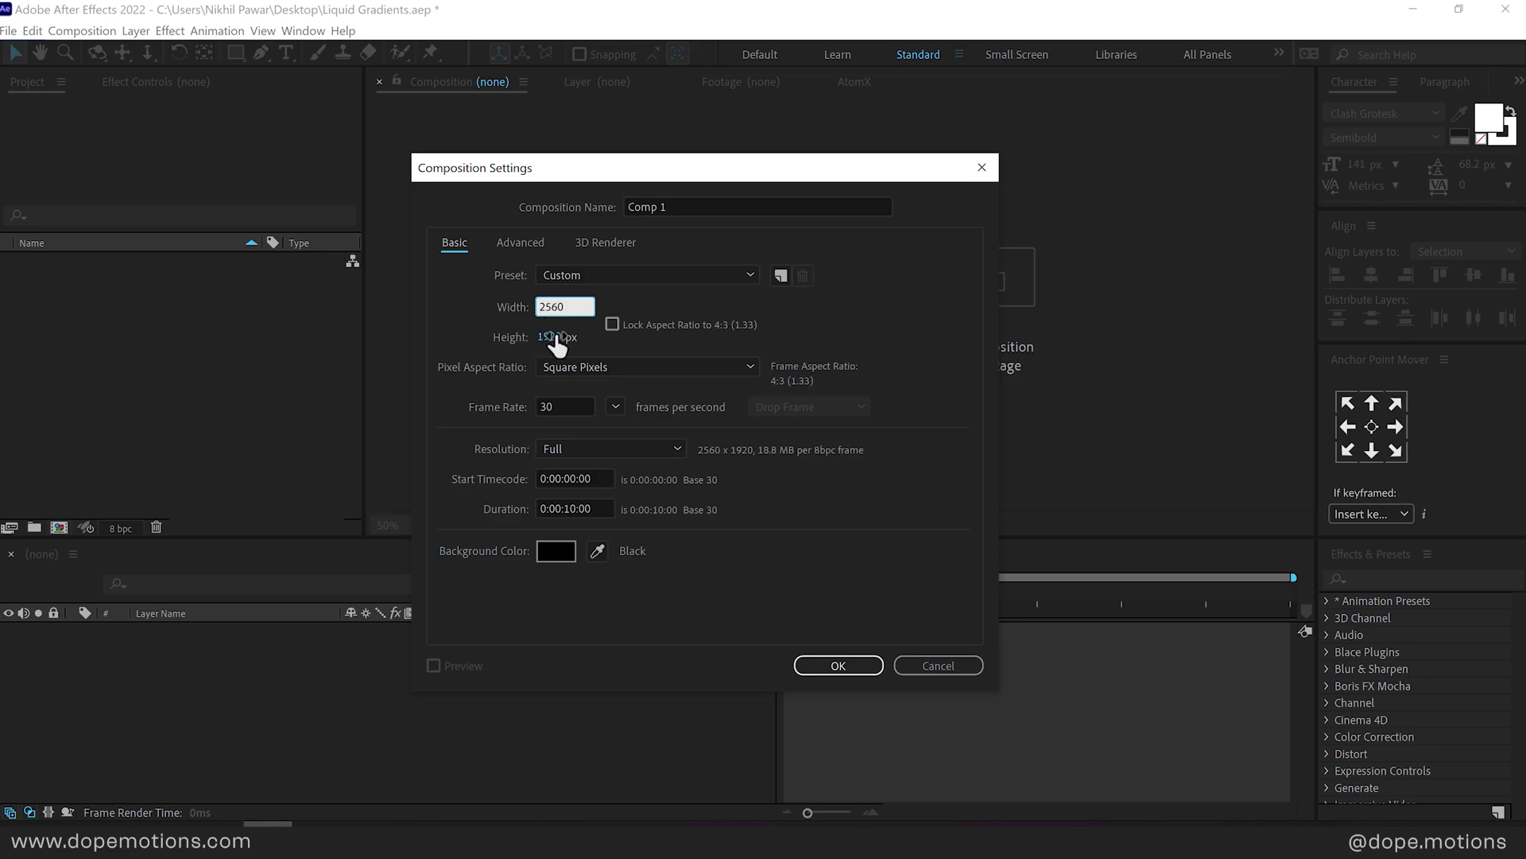
pyautogui.click(553, 337)
pyautogui.write('14')
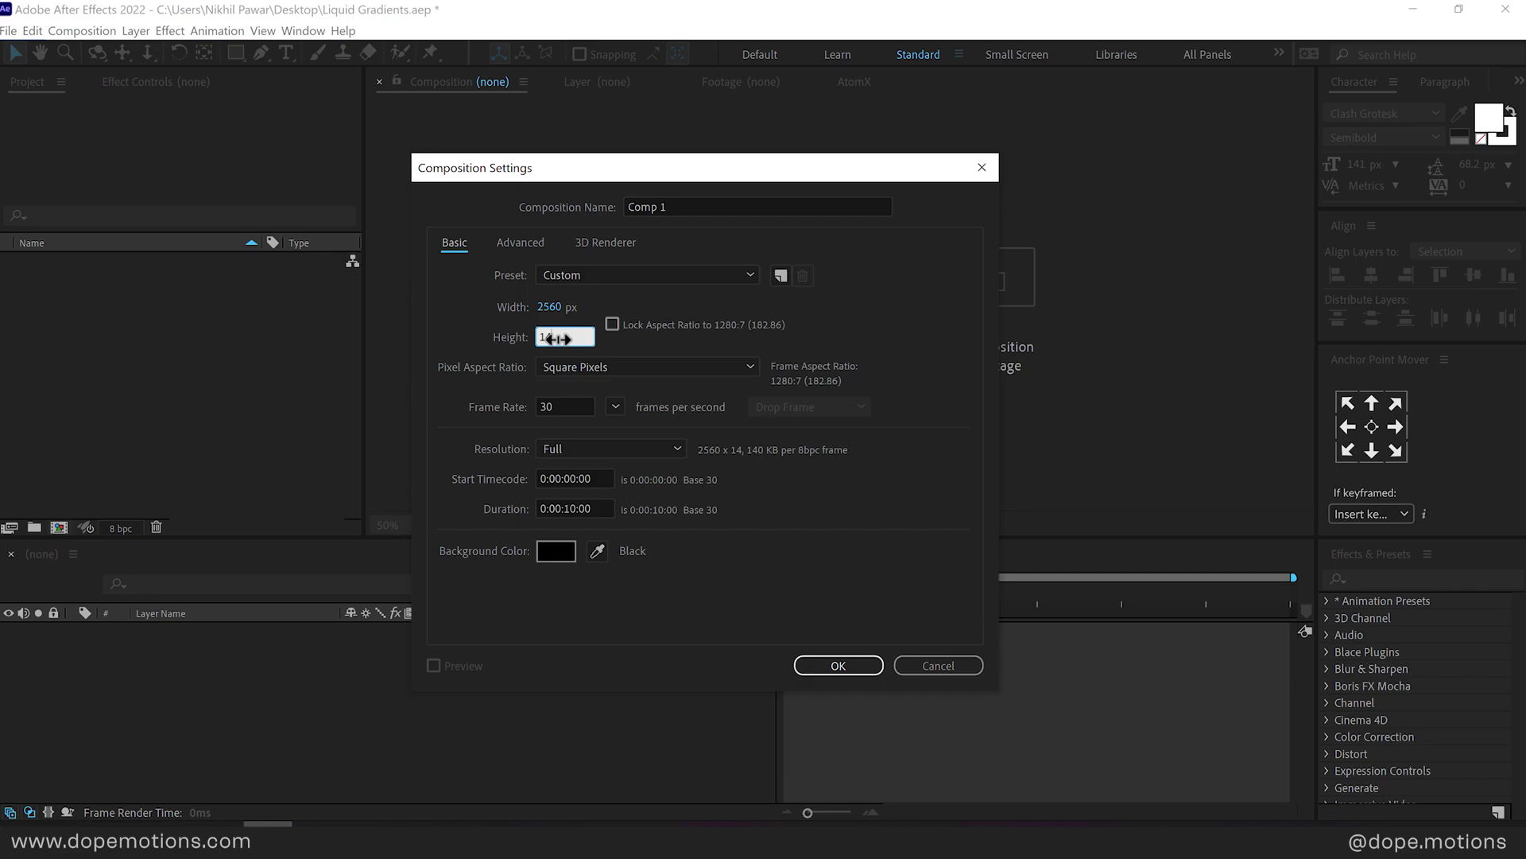
pyautogui.write('40')
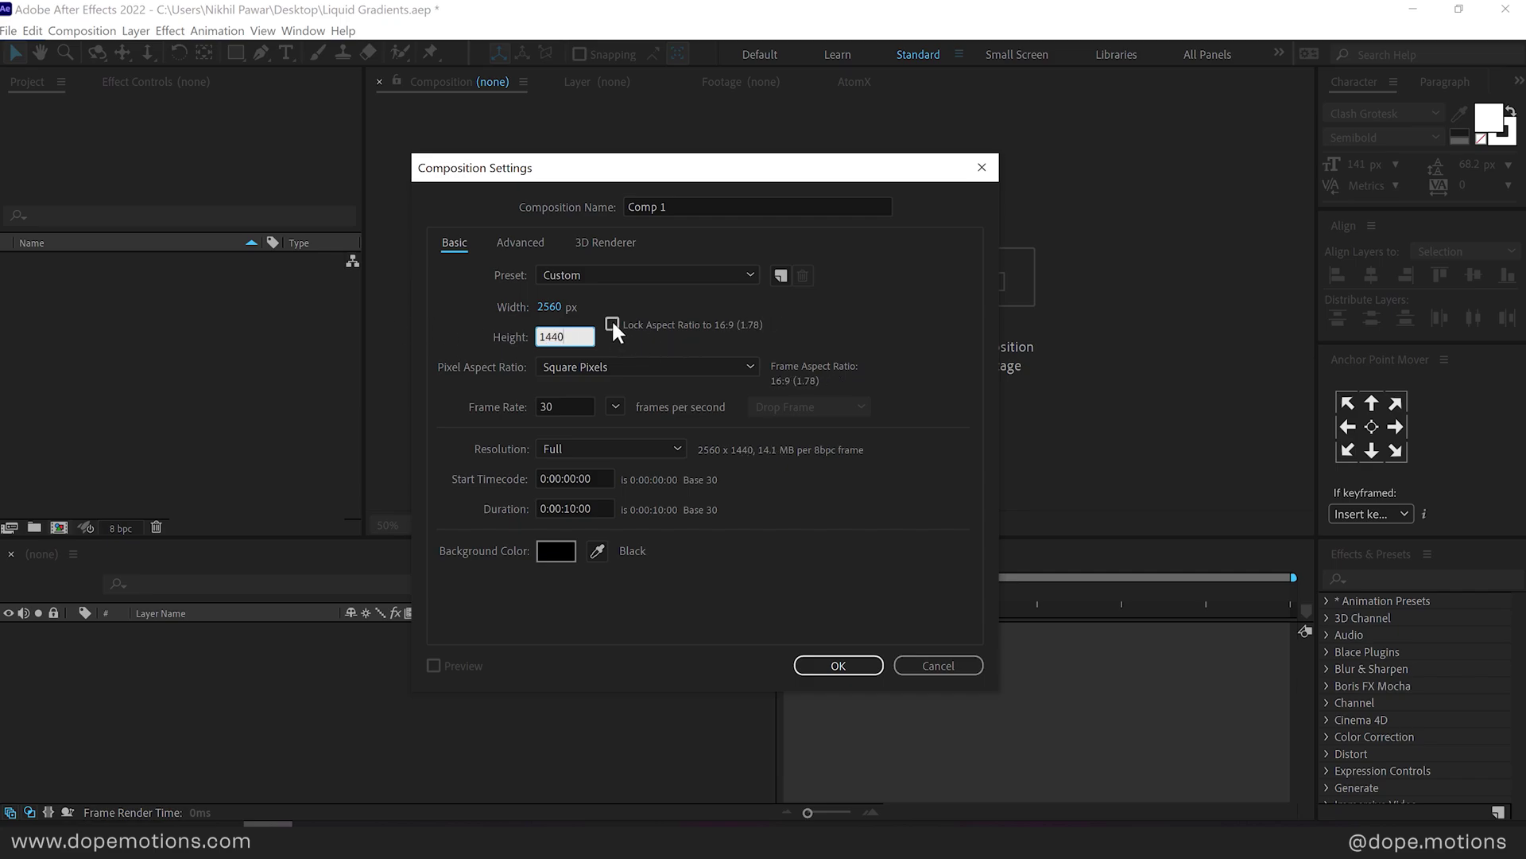
pyautogui.click(889, 330)
pyautogui.moveTo(694, 206); pyautogui.dragTo(541, 206)
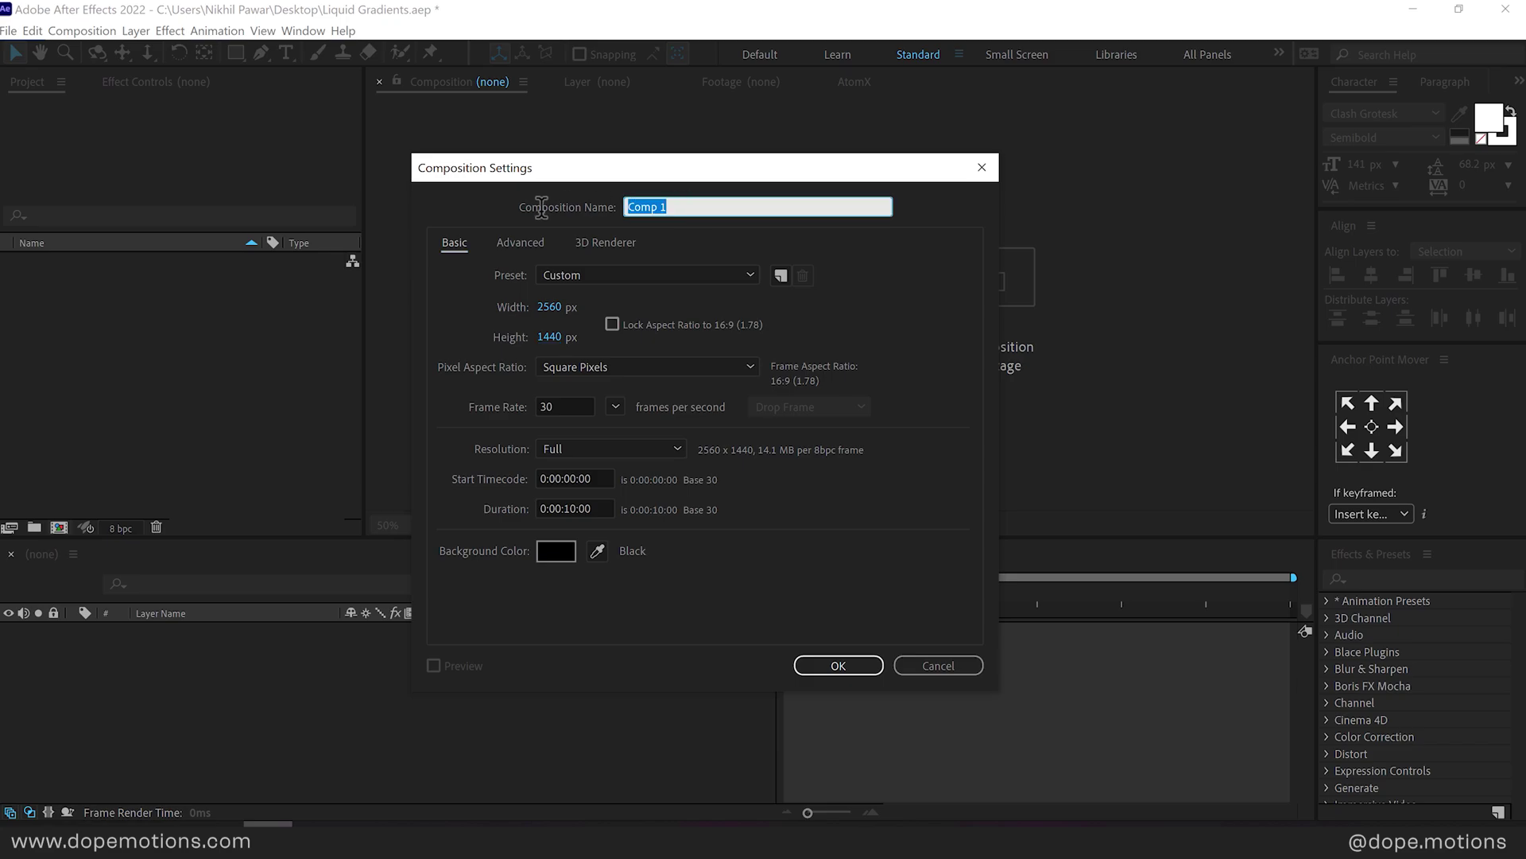
pyautogui.write('Render')
pyautogui.click(567, 406)
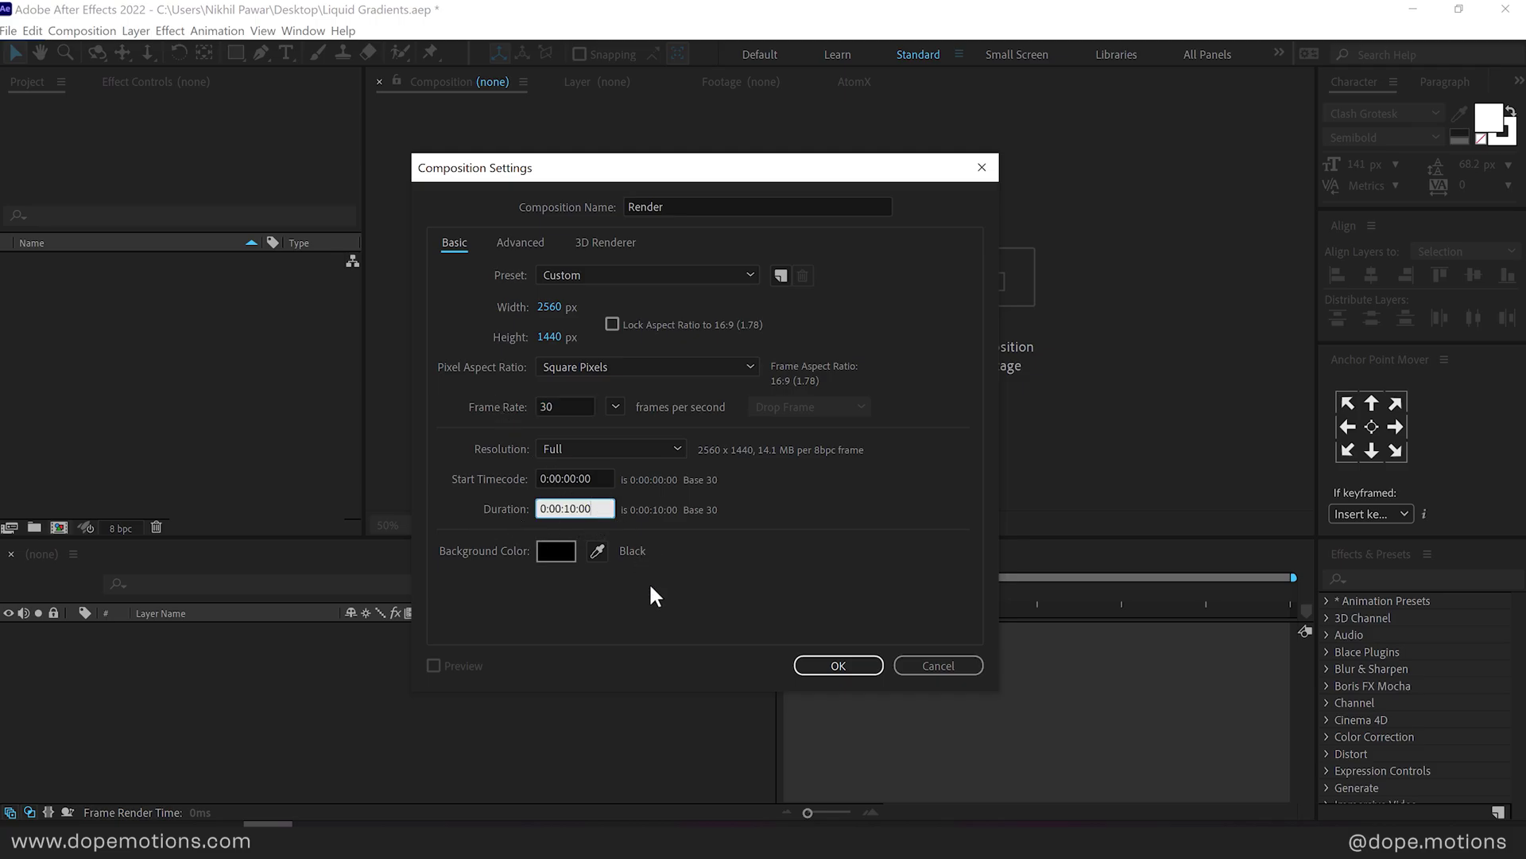
pyautogui.click(838, 665)
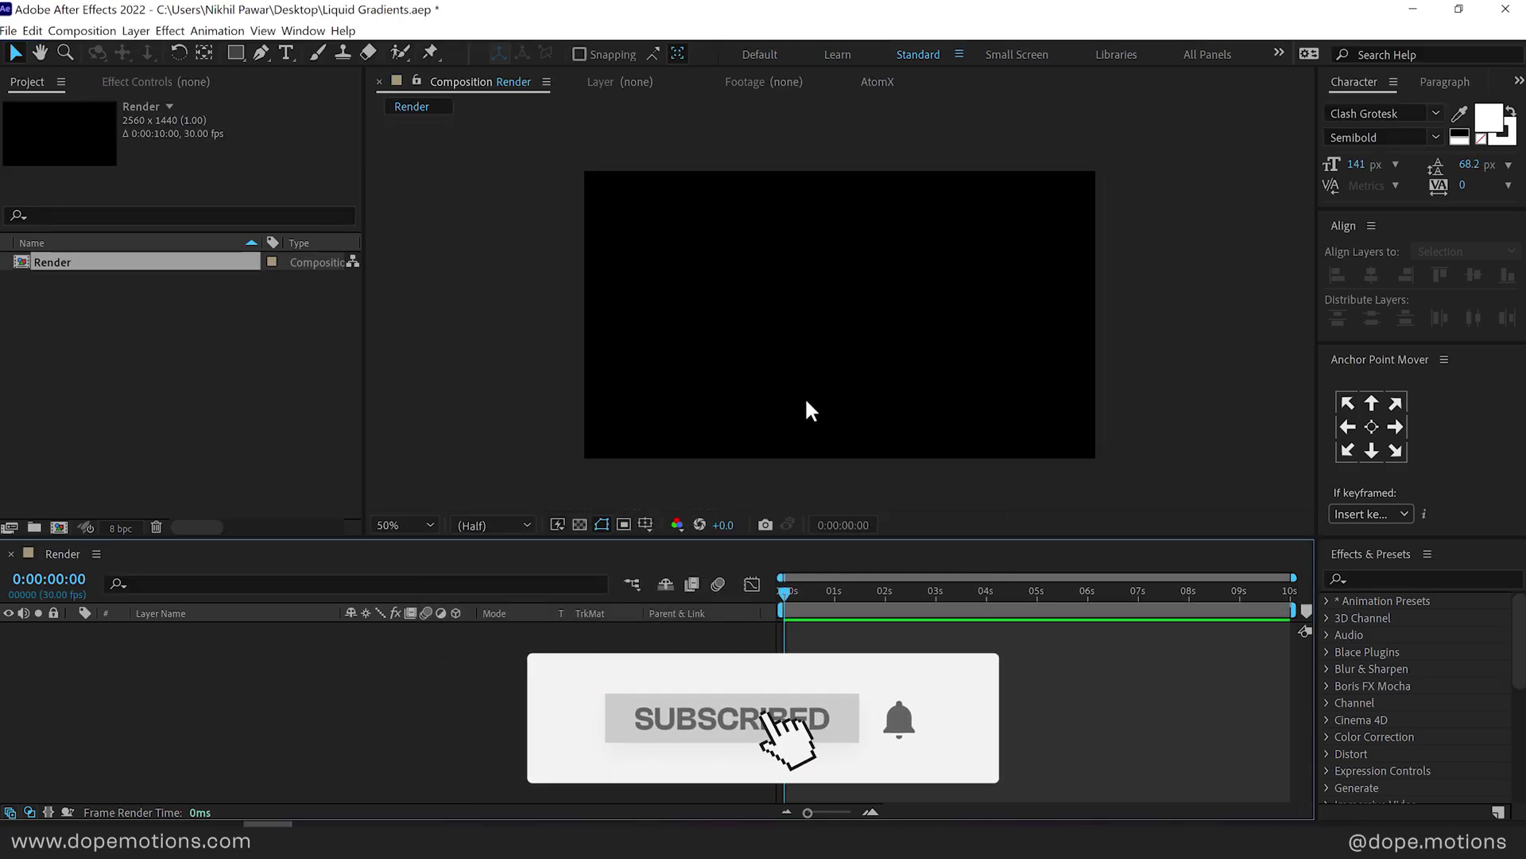
# Step: Add a black 2560×1440 solid named BG to the Render composition with Ctrl+Y
pyautogui.click(22, 508)
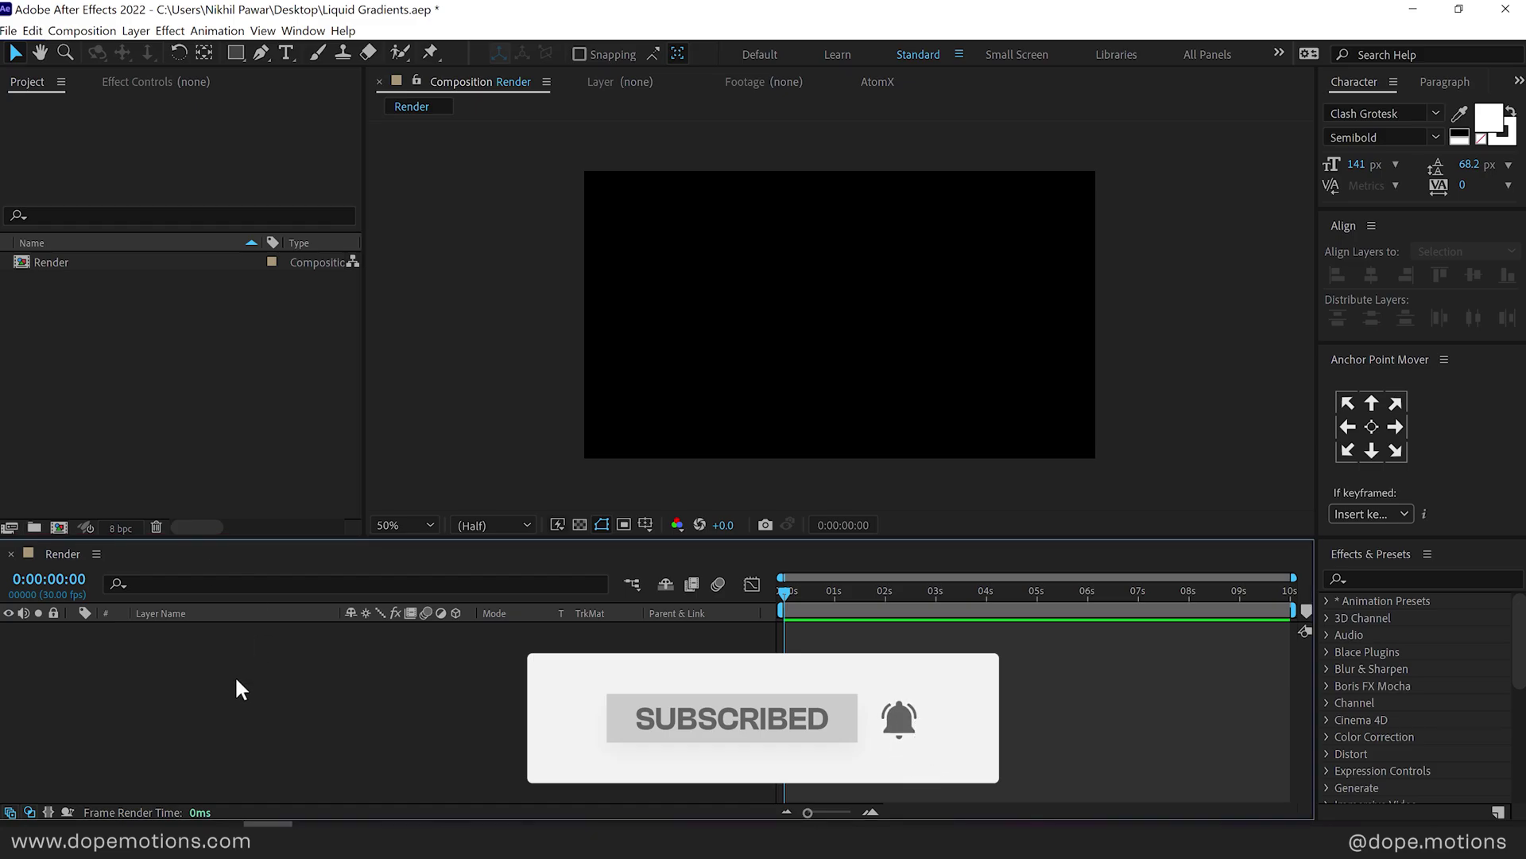
pyautogui.hotkey('ctrl', 'y')
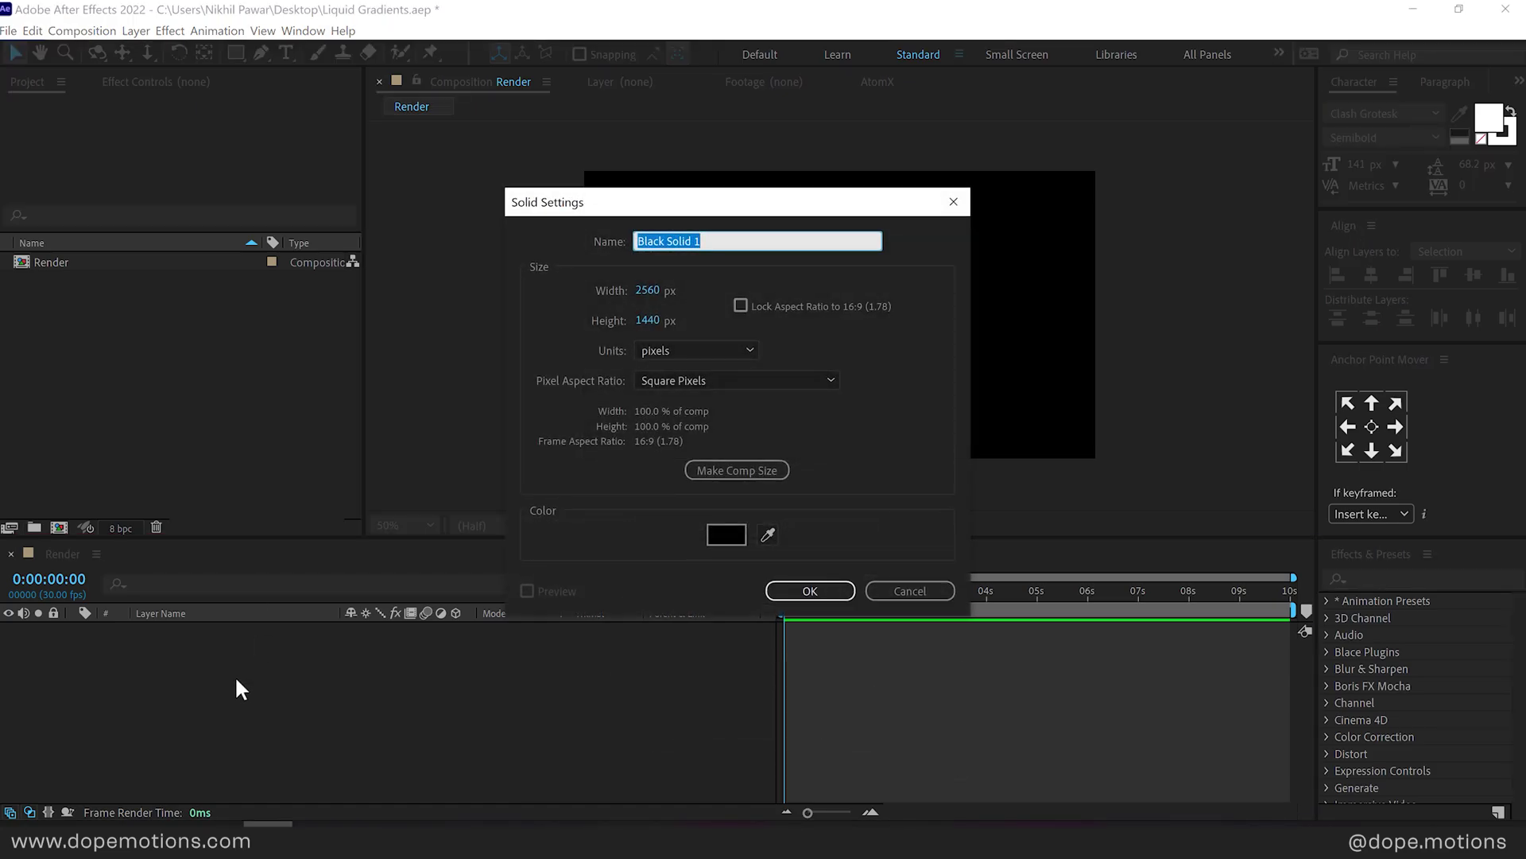
pyautogui.write('BG')
pyautogui.click(776, 596)
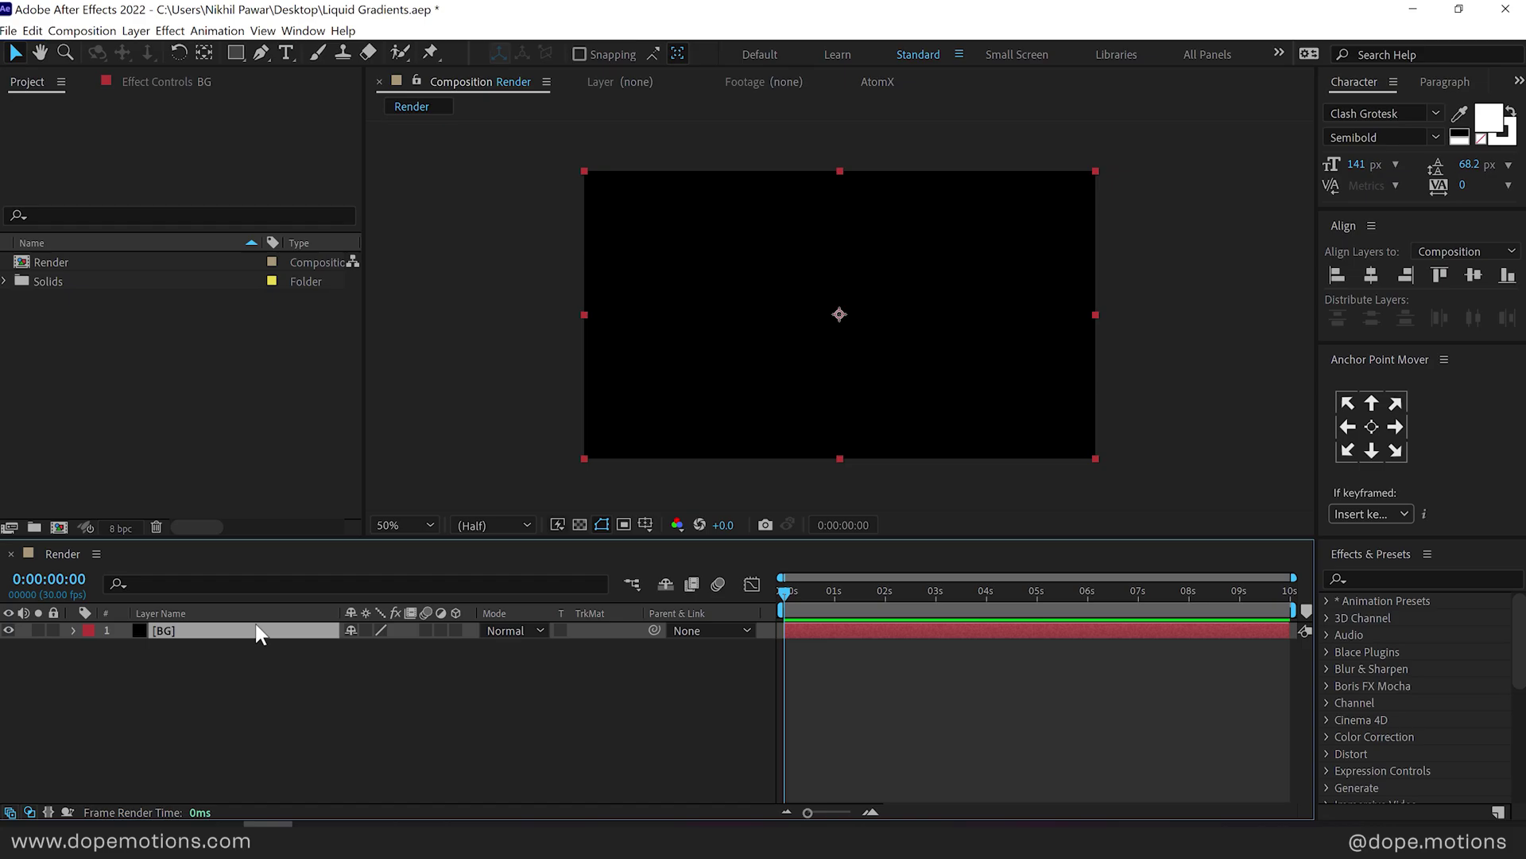
# Step: Apply the 4-Color Gradient effect to the BG solid
pyautogui.click(1385, 578)
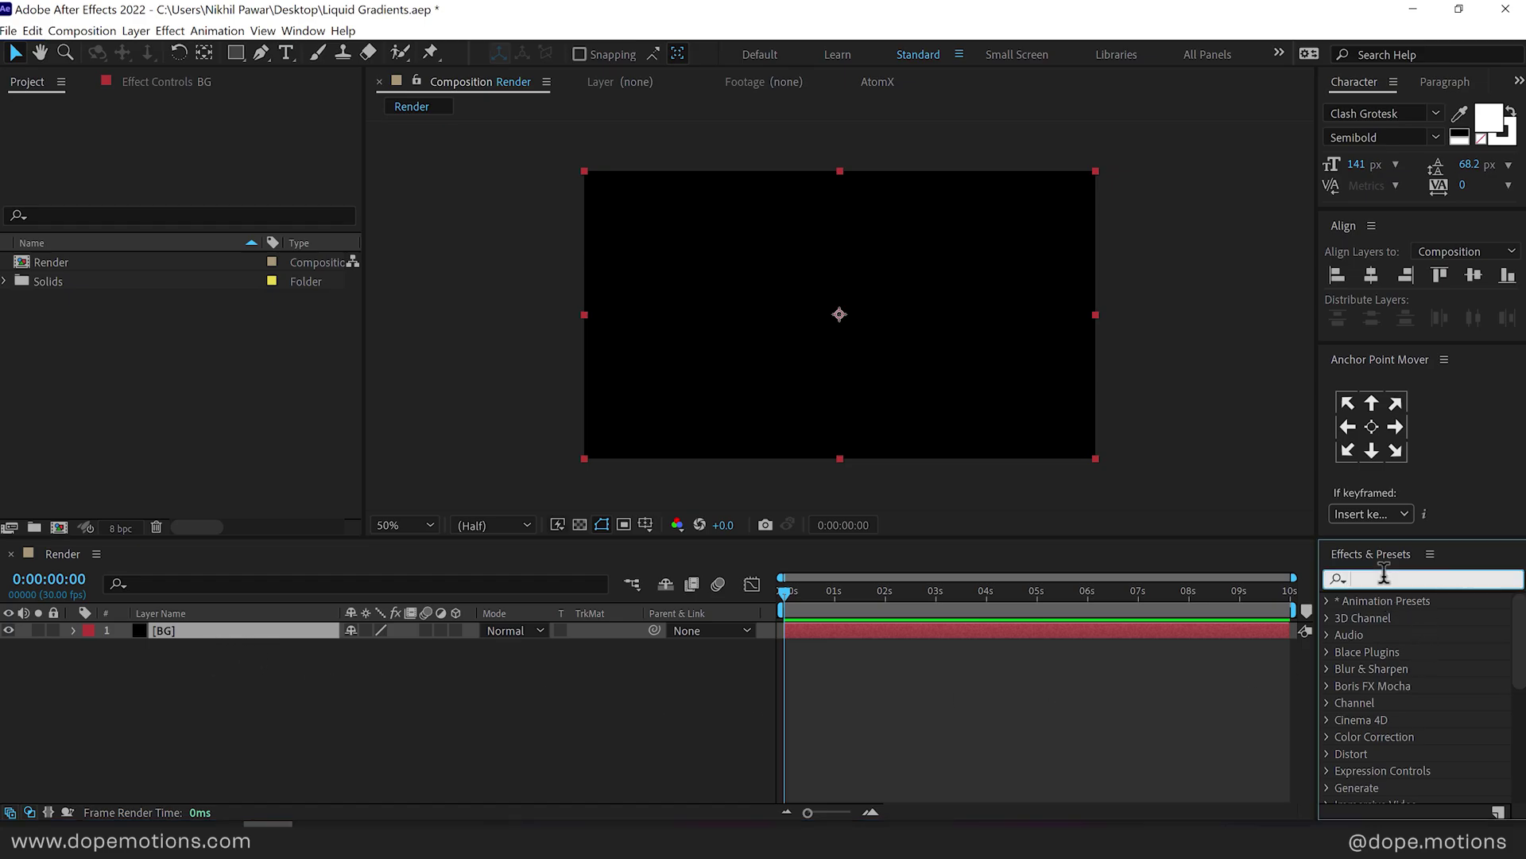
pyautogui.write('4')
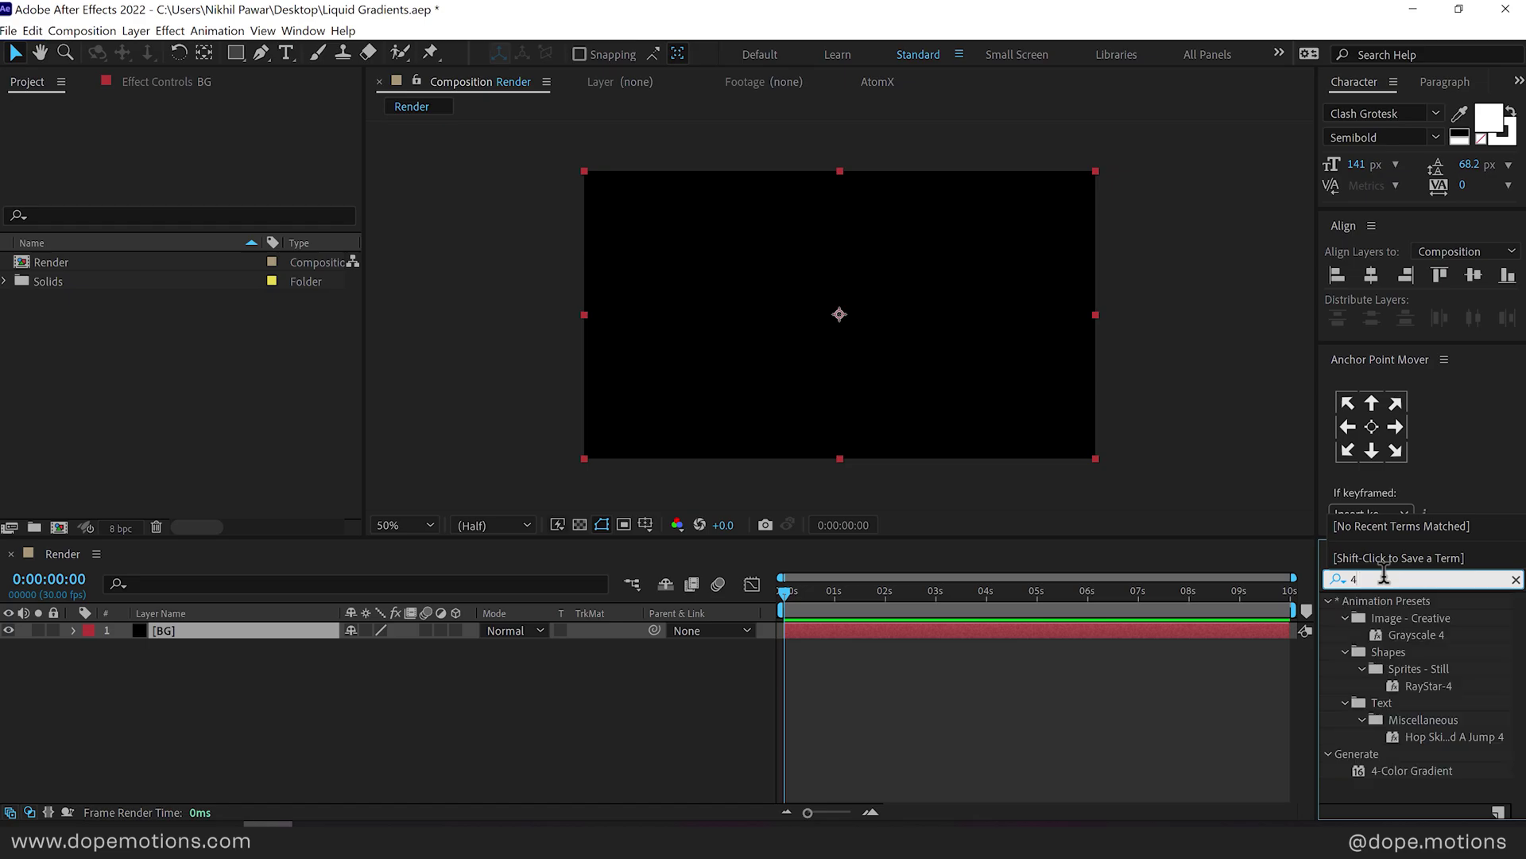
pyautogui.write('-')
pyautogui.doubleClick(1407, 618)
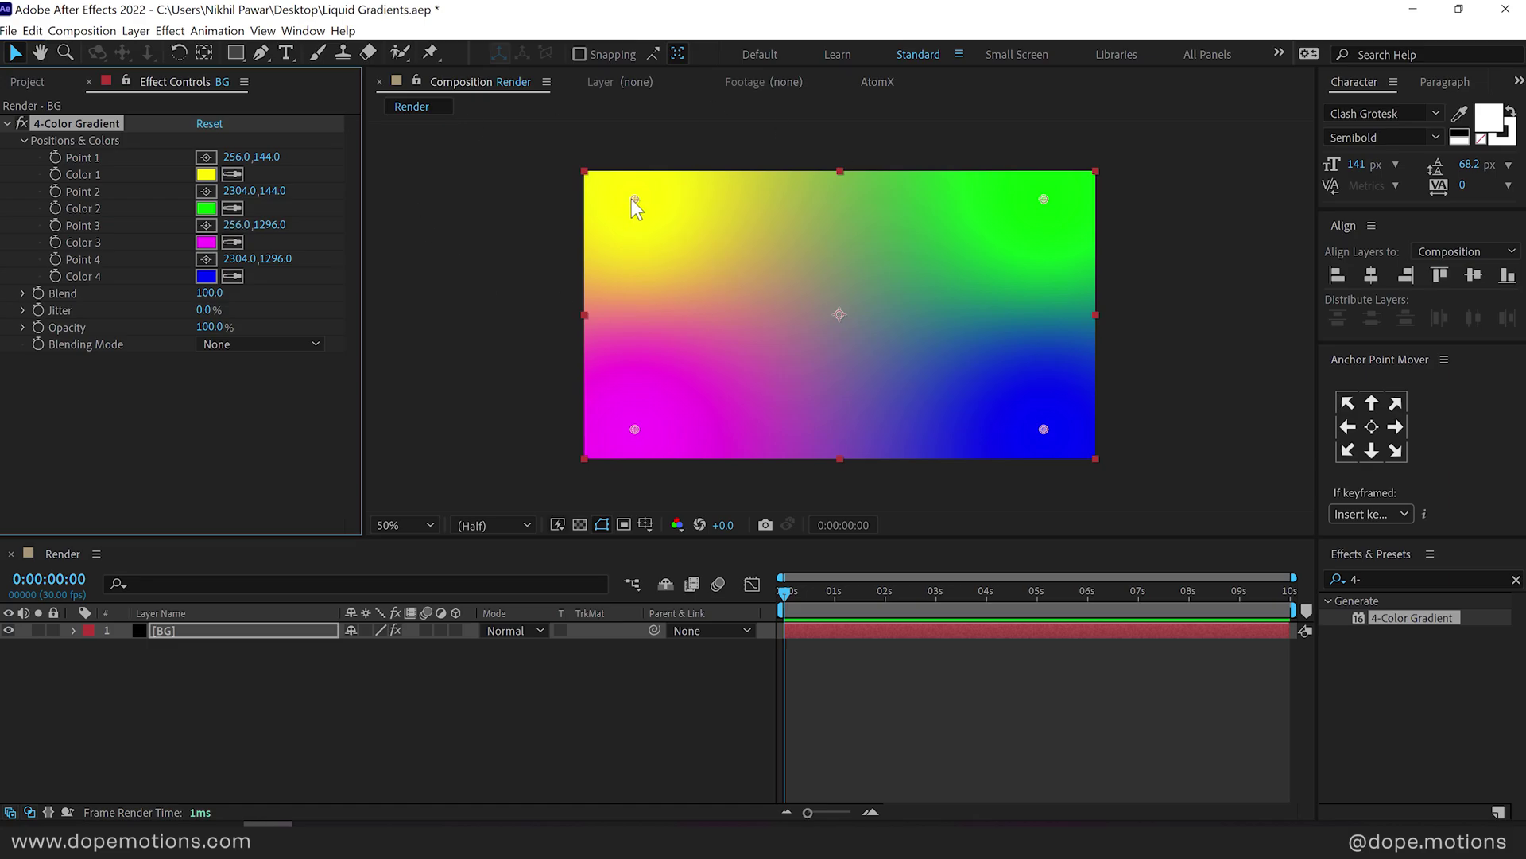
# Step: Reposition the gradient points so yellow sits top-left and blue lies down-right of centre
pyautogui.moveTo(631, 198)
pyautogui.mouseDown()
pyautogui.moveTo(941, 212)
pyautogui.moveTo(1028, 317)
pyautogui.moveTo(647, 193)
pyautogui.mouseUp()
pyautogui.moveTo(1046, 426); pyautogui.dragTo(808, 355)
pyautogui.moveTo(1044, 199)
pyautogui.mouseDown()
pyautogui.moveTo(1027, 183)
pyautogui.moveTo(1035, 199)
pyautogui.mouseUp()
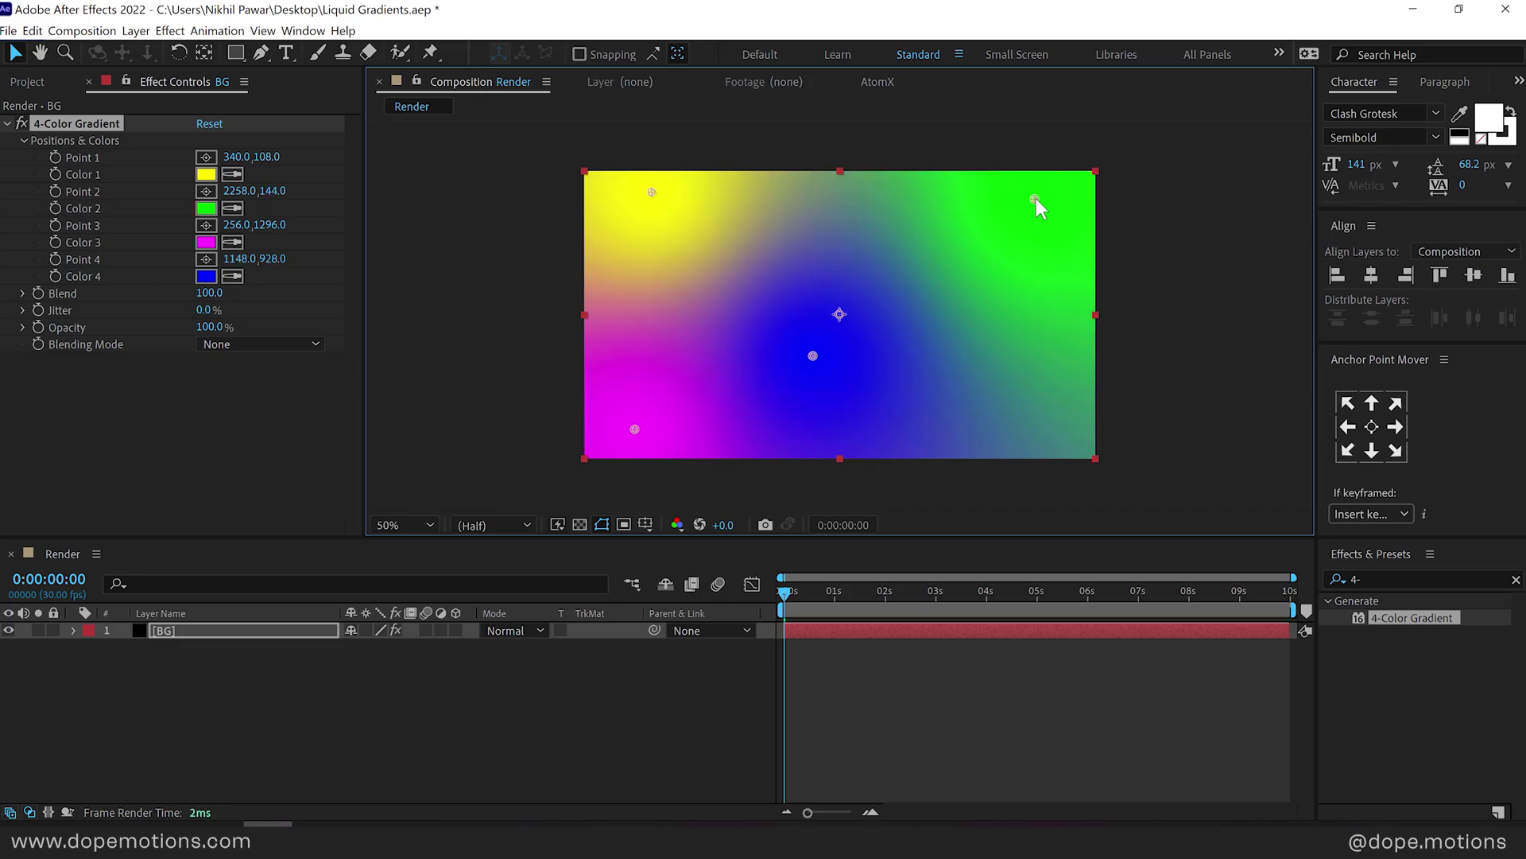
# Step: Set gradient Color 1 to a light blue and sample the same blue into Color 3
pyautogui.click(211, 174)
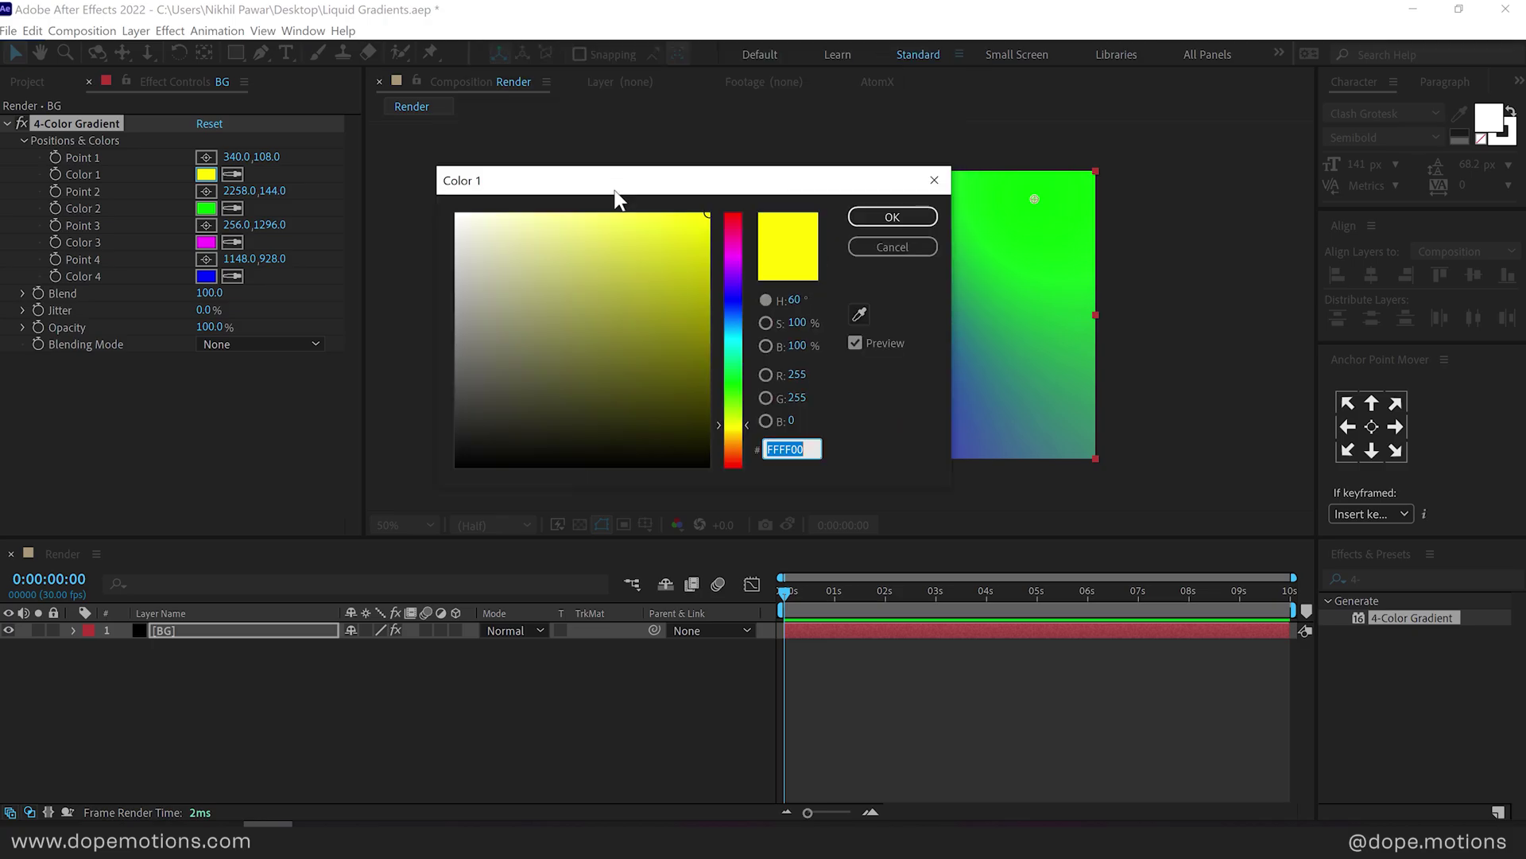
pyautogui.moveTo(617, 198); pyautogui.dragTo(545, 310)
pyautogui.moveTo(660, 402); pyautogui.dragTo(666, 422)
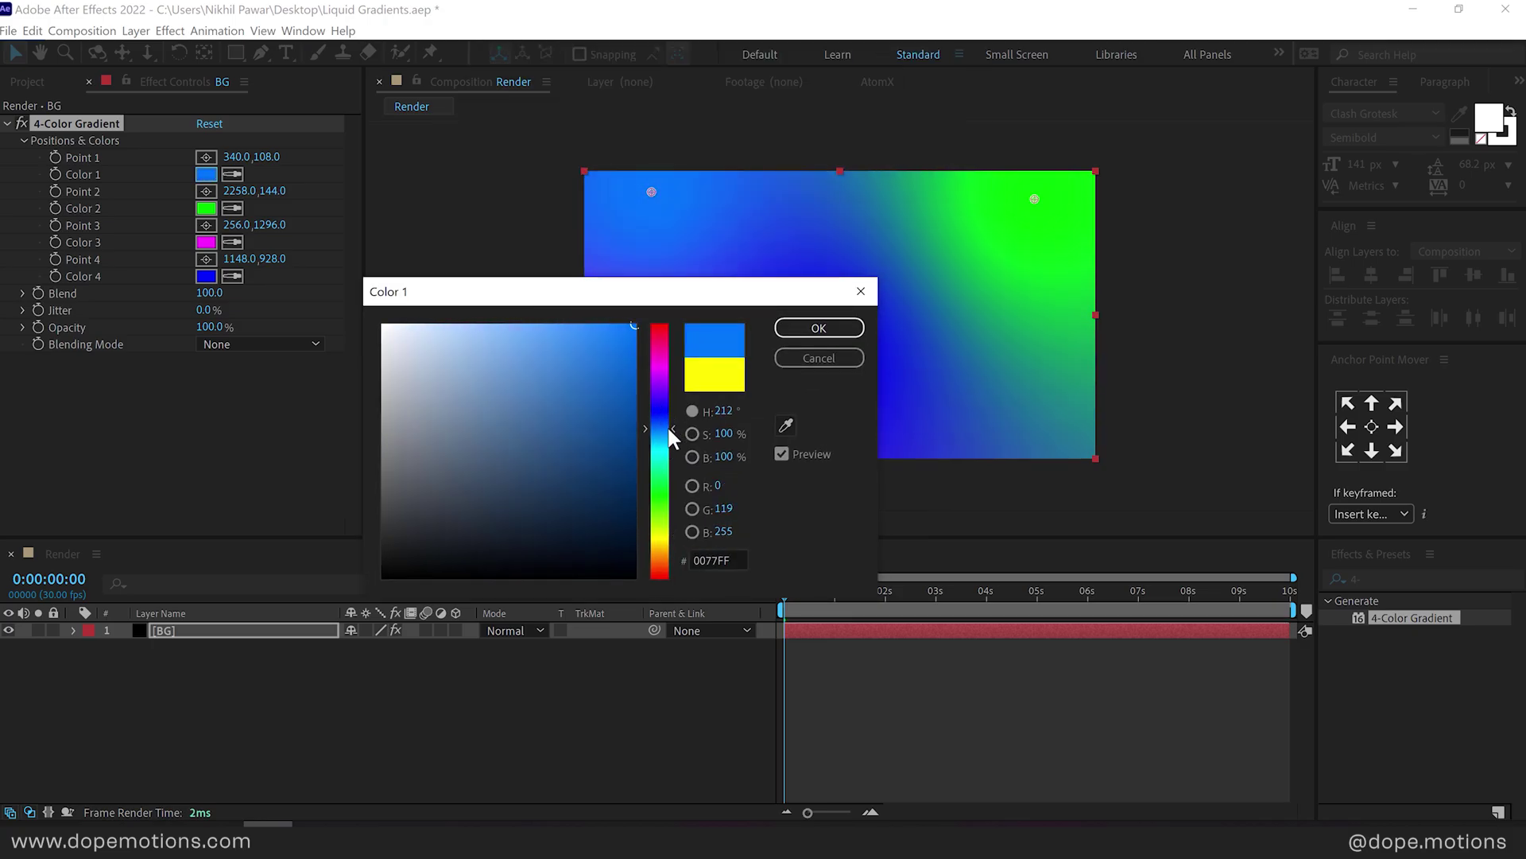
pyautogui.moveTo(636, 330); pyautogui.dragTo(624, 326)
pyautogui.click(818, 329)
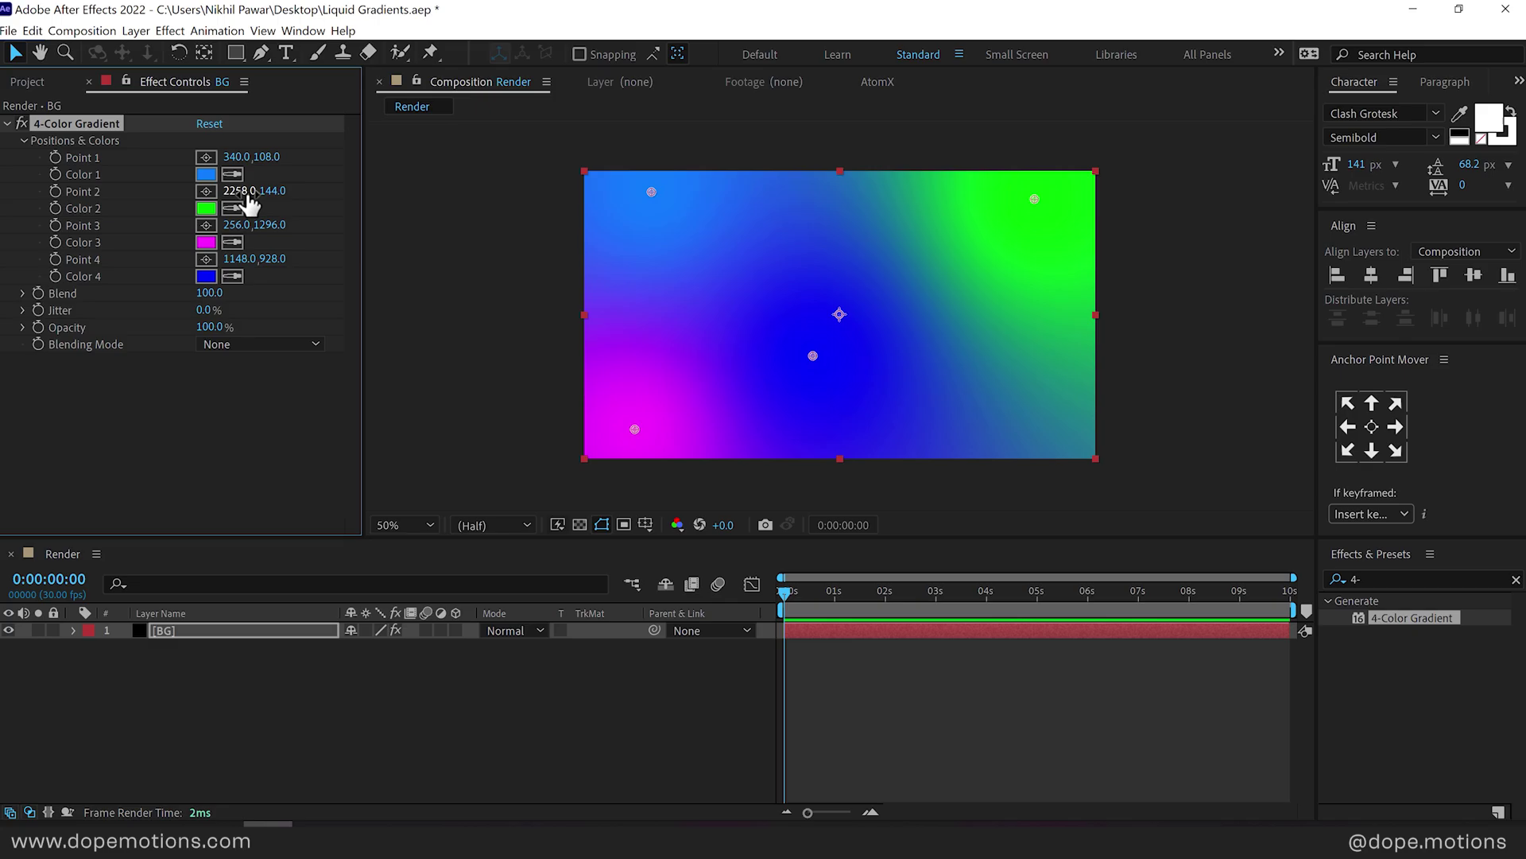
pyautogui.click(233, 242)
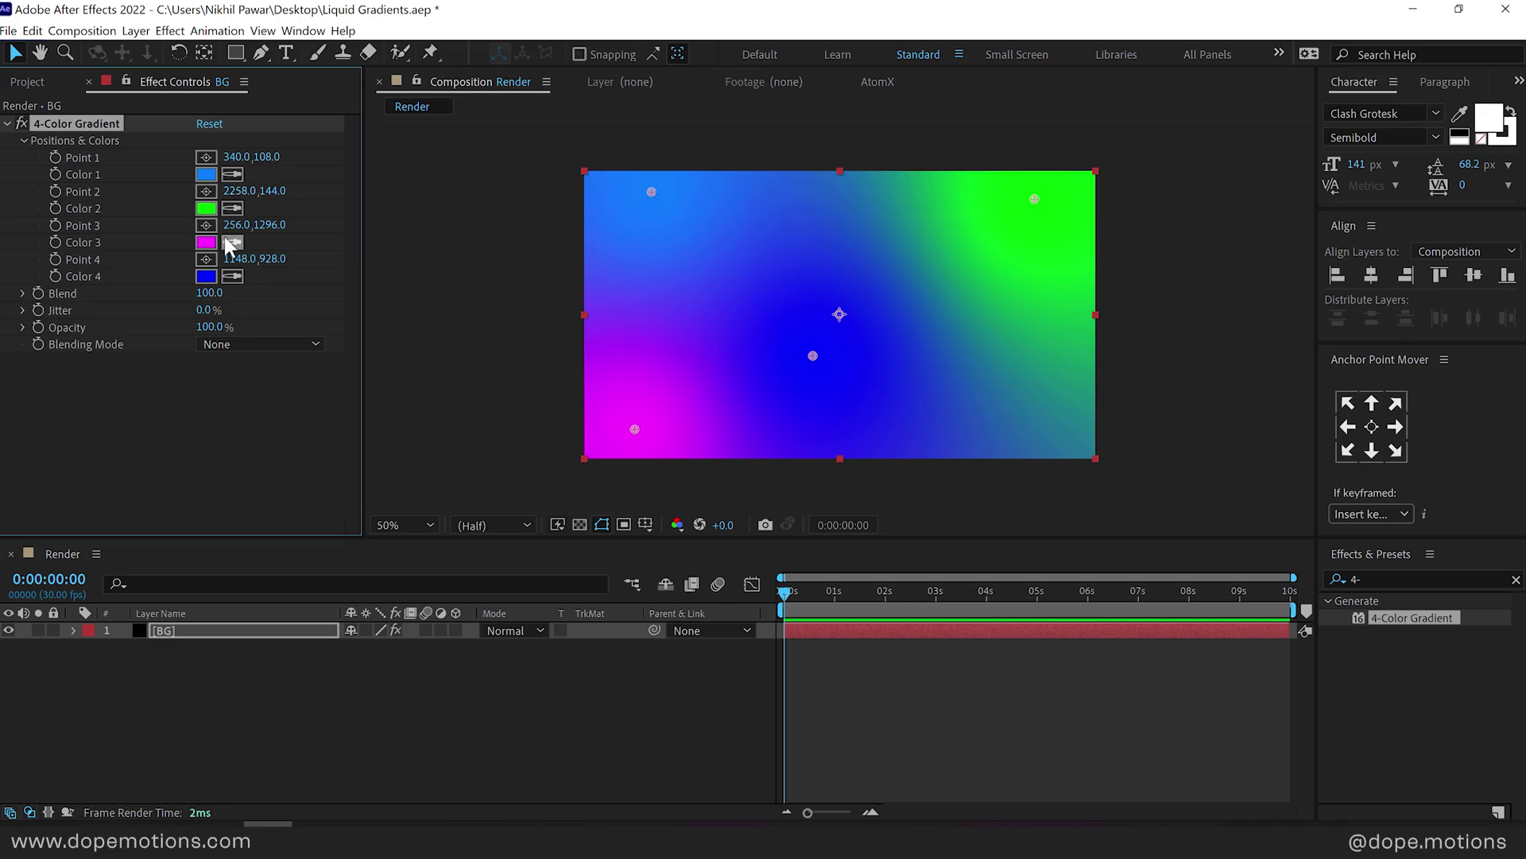
pyautogui.click(206, 174)
pyautogui.click(211, 292)
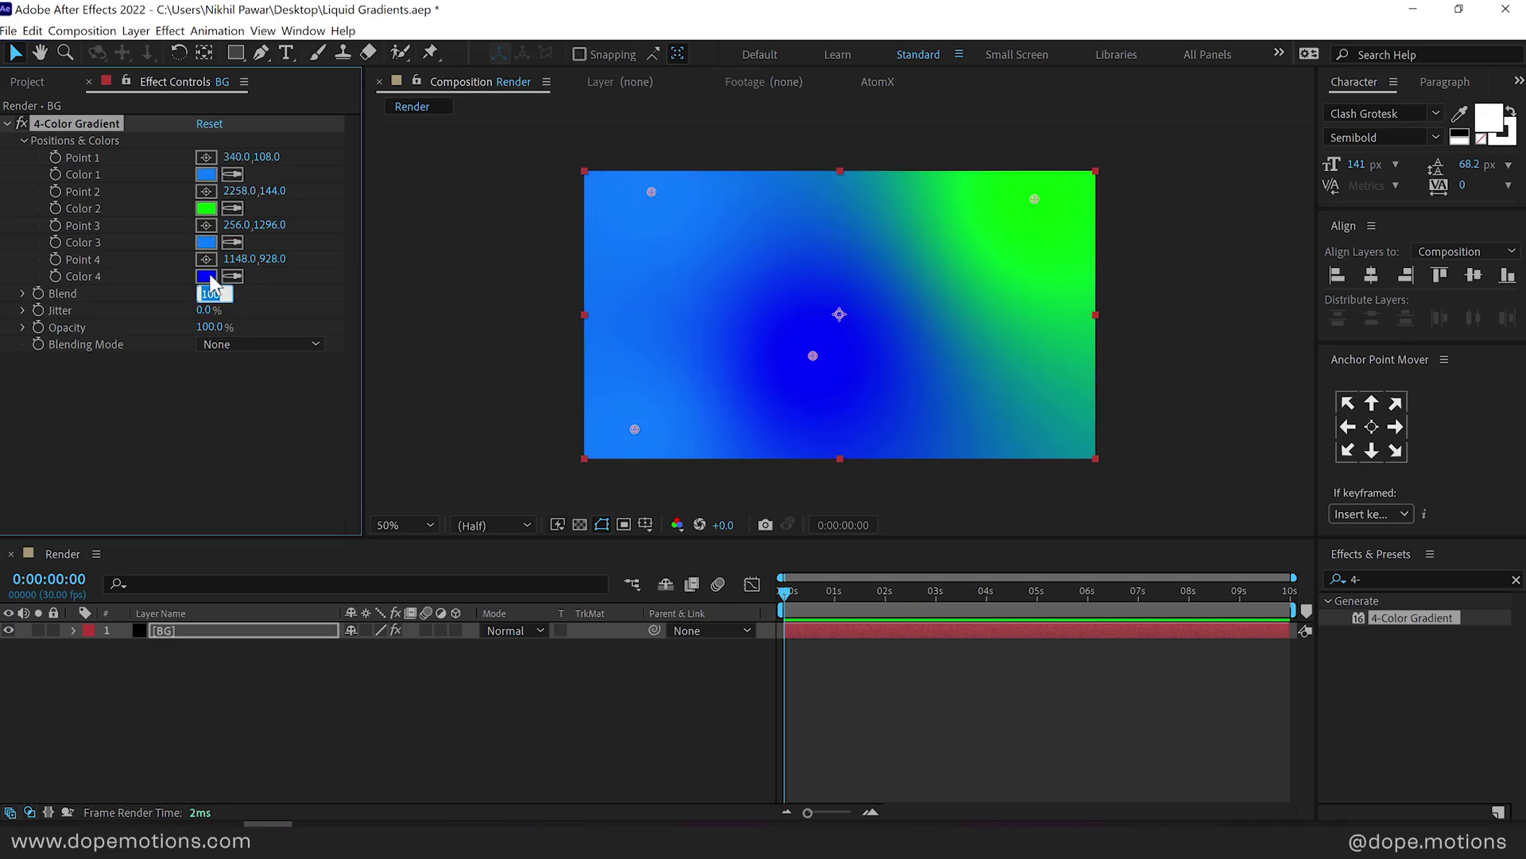
# Step: Make Color 4 cyan 00FFD3 and Color 2 a deep purple 3B0090
pyautogui.click(208, 276)
pyautogui.click(659, 454)
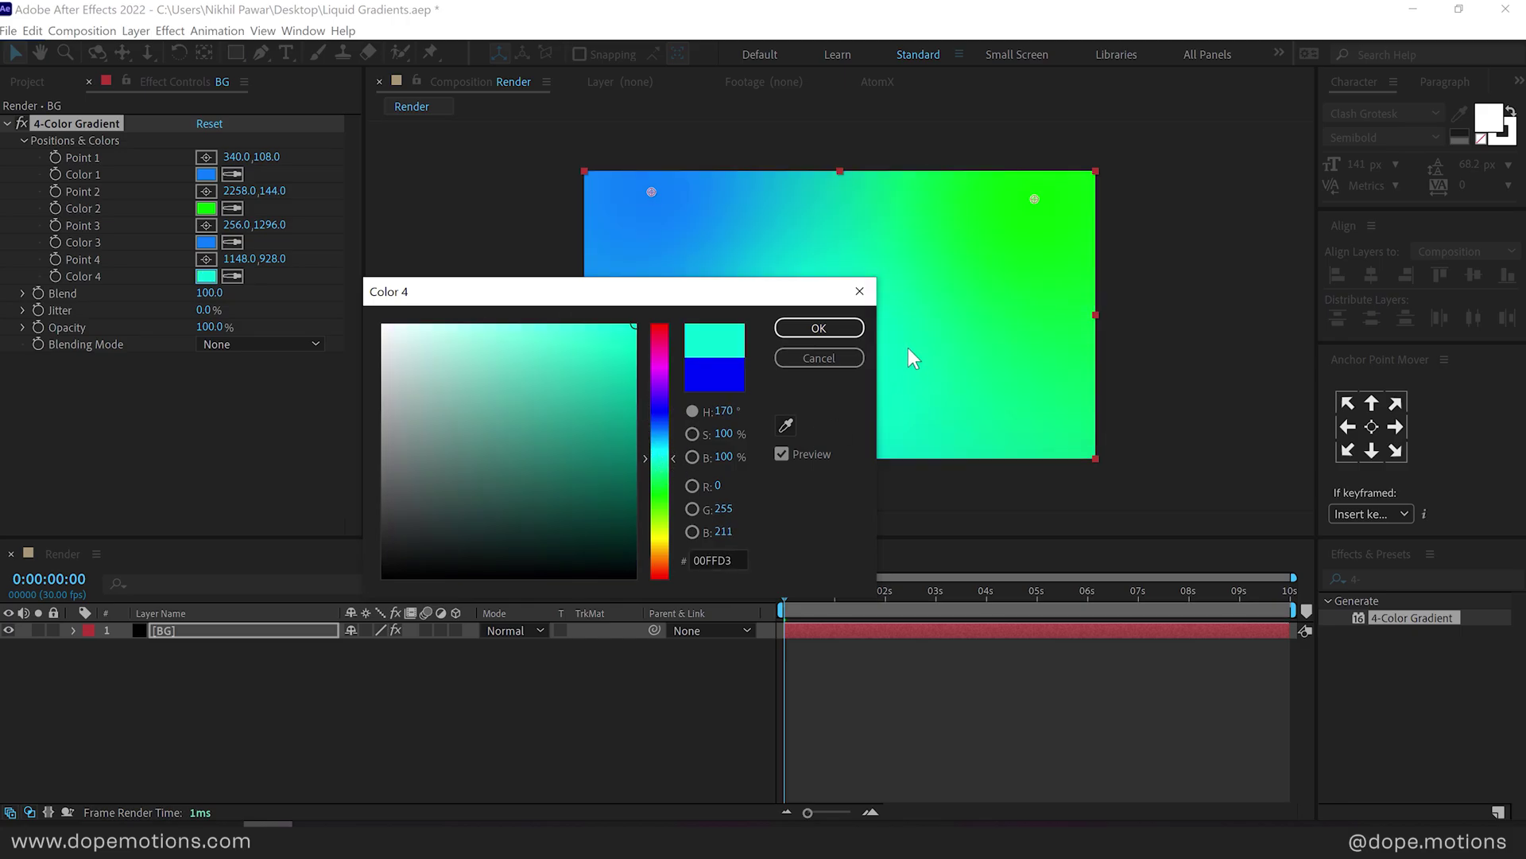
pyautogui.click(854, 328)
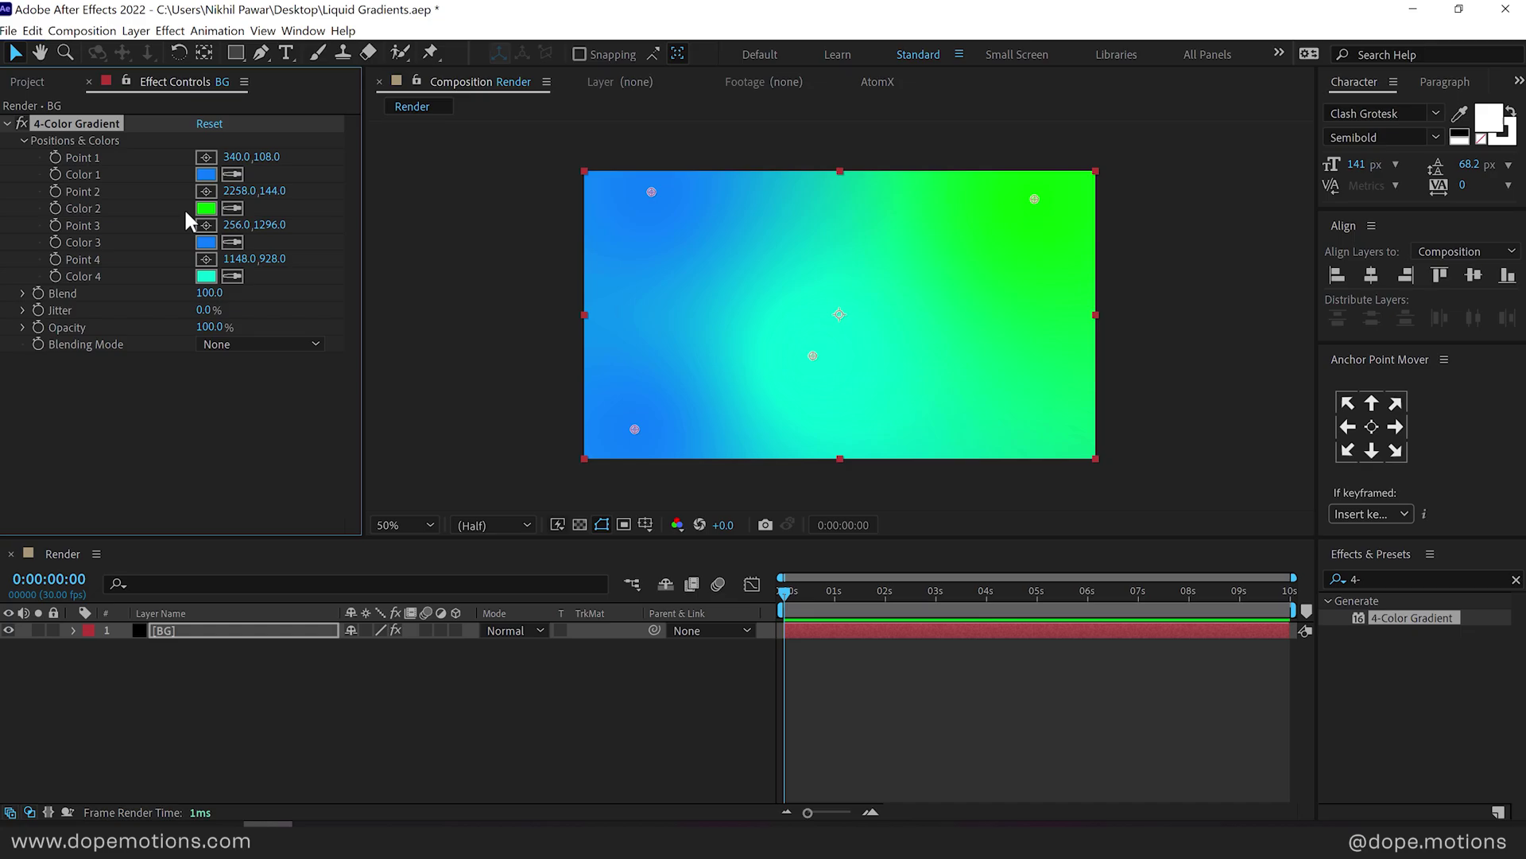
pyautogui.click(206, 209)
pyautogui.moveTo(674, 373); pyautogui.dragTo(674, 397)
pyautogui.click(661, 392)
pyautogui.moveTo(617, 442)
pyautogui.mouseDown()
pyautogui.moveTo(641, 453)
pyautogui.moveTo(670, 382)
pyautogui.mouseUp()
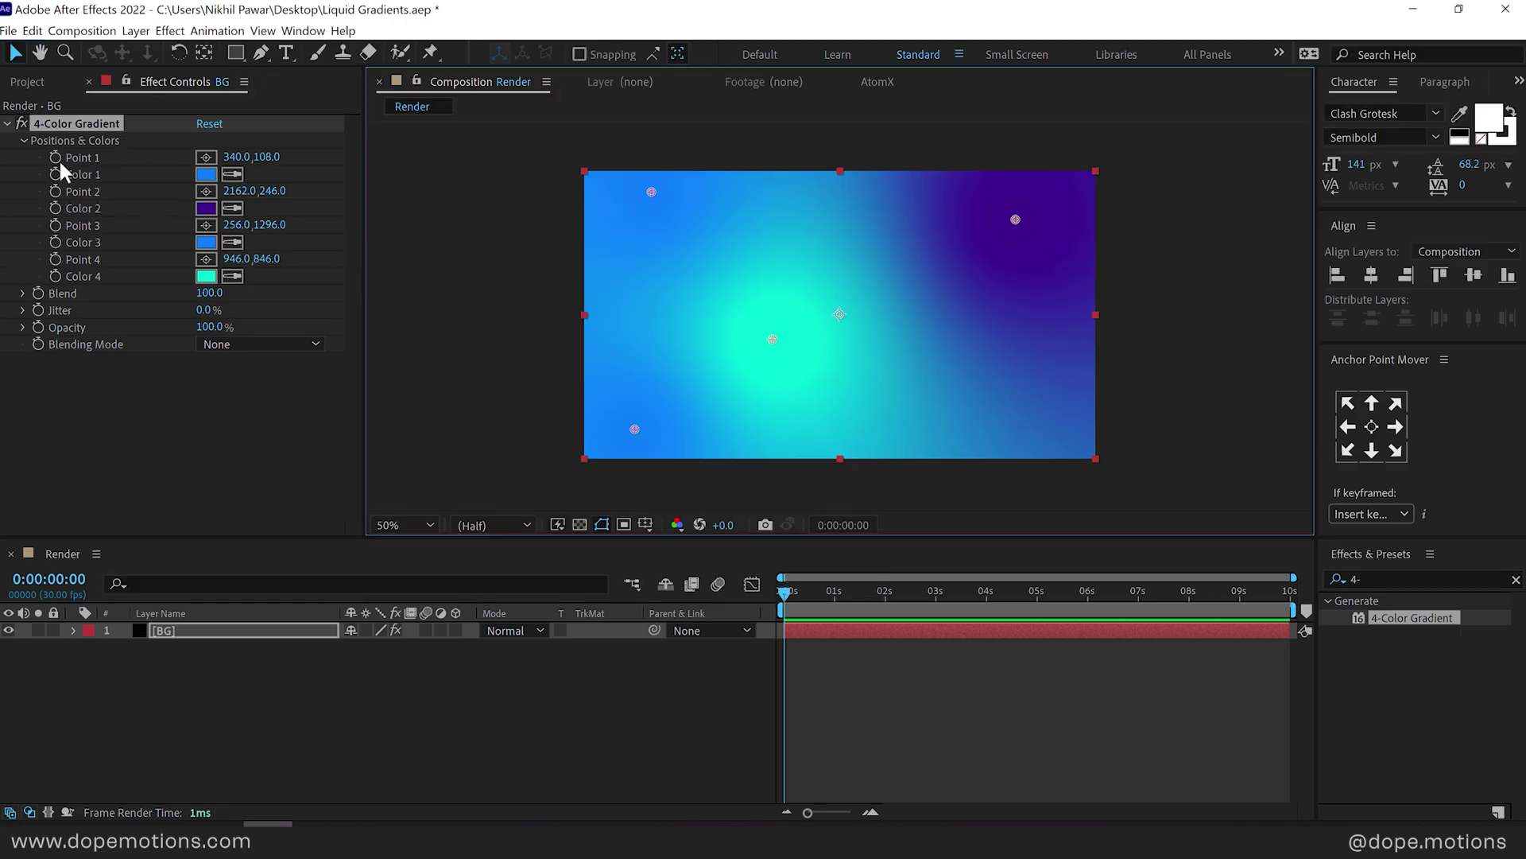
# Step: Keyframe the gradient points, then at the end move cyan down, purple left, blues off-frame
pyautogui.click(55, 156)
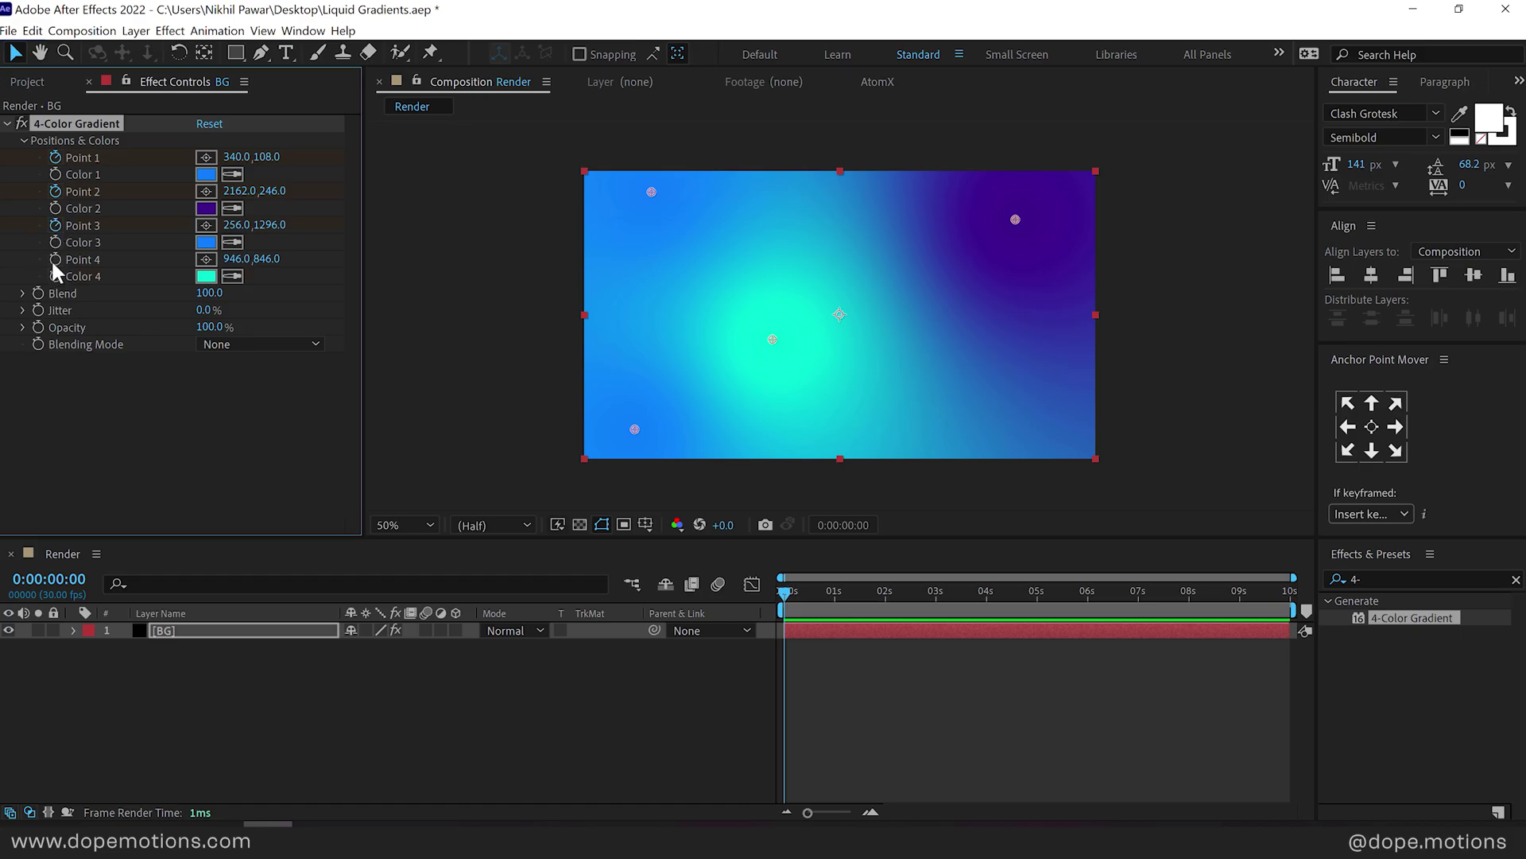
pyautogui.moveTo(828, 617); pyautogui.dragTo(1296, 621)
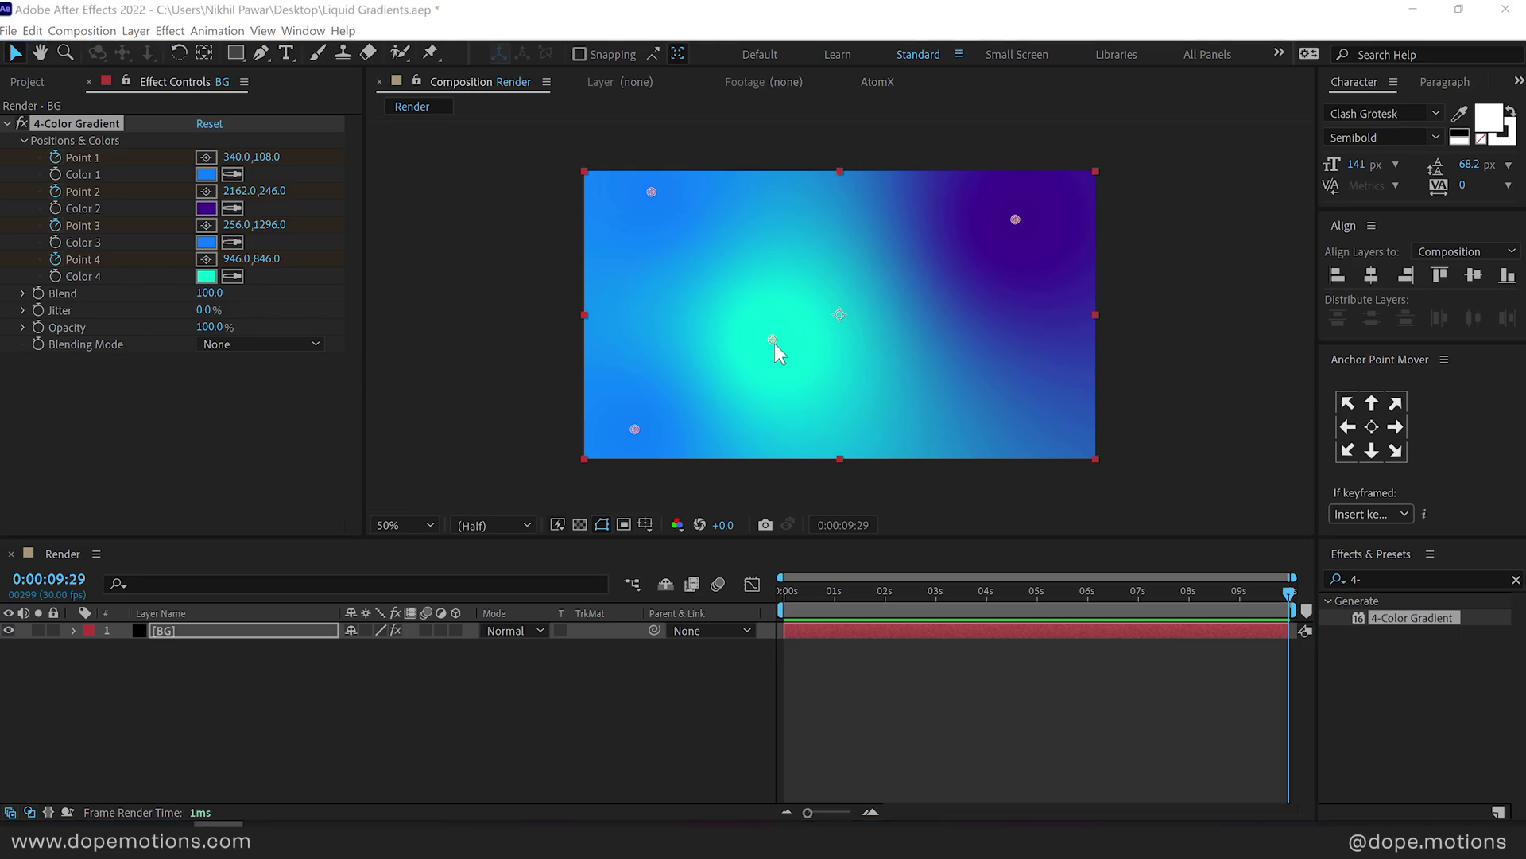
pyautogui.moveTo(773, 340); pyautogui.dragTo(900, 435)
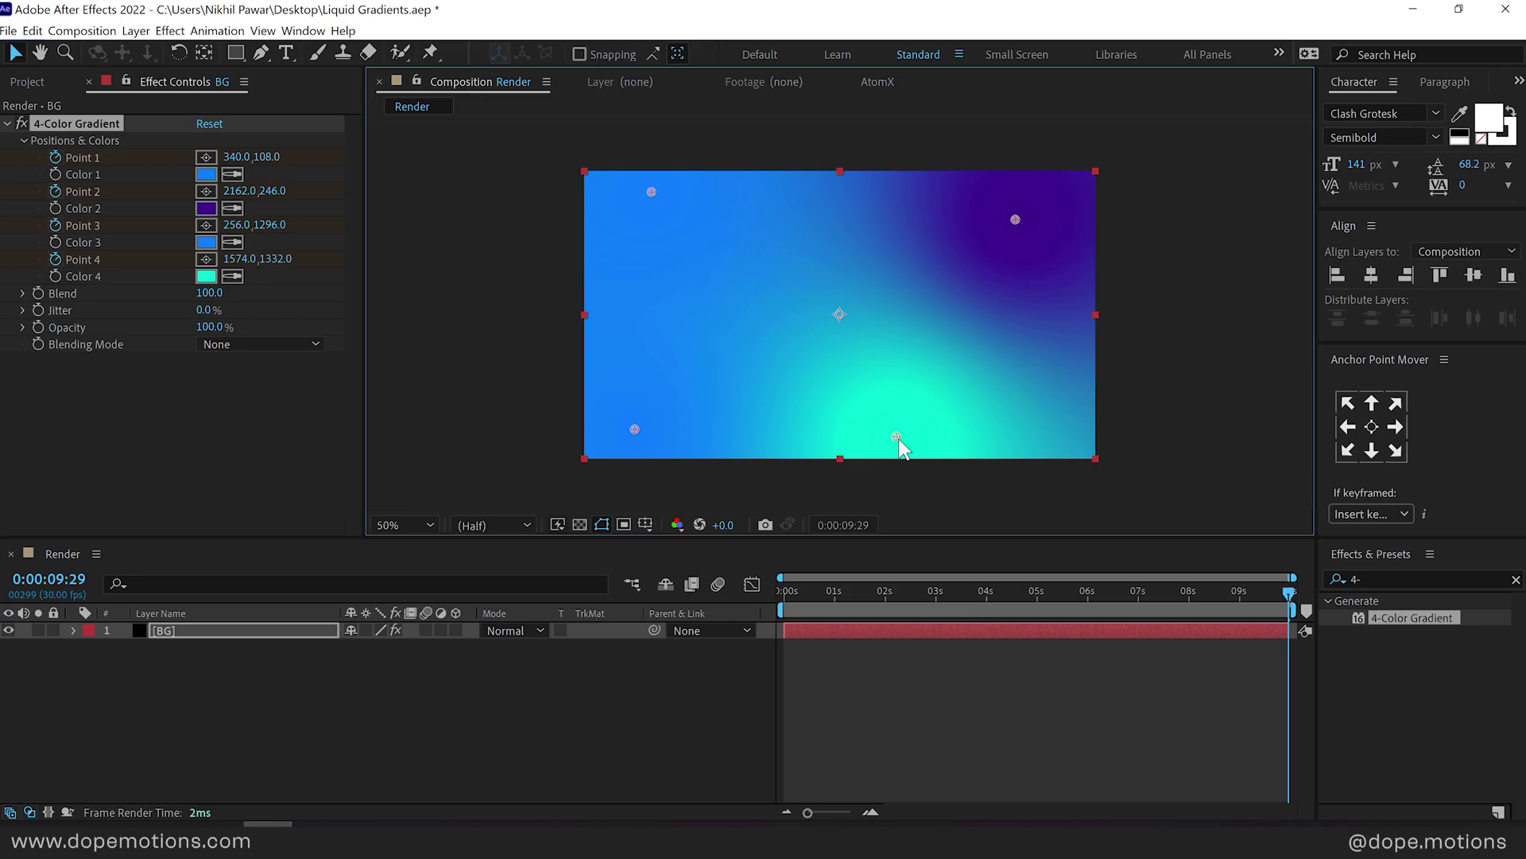
pyautogui.moveTo(1016, 220); pyautogui.dragTo(733, 304)
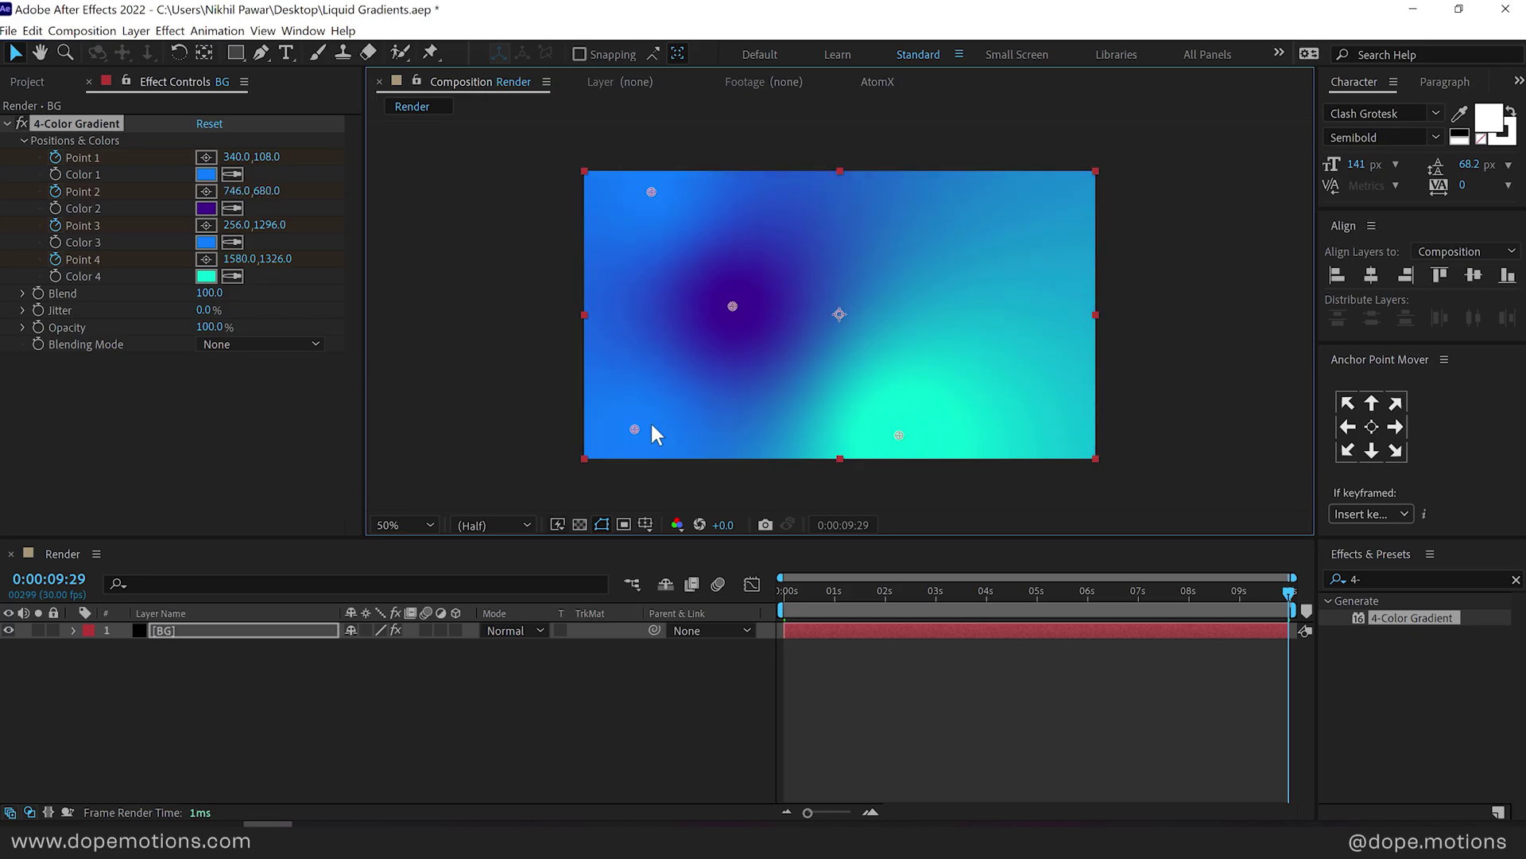
pyautogui.moveTo(636, 427); pyautogui.dragTo(677, 477)
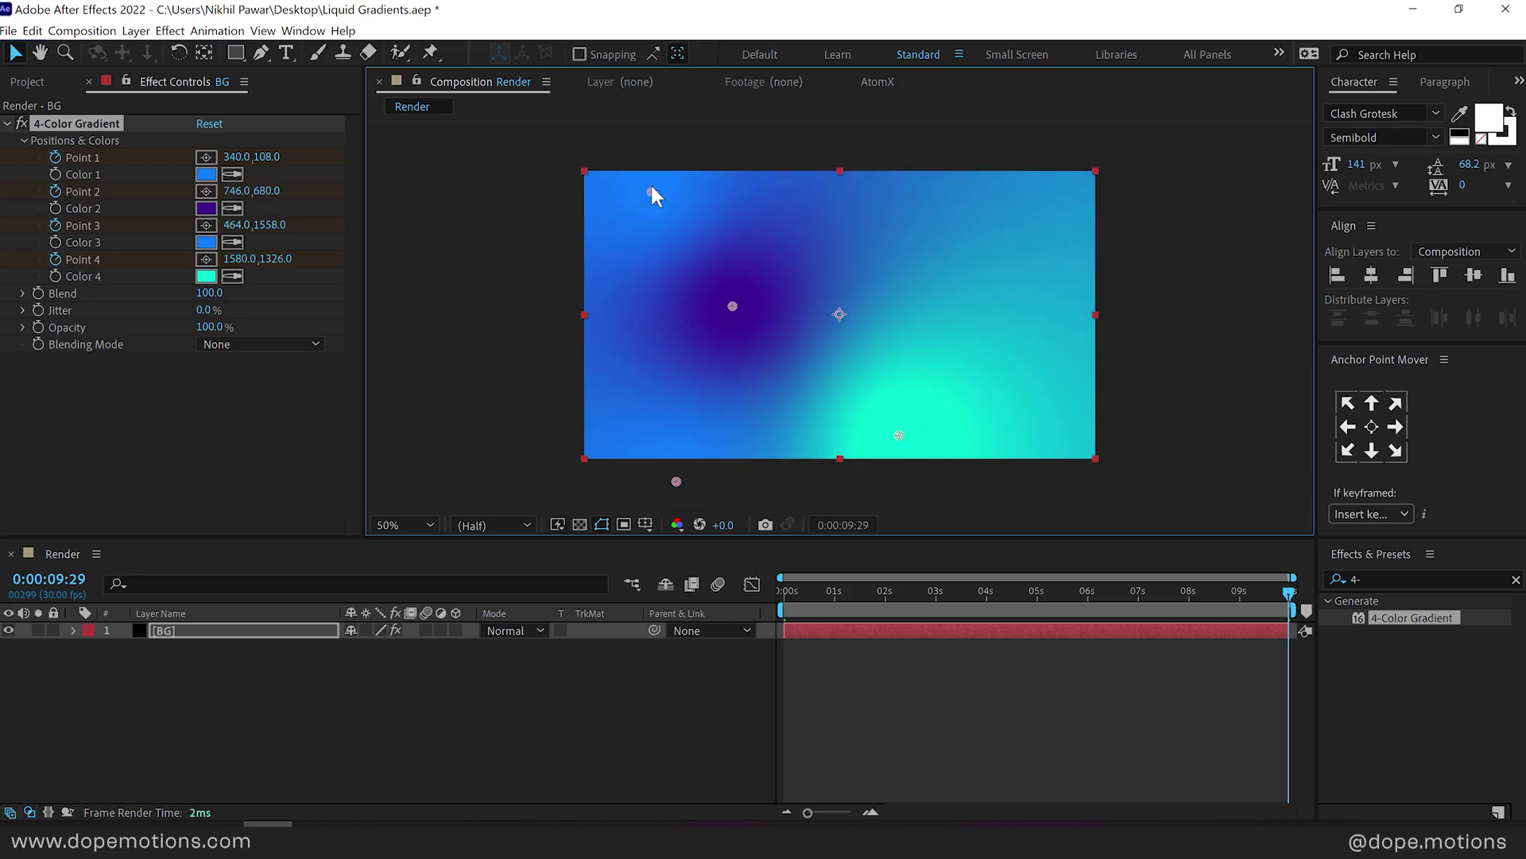
pyautogui.moveTo(650, 191); pyautogui.dragTo(735, 151)
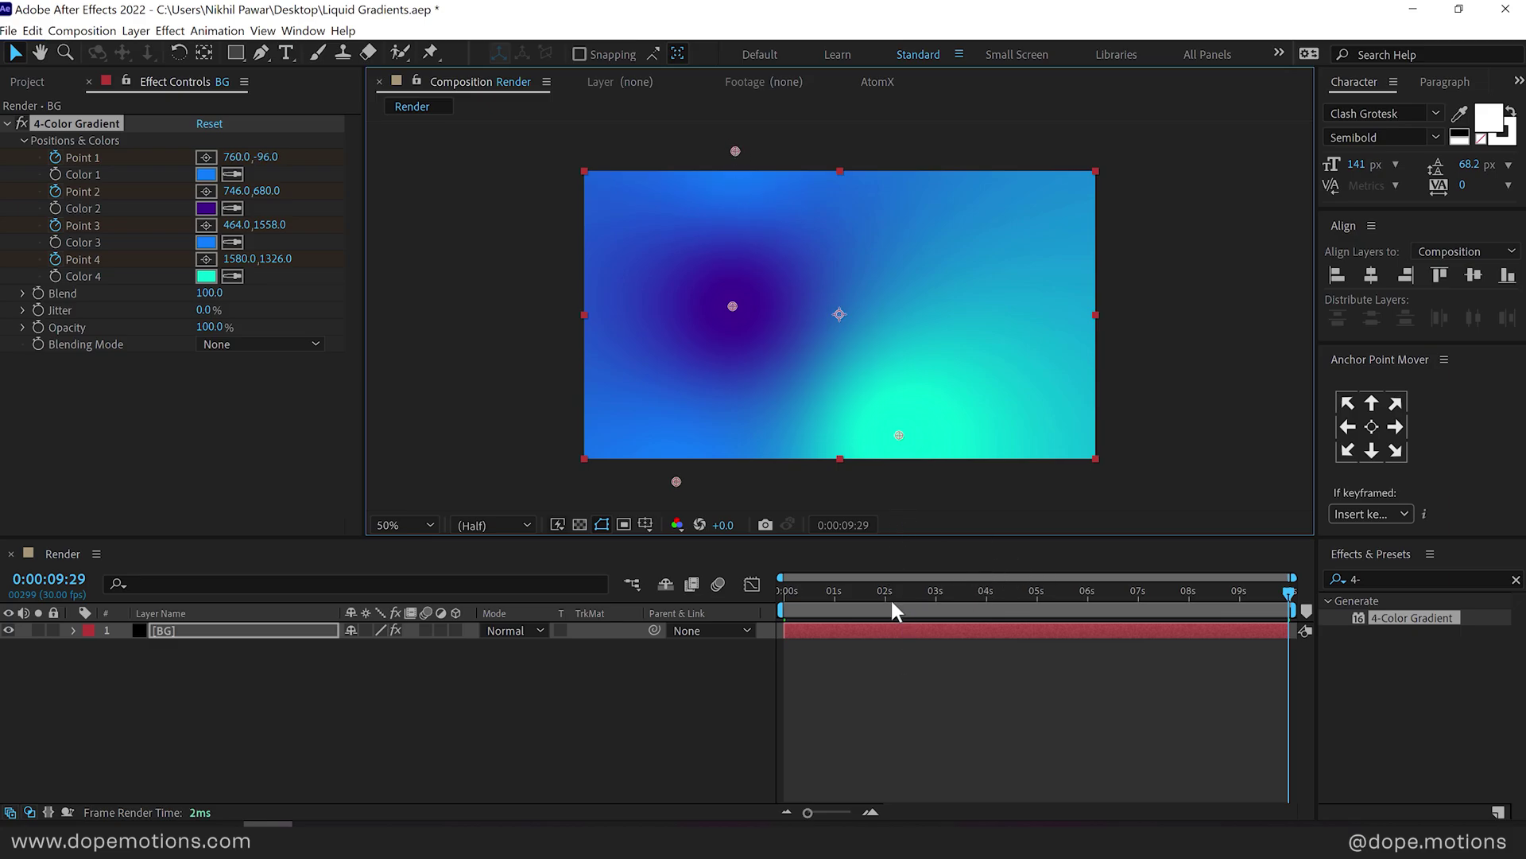
pyautogui.moveTo(892, 606); pyautogui.dragTo(1005, 614)
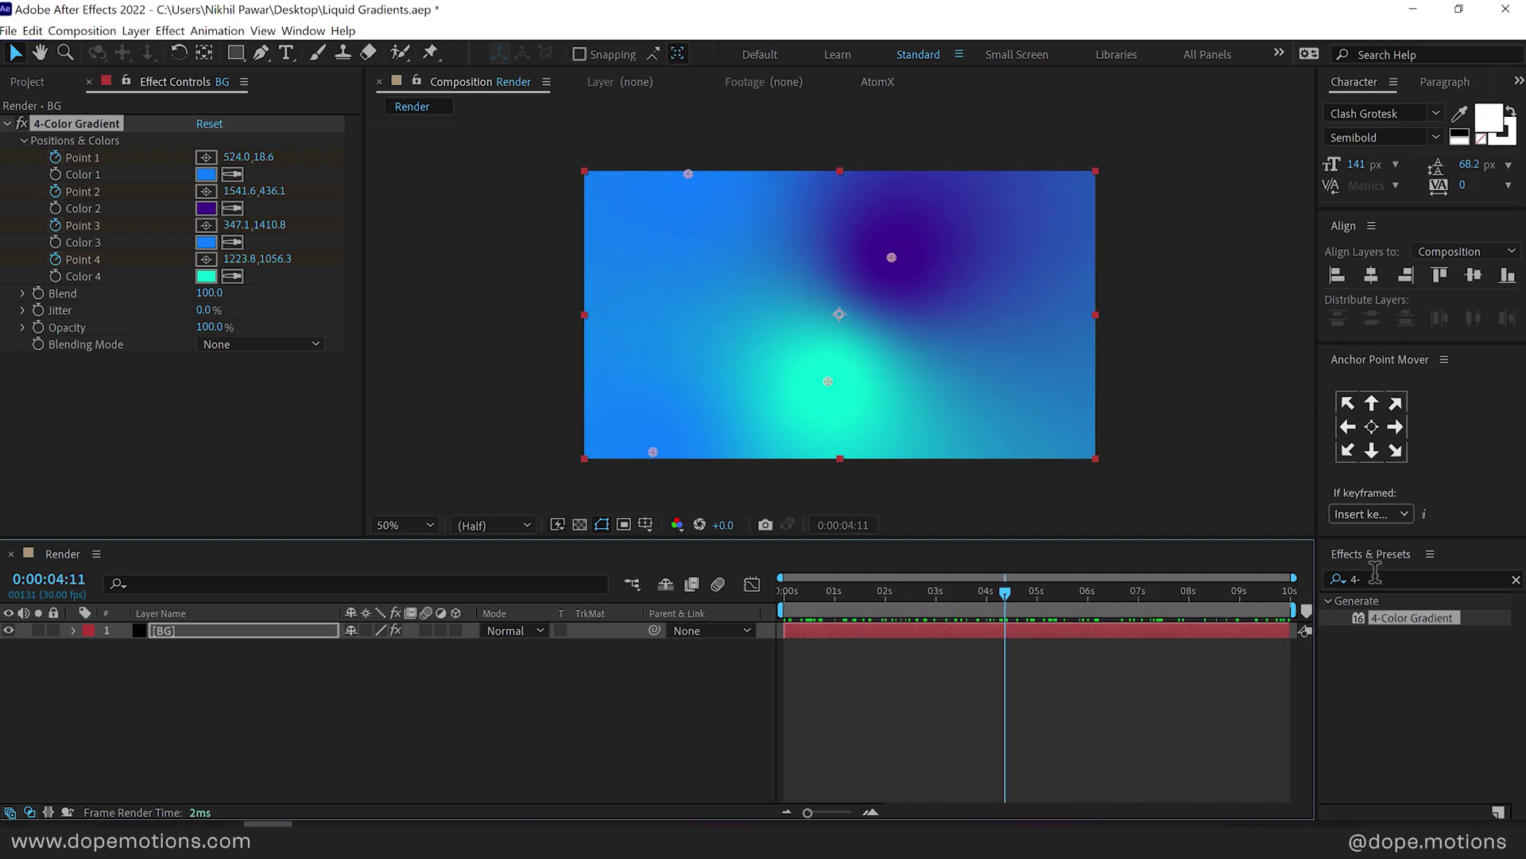
# Step: Apply Twirl to BG with an Angle of one full revolution (1x)
pyautogui.click(1375, 574)
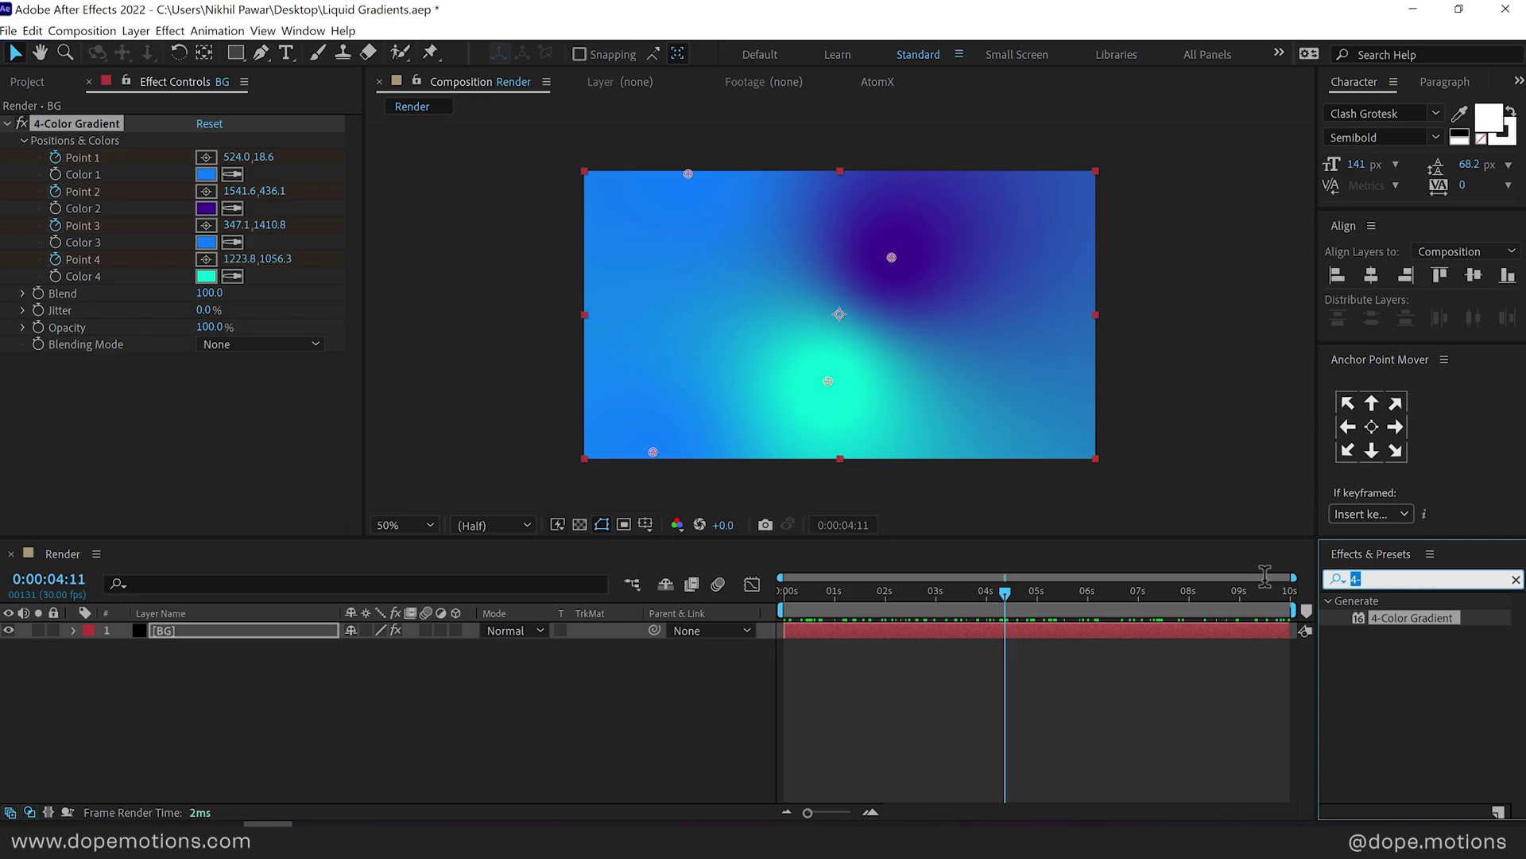
pyautogui.write('twir')
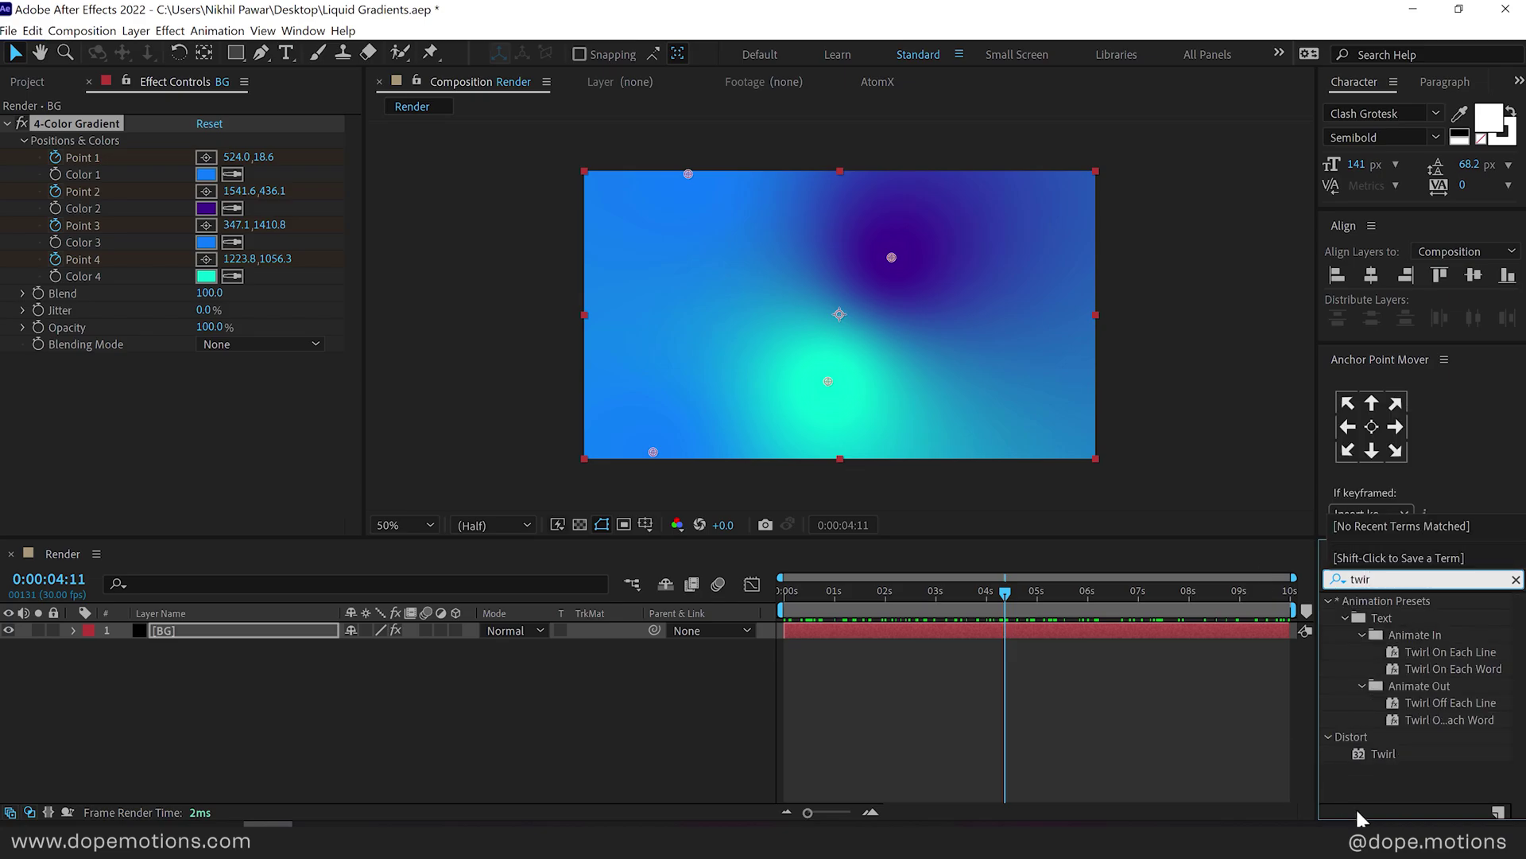
pyautogui.doubleClick(1379, 754)
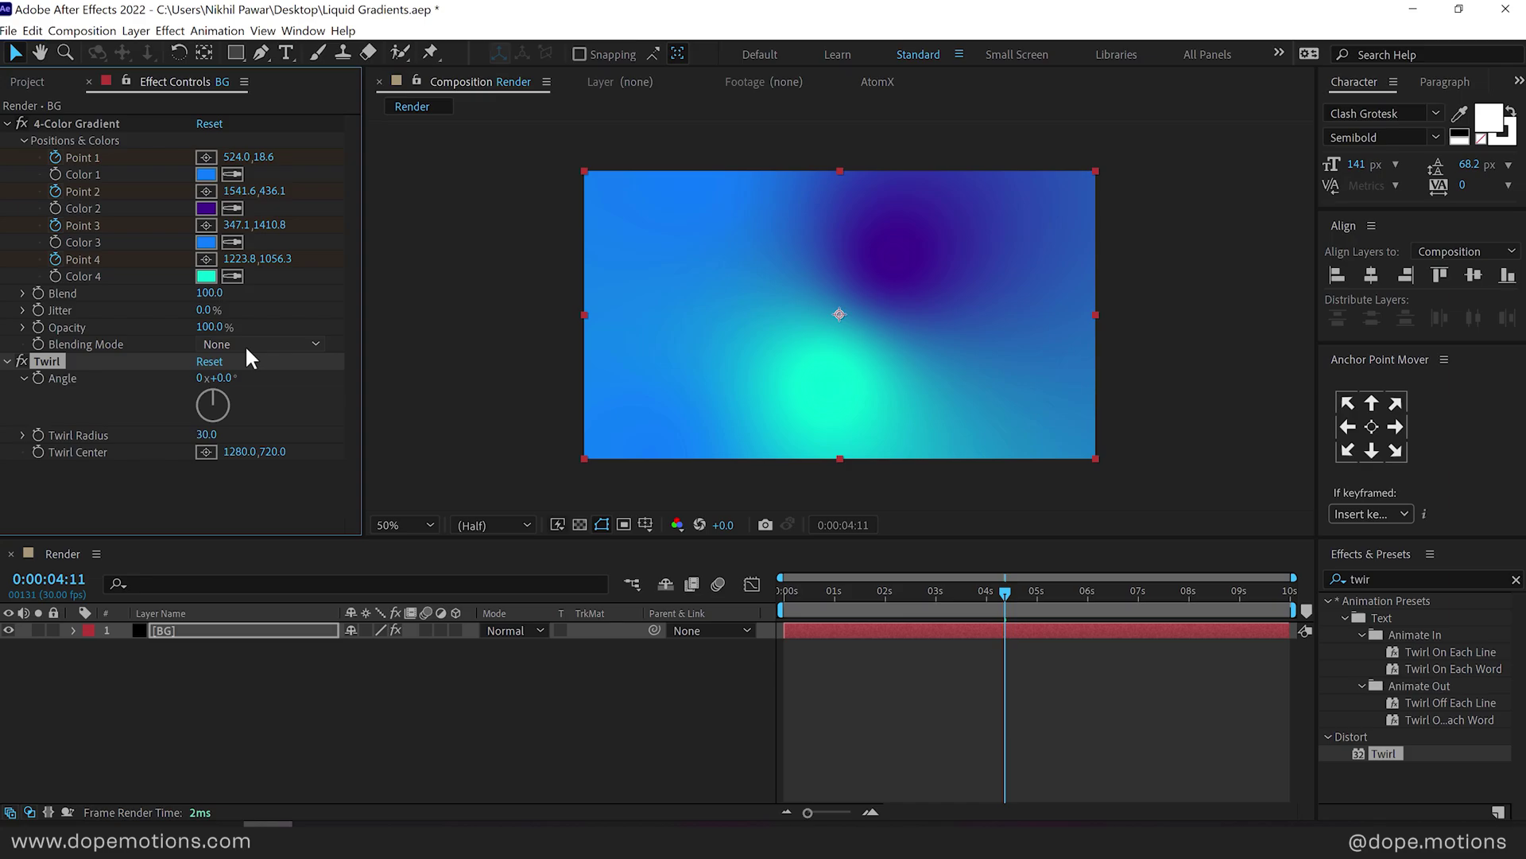
pyautogui.click(199, 378)
pyautogui.write('1')
pyautogui.click(202, 480)
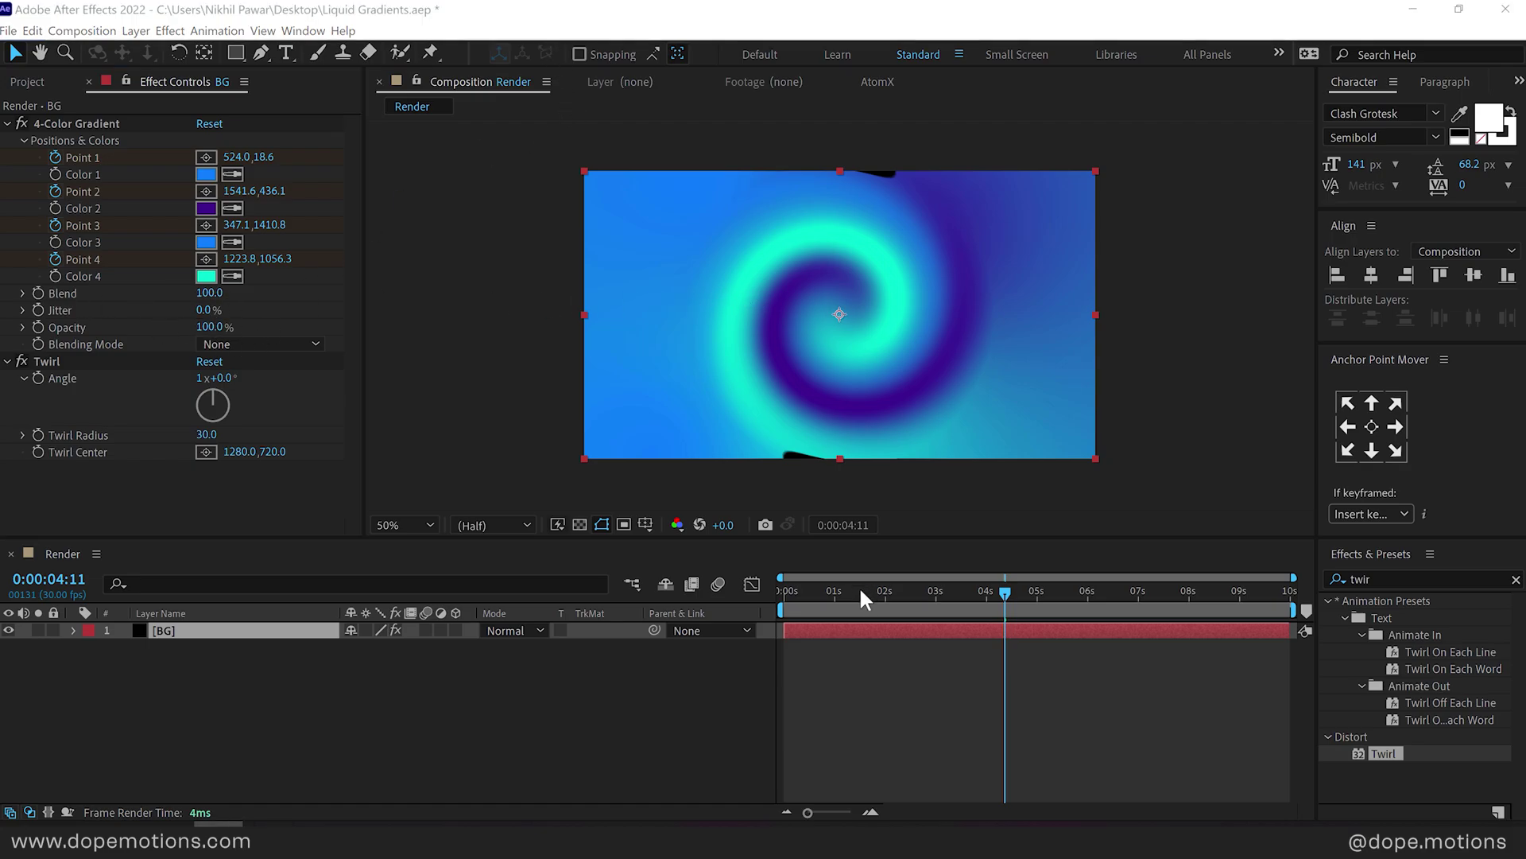
# Step: Try a Twirl Radius of 15, then settle on 30 and preview the spiral
pyautogui.press('Home')
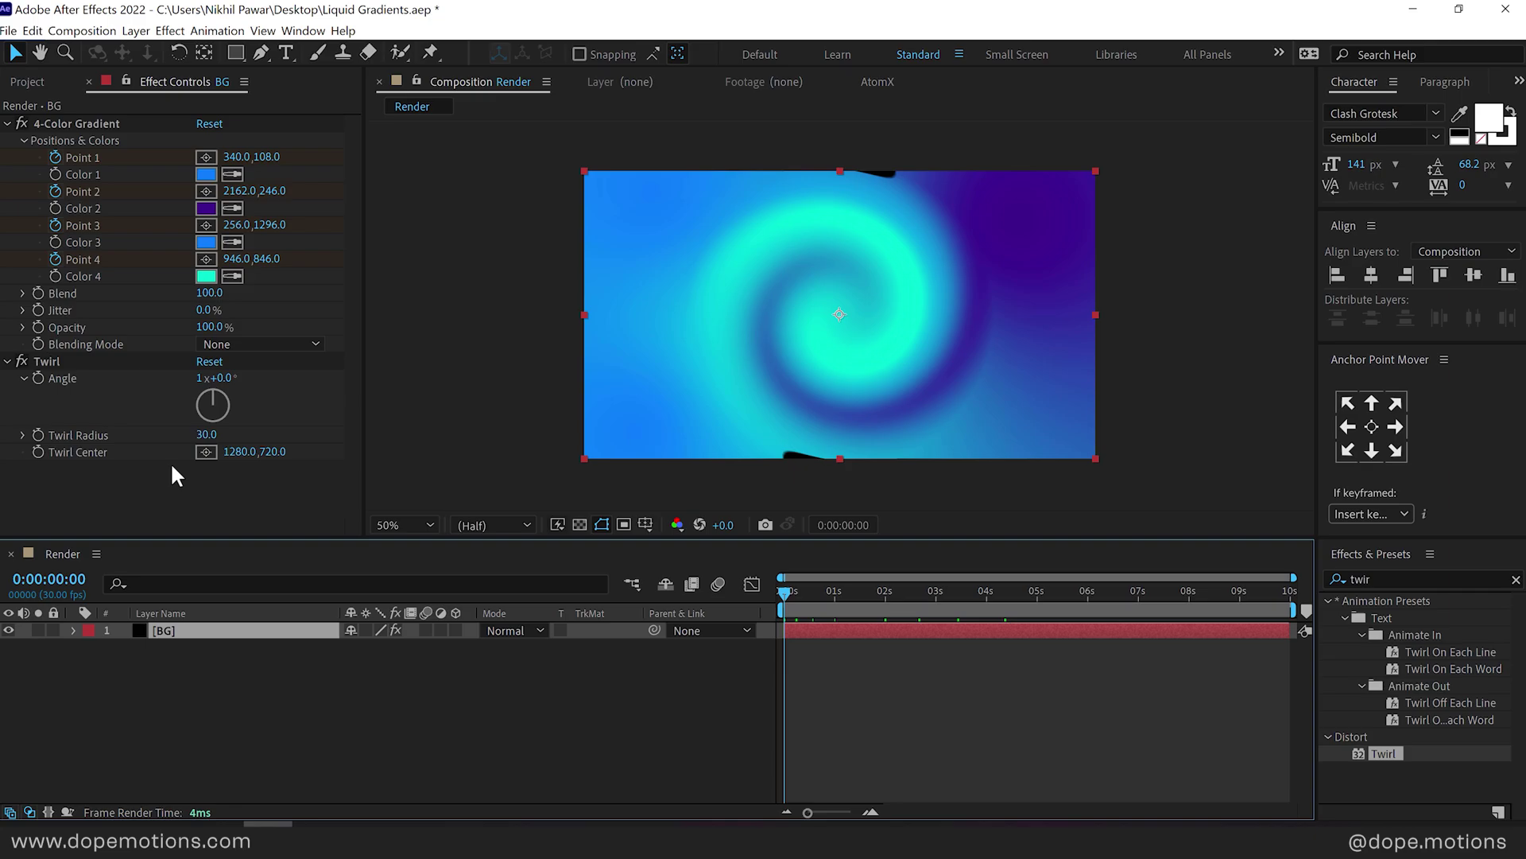
pyautogui.click(217, 434)
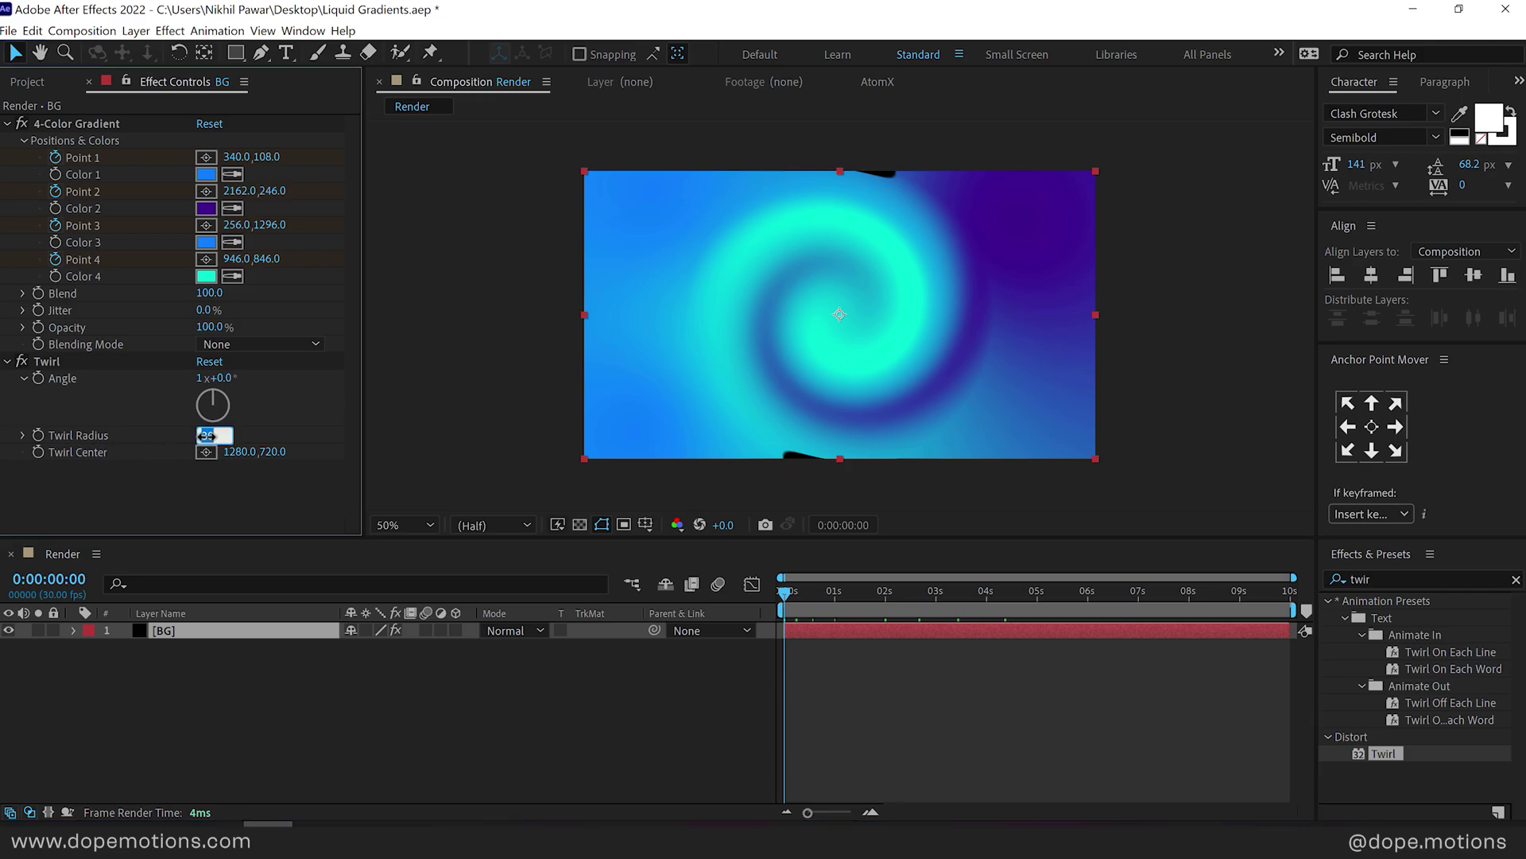
pyautogui.write('15')
pyautogui.press('Return')
pyautogui.click(47, 361)
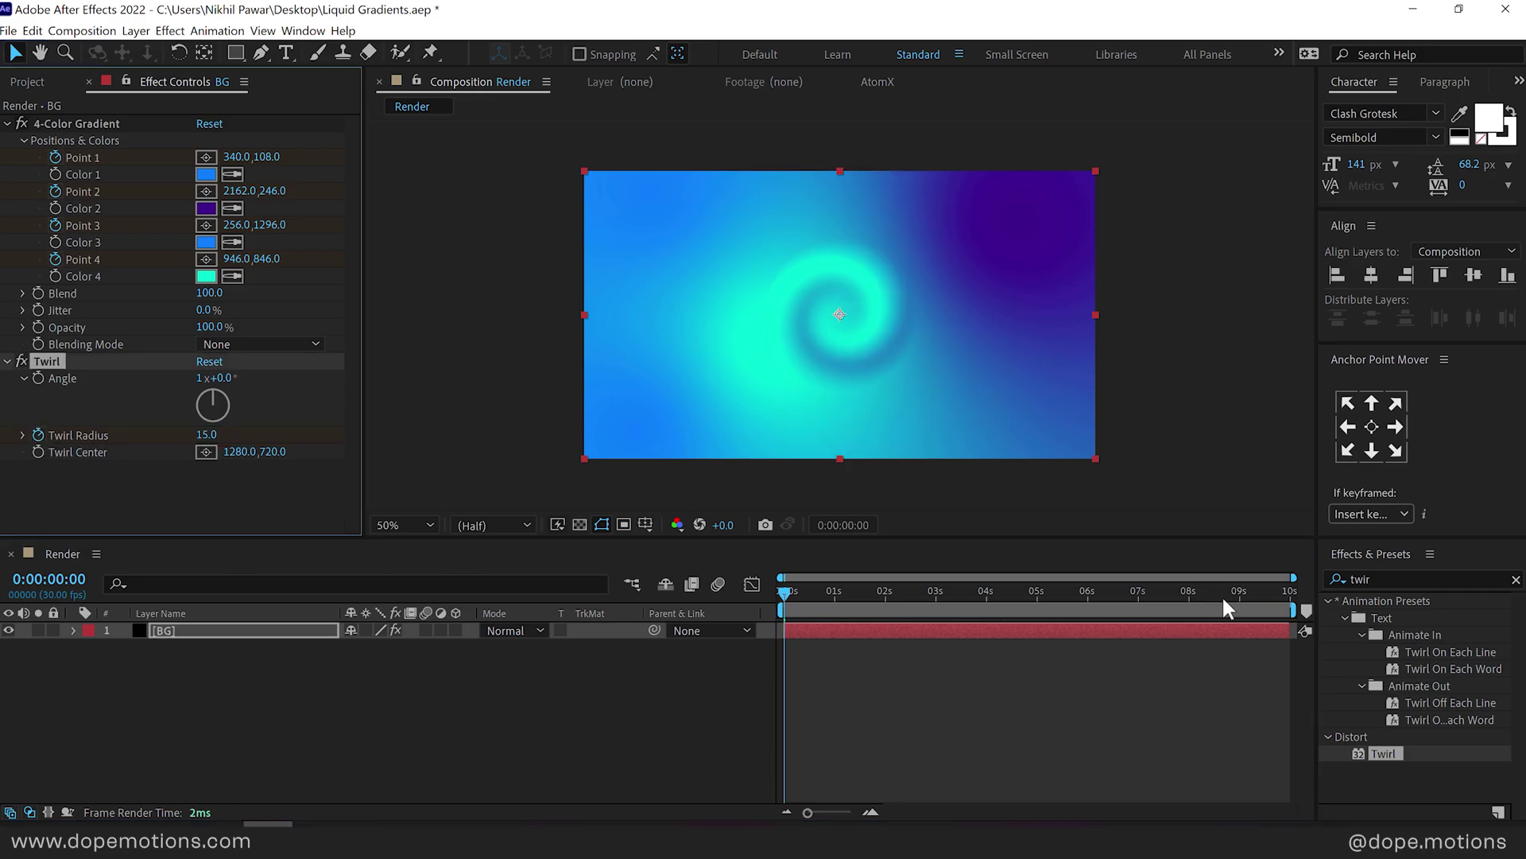
pyautogui.press('End')
pyautogui.click(205, 434)
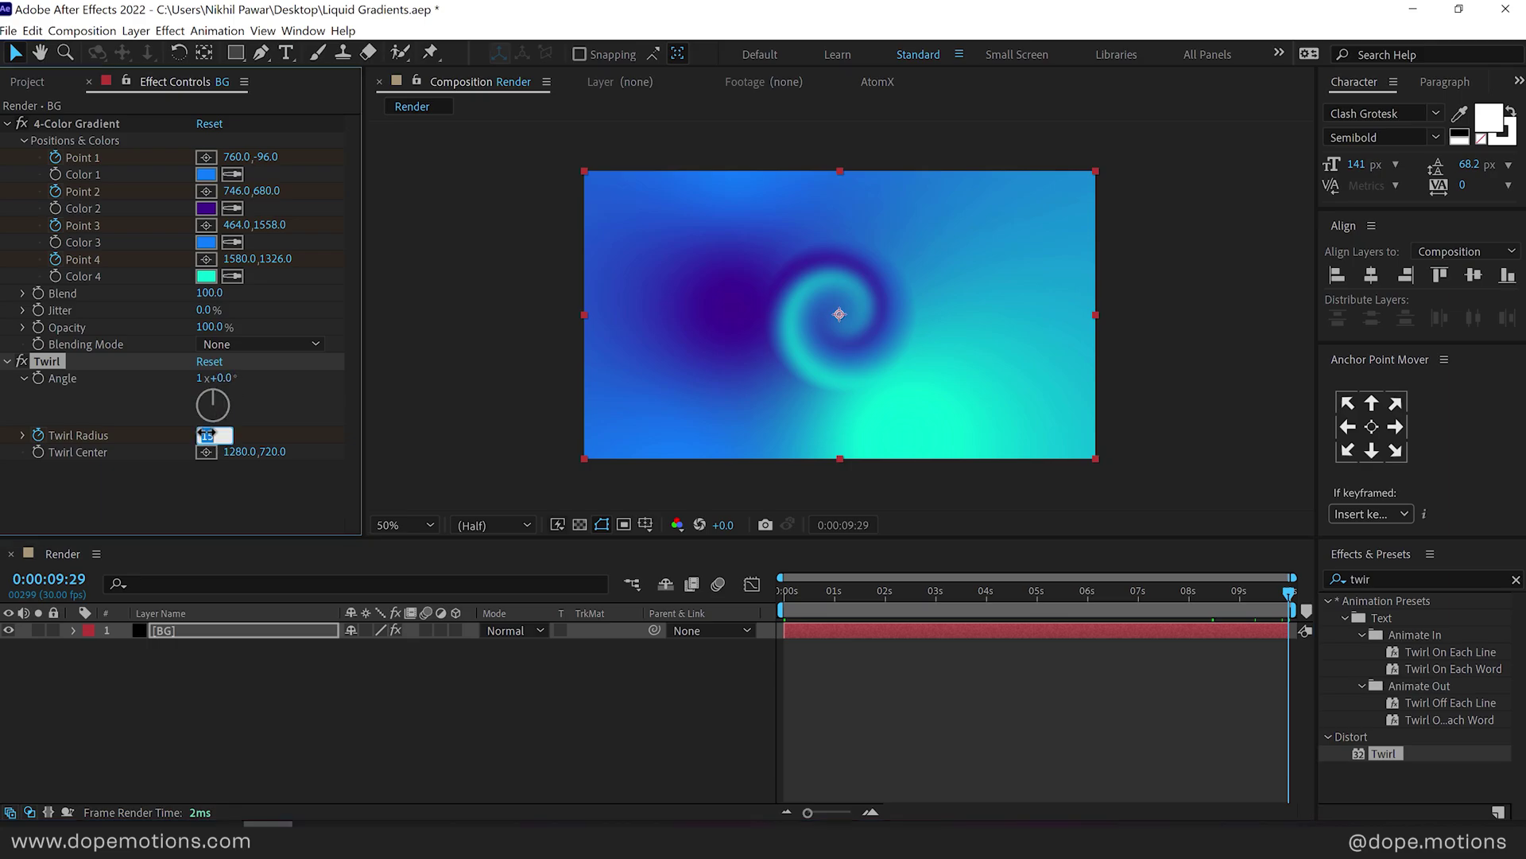
pyautogui.write('30')
pyautogui.click(724, 666)
pyautogui.moveTo(811, 595); pyautogui.dragTo(1288, 605)
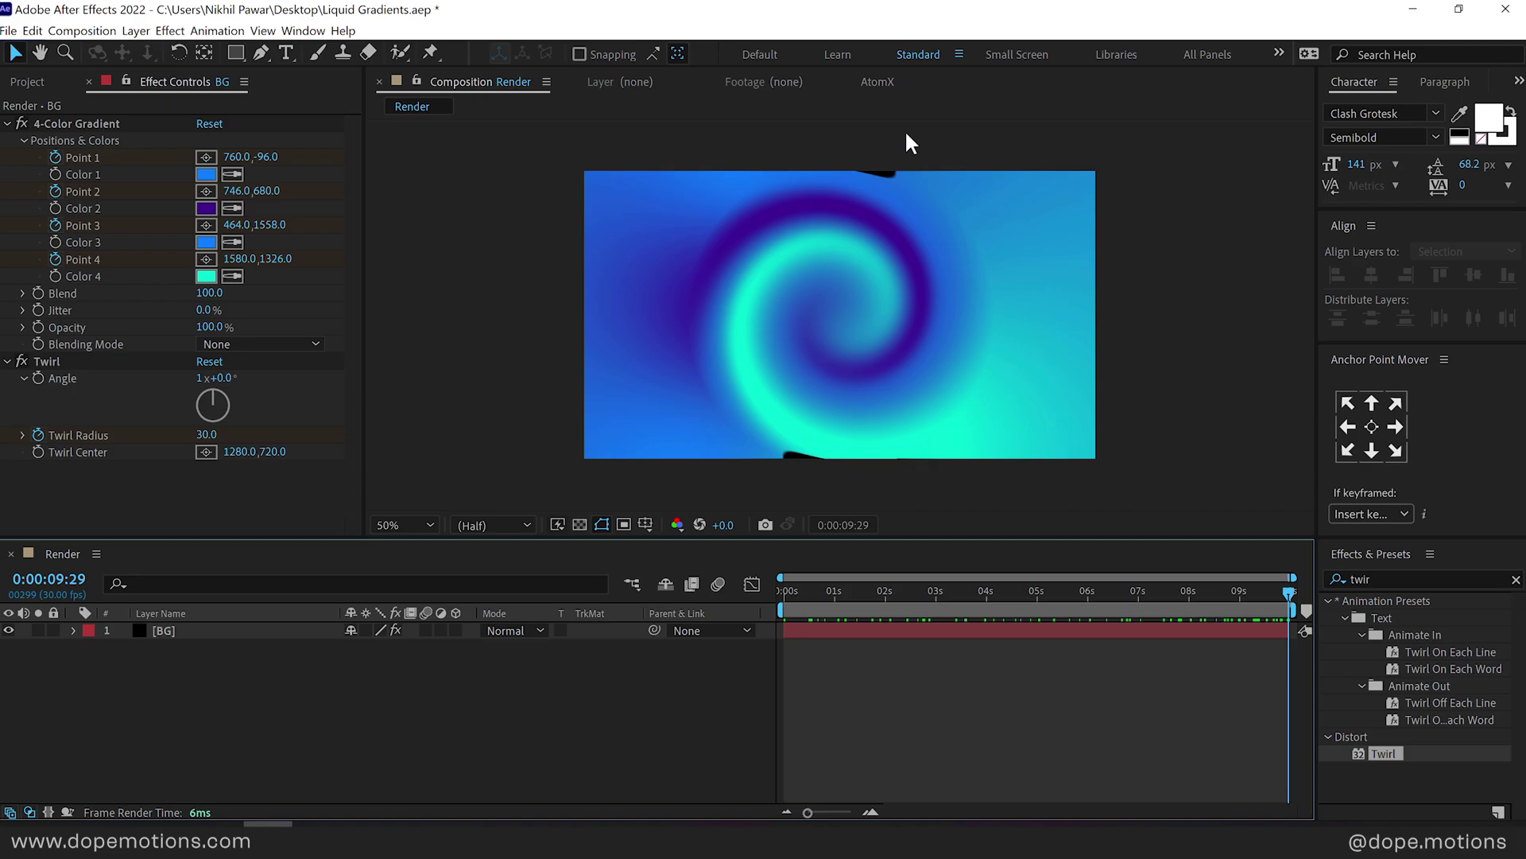
# Step: Add Motion Tile to BG and move it to the top of the effect stack
pyautogui.click(1403, 579)
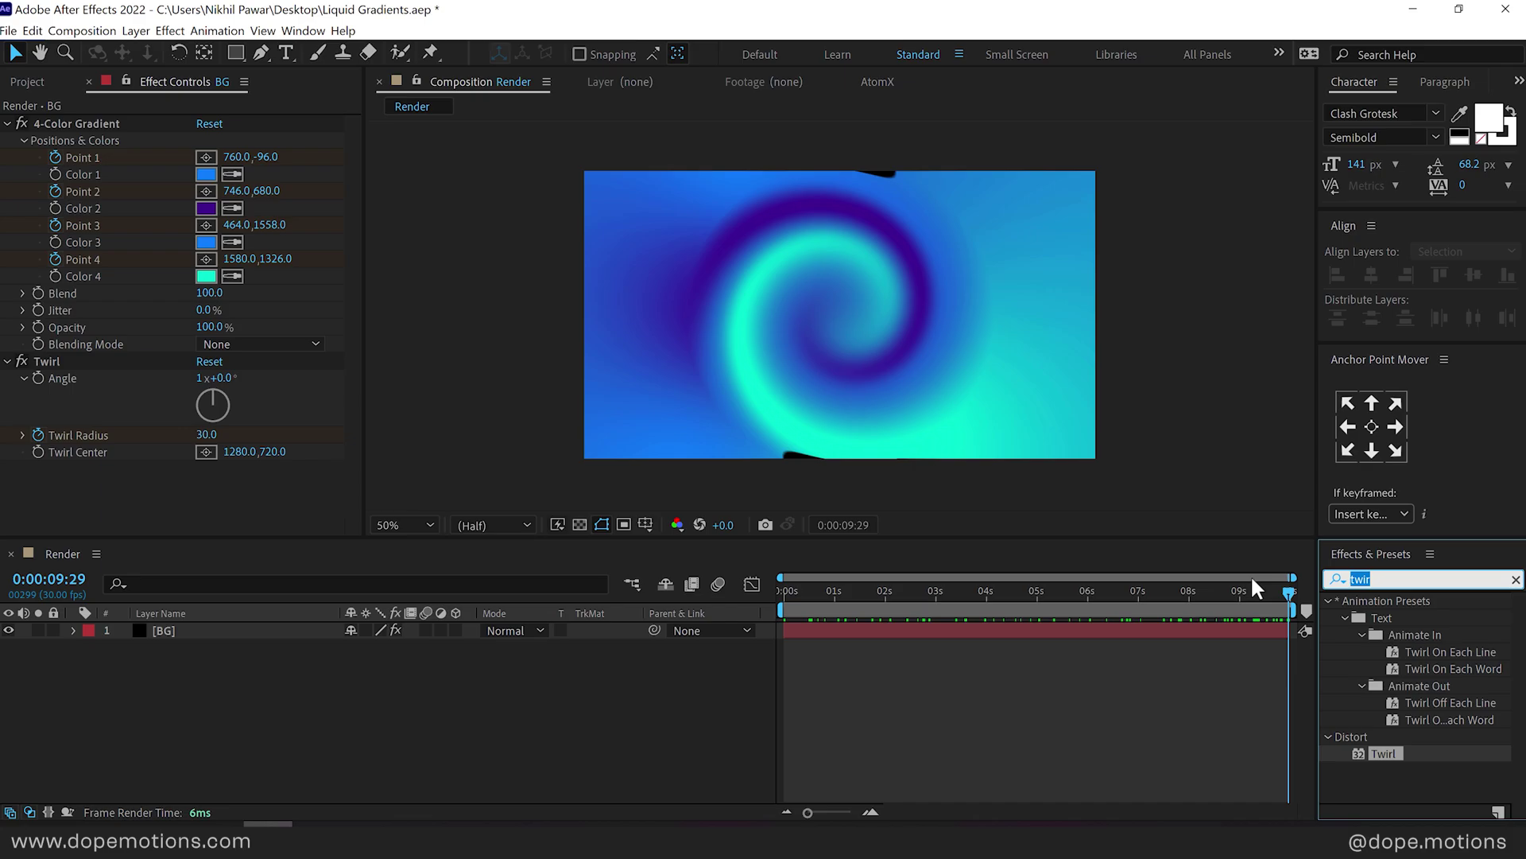
pyautogui.write('motio')
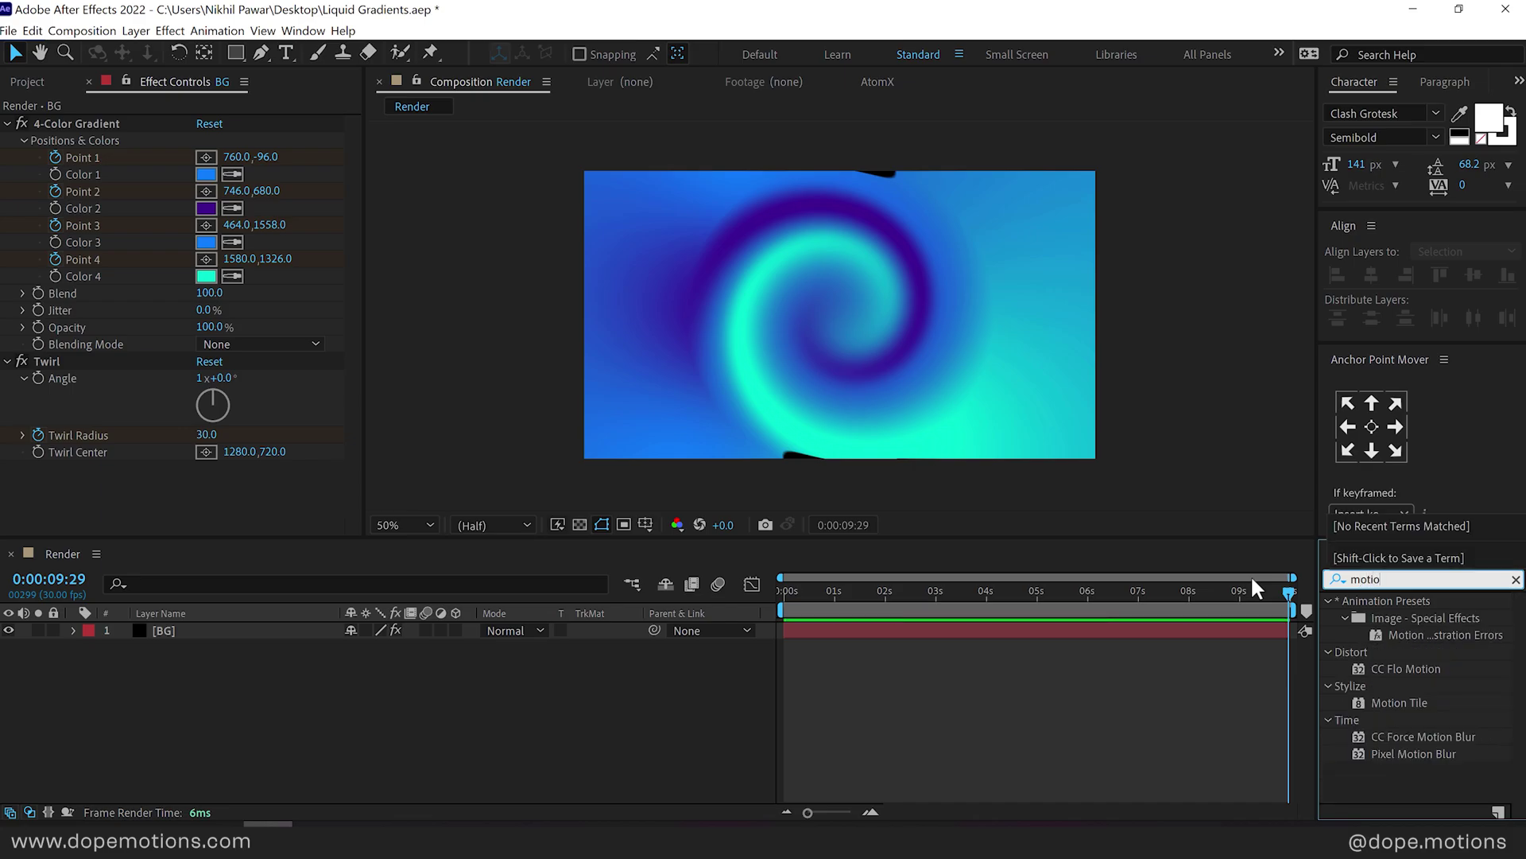
pyautogui.moveTo(1396, 701); pyautogui.dragTo(282, 635)
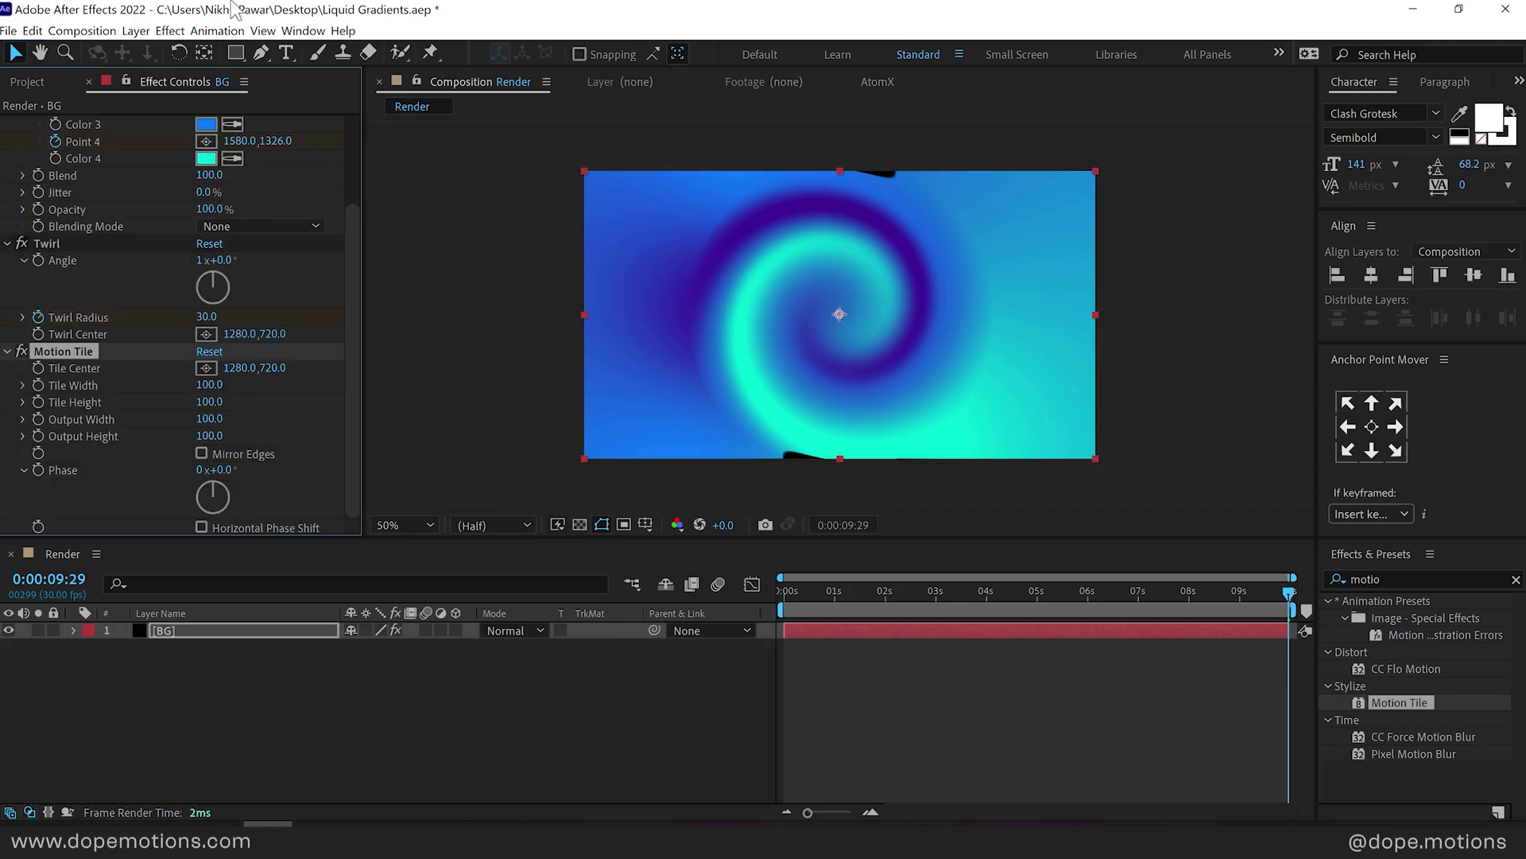
pyautogui.moveTo(63, 349); pyautogui.dragTo(99, 123)
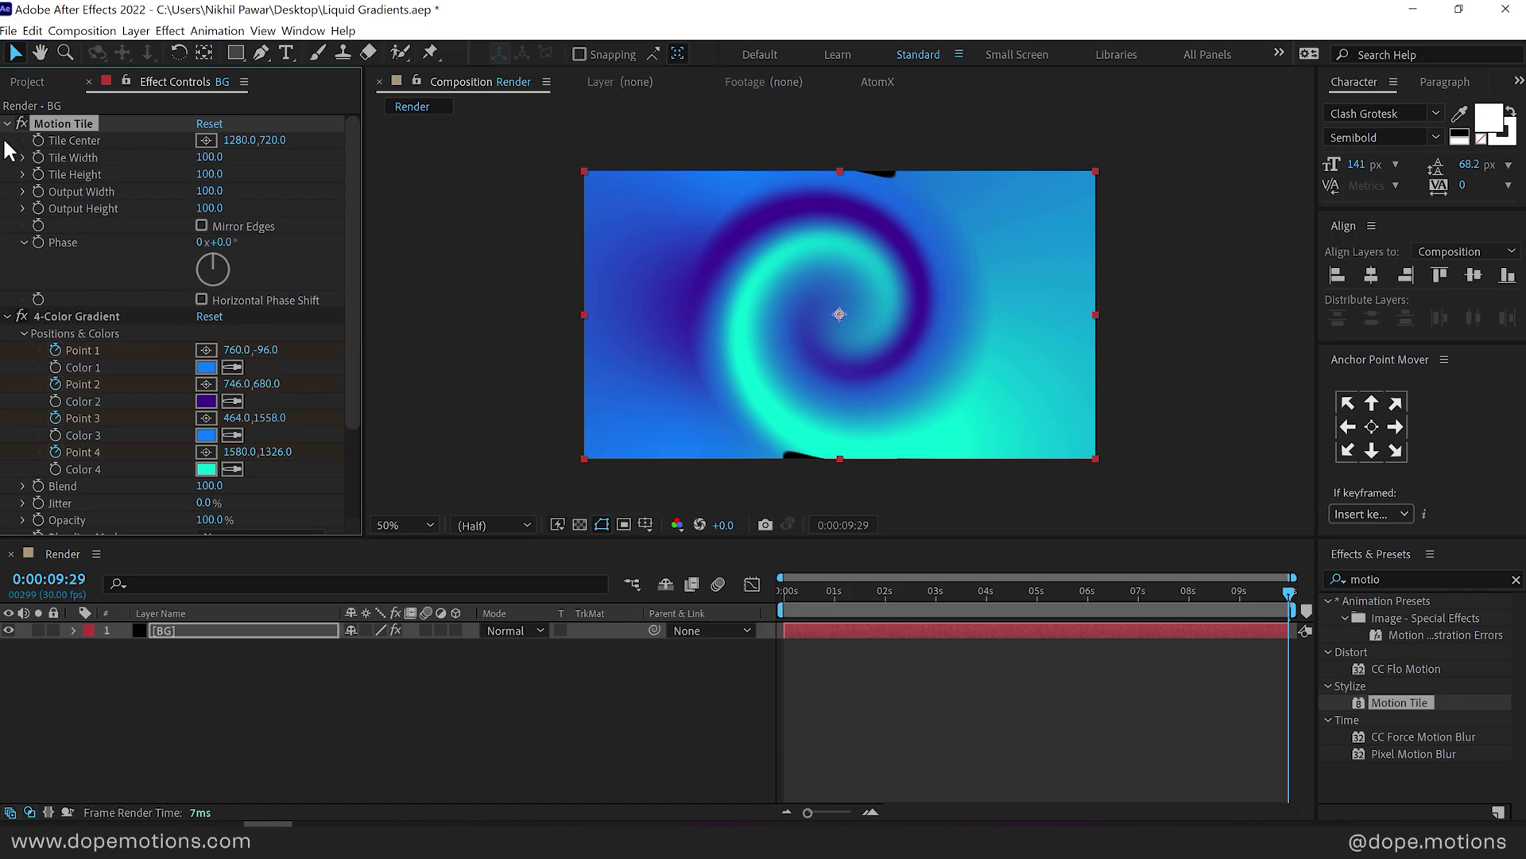
pyautogui.click(8, 317)
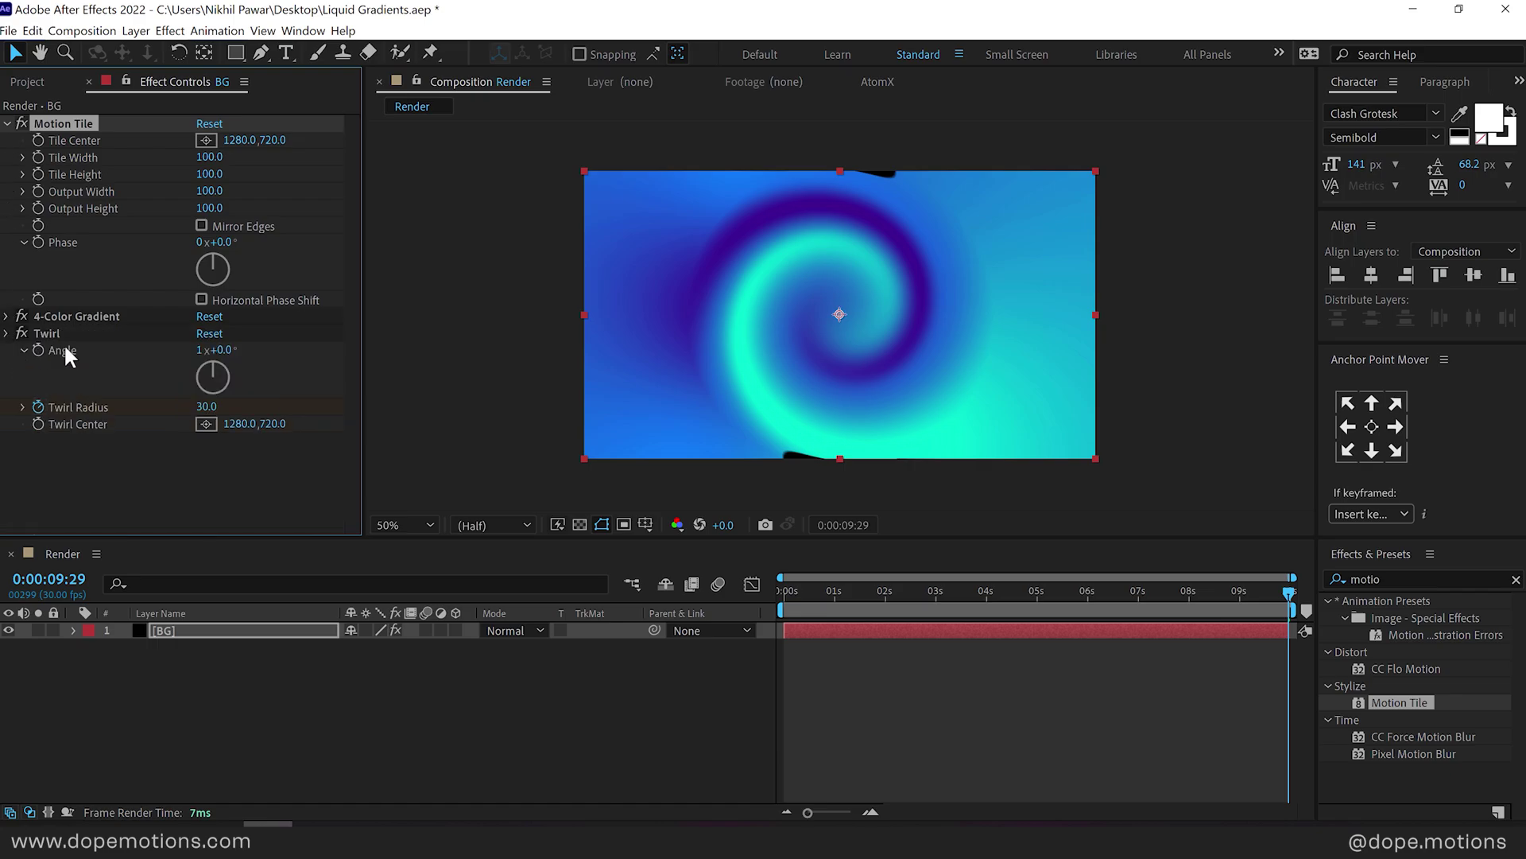
pyautogui.click(6, 333)
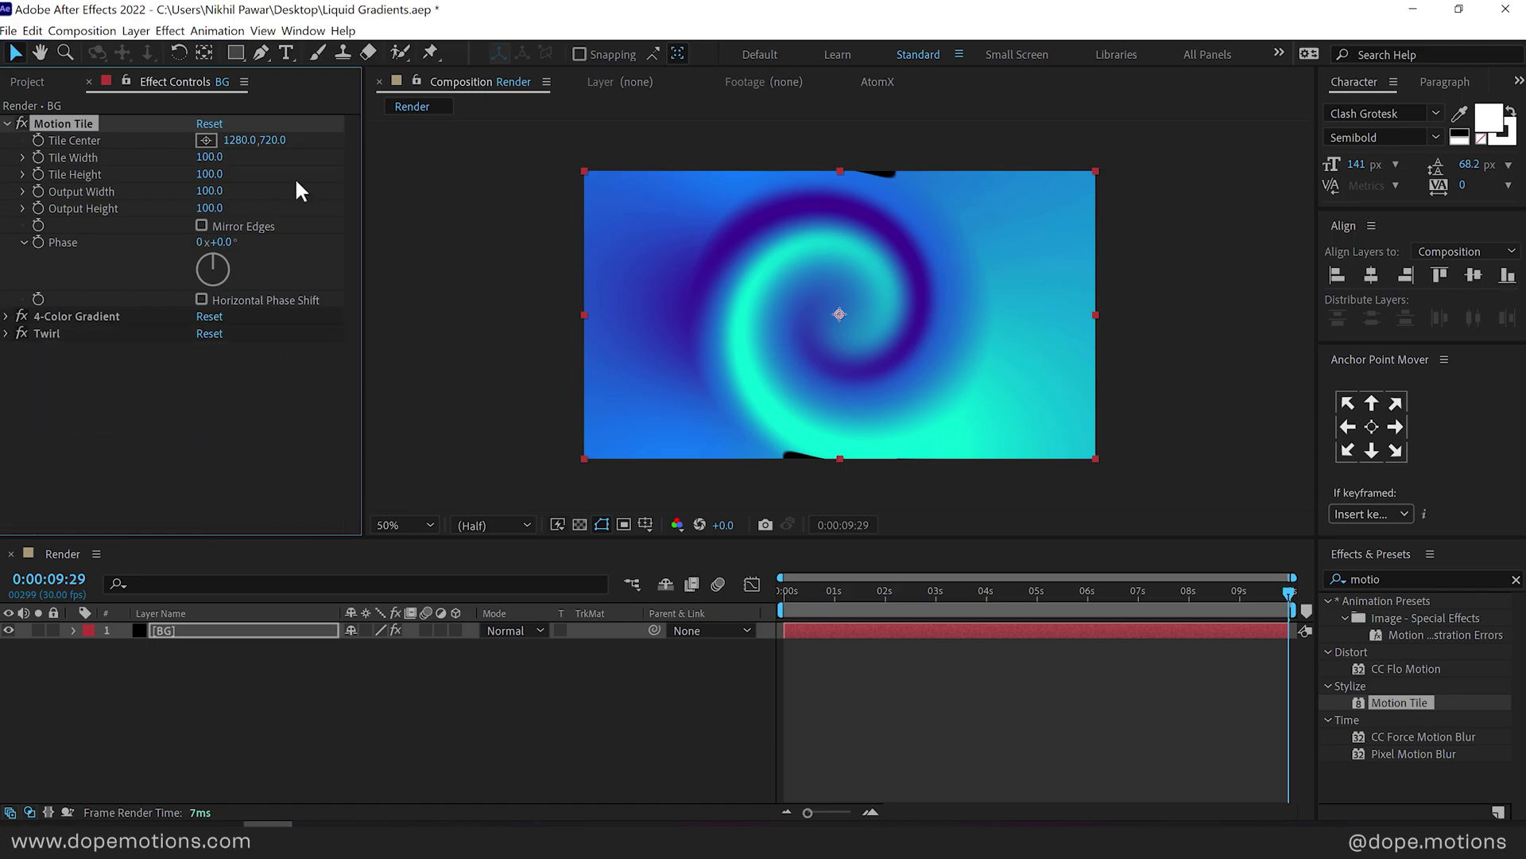
# Step: Set Motion Tile Output Width and Height to 300 and toggle it to compare
pyautogui.click(211, 191)
pyautogui.write('300')
pyautogui.press('Tab')
pyautogui.write('300')
pyautogui.press('Return')
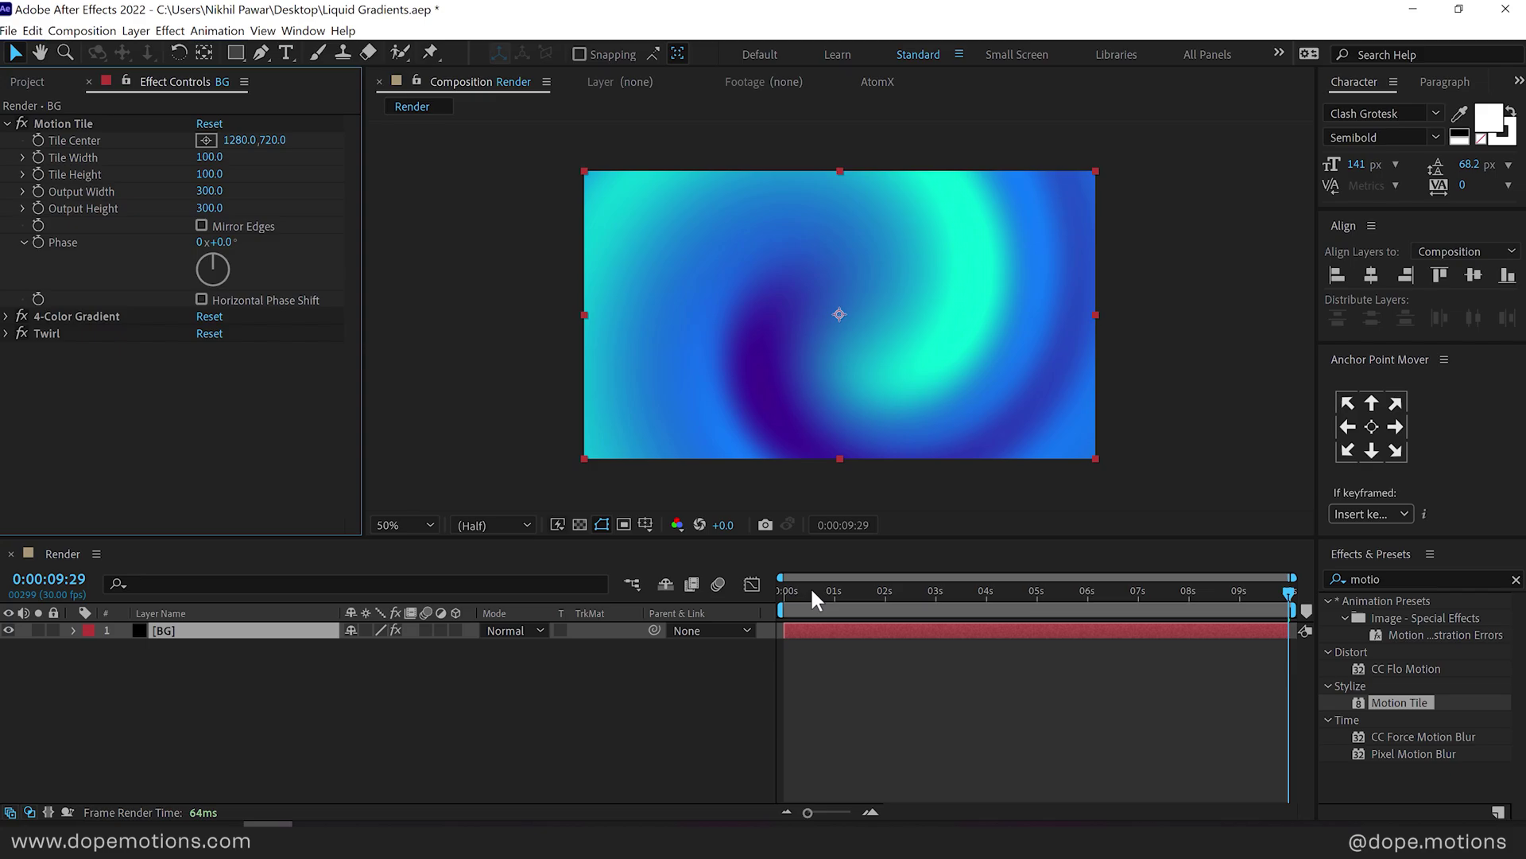
pyautogui.moveTo(812, 591)
pyautogui.mouseDown()
pyautogui.moveTo(1038, 596)
pyautogui.moveTo(821, 617)
pyautogui.mouseUp()
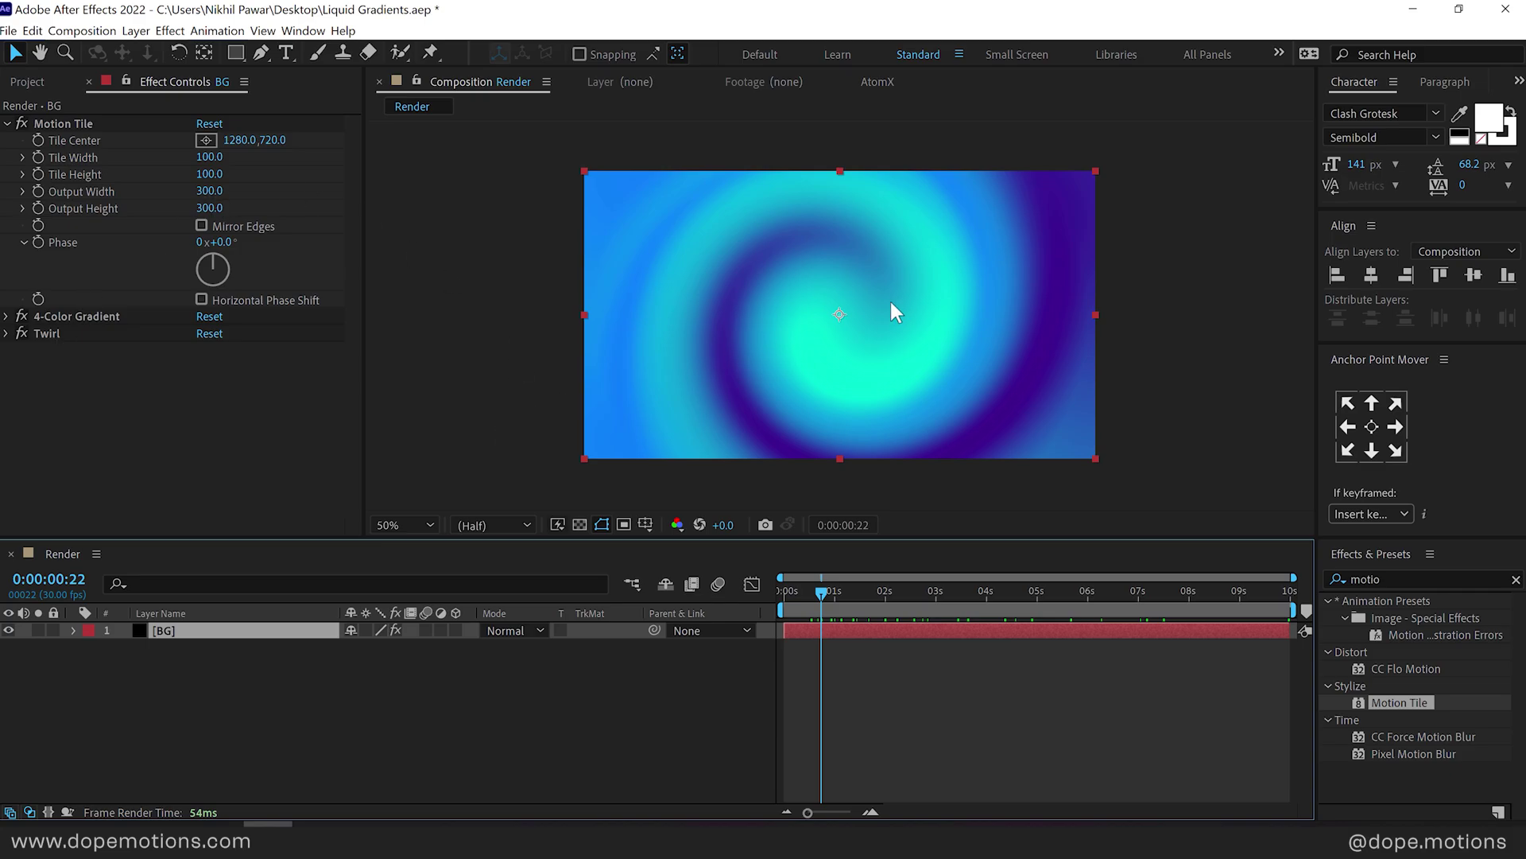
pyautogui.click(24, 121)
pyautogui.click(24, 120)
pyautogui.click(24, 121)
pyautogui.click(24, 120)
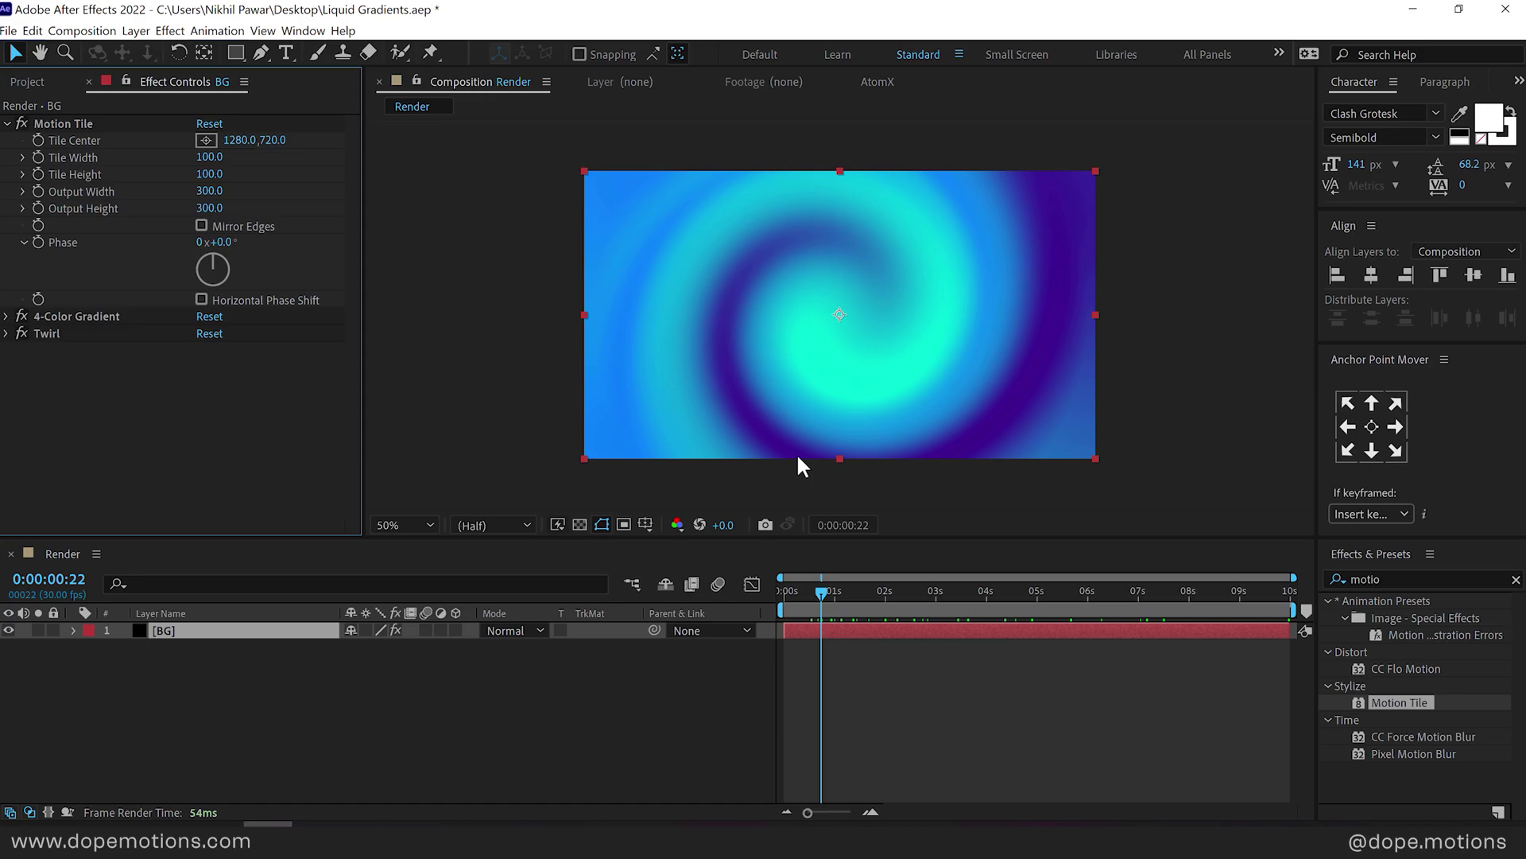
pyautogui.moveTo(983, 588)
pyautogui.mouseDown()
pyautogui.moveTo(1134, 608)
pyautogui.moveTo(1271, 598)
pyautogui.moveTo(775, 608)
pyautogui.moveTo(1095, 609)
pyautogui.moveTo(958, 598)
pyautogui.mouseUp()
# Step: Insert a new adjustment layer from New > Adjustment Layer and rename it Waves
pyautogui.rightClick(246, 694)
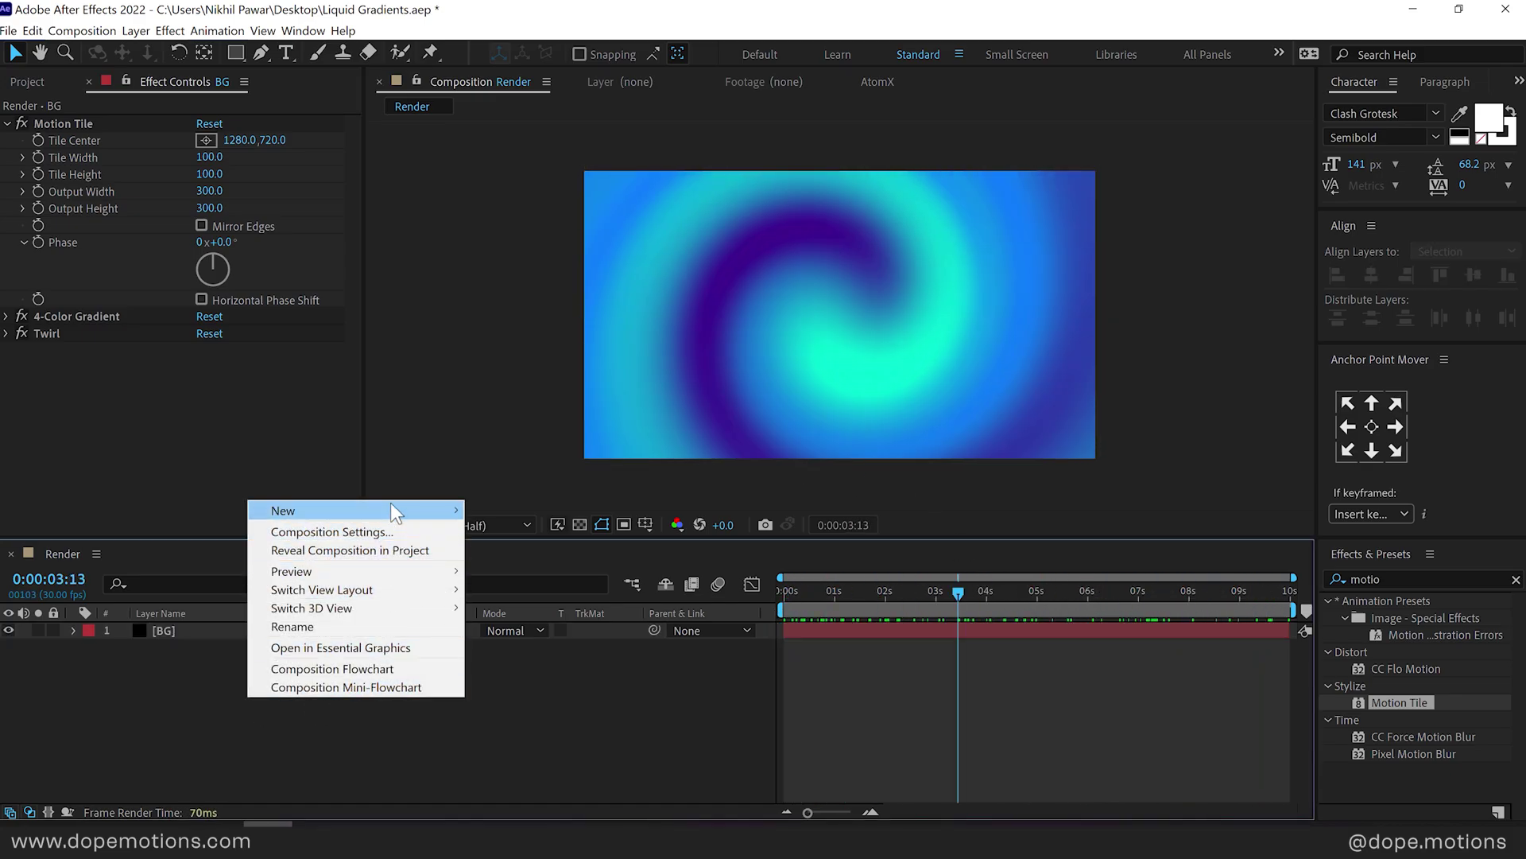
pyautogui.moveTo(388, 512)
pyautogui.click(574, 639)
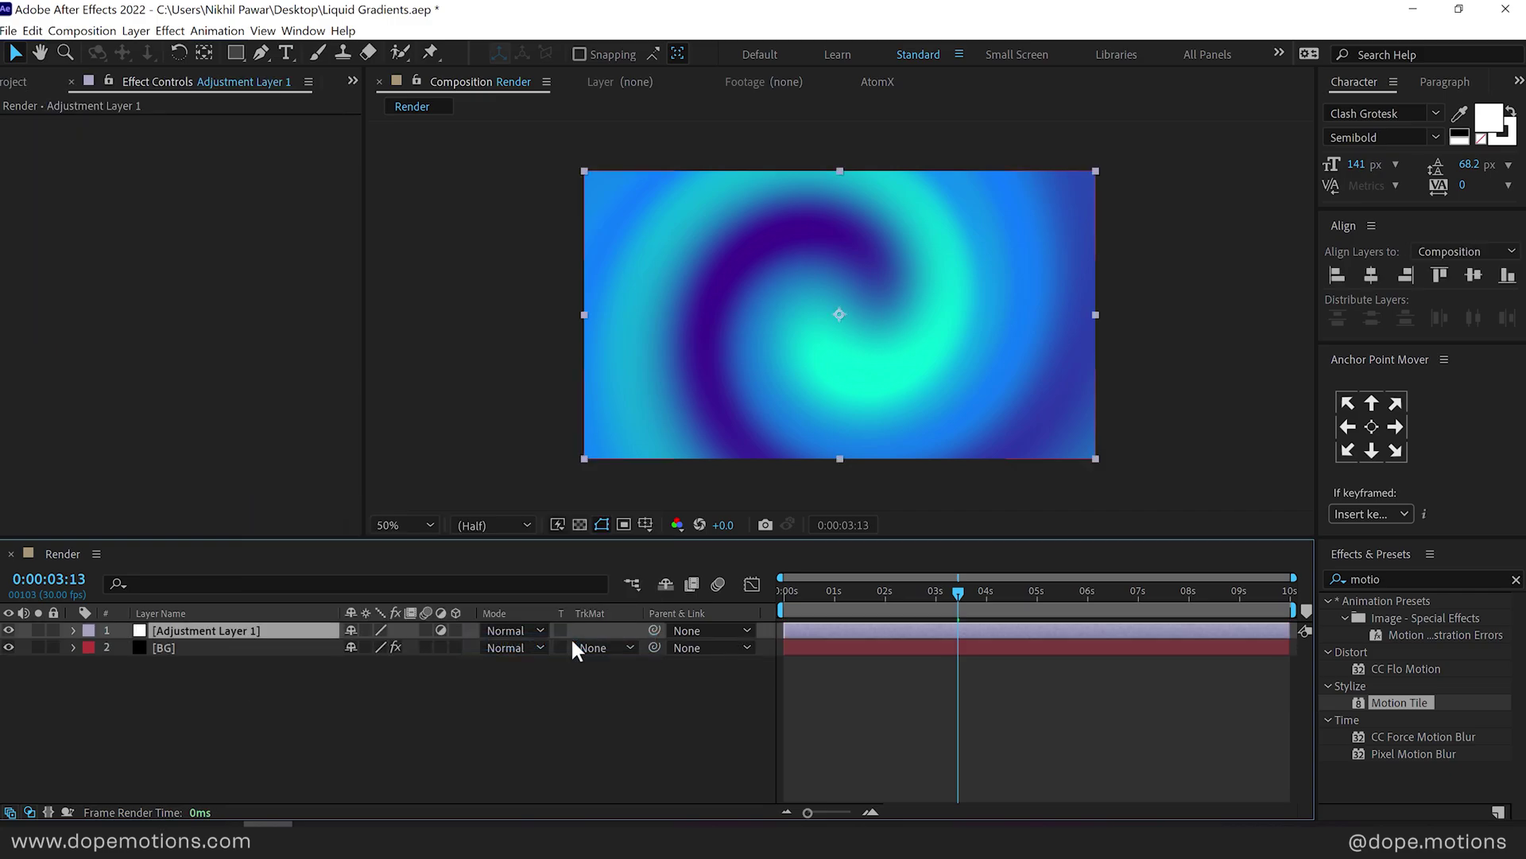
pyautogui.press('s')
pyautogui.press('Return')
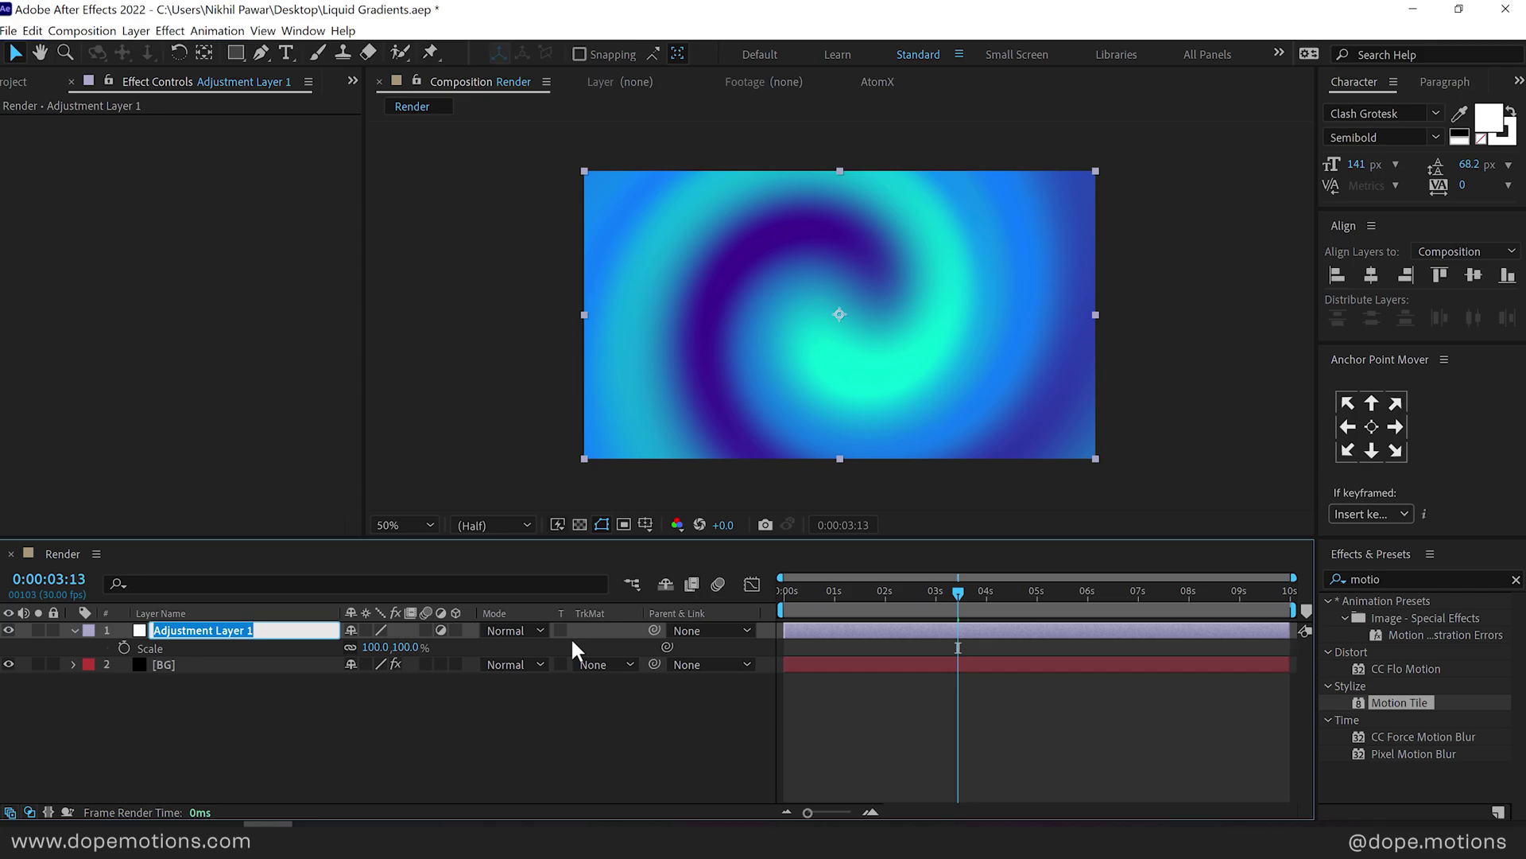
pyautogui.write('Waves')
pyautogui.press('Return')
pyautogui.press('s')
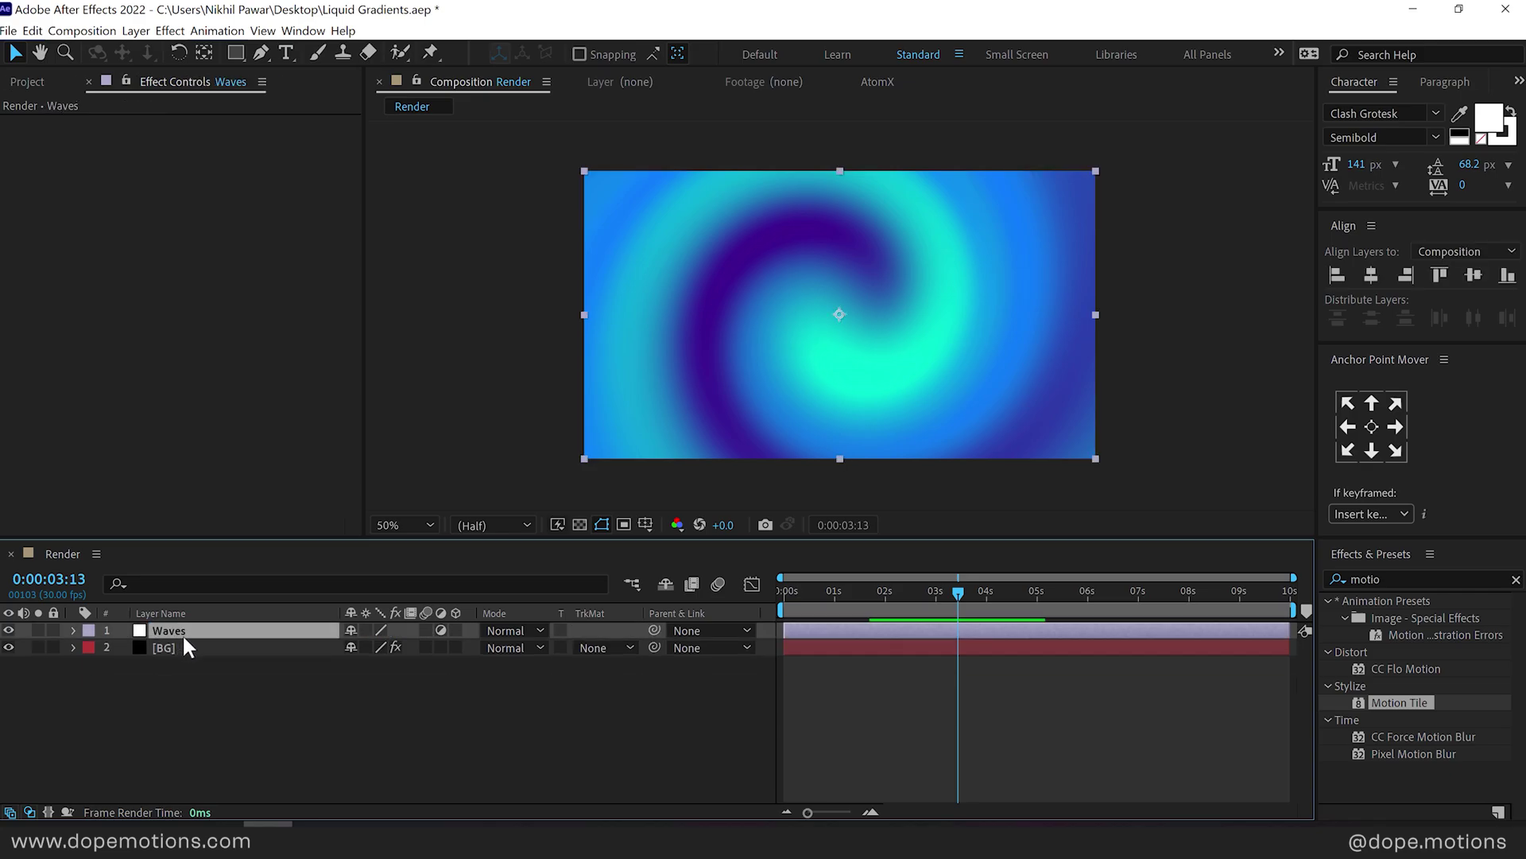
pyautogui.doubleClick(1397, 579)
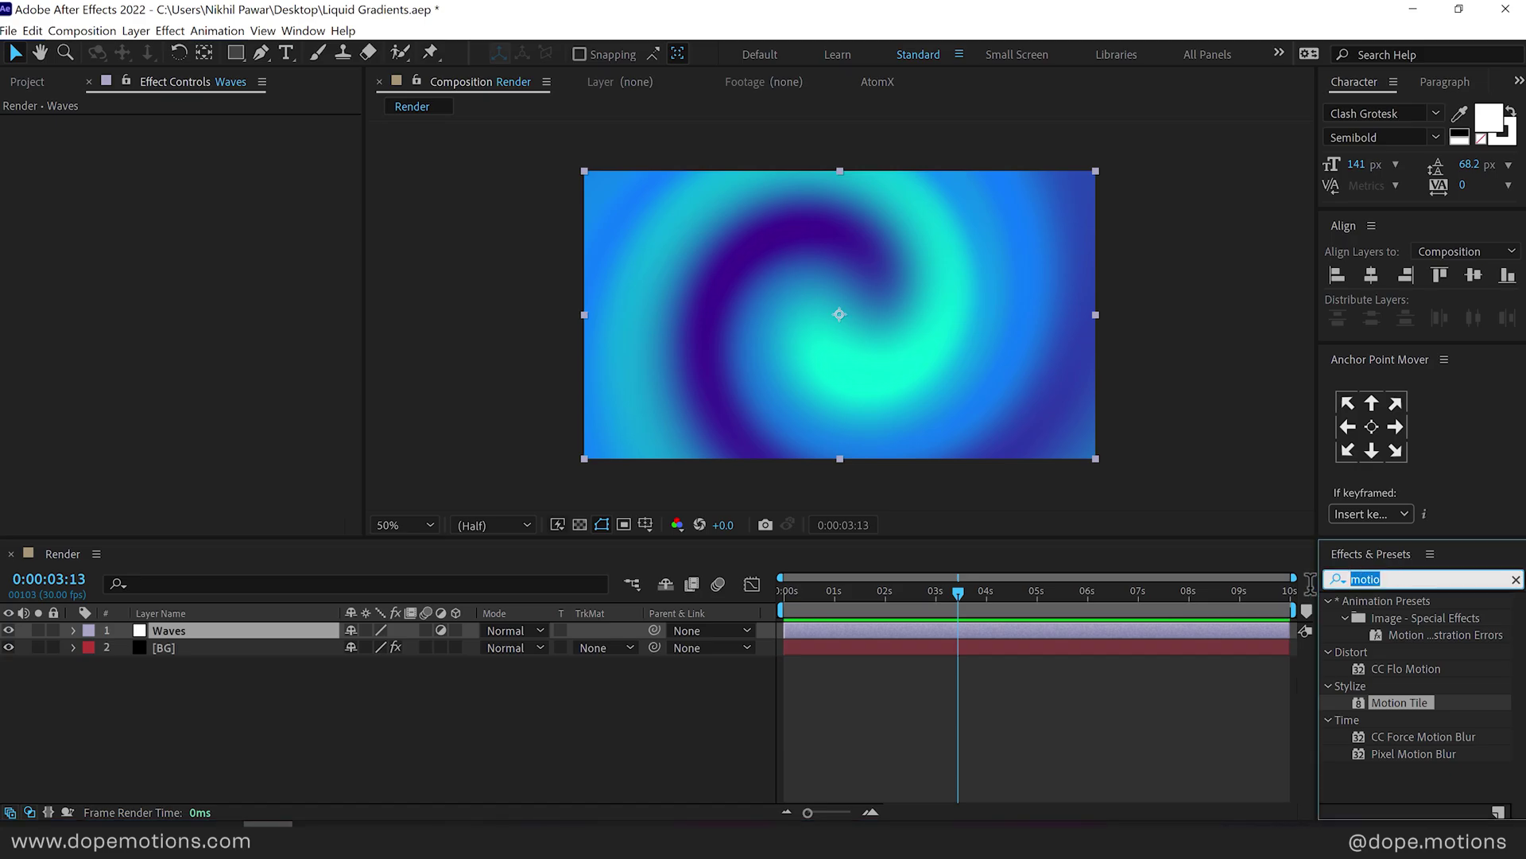
# Step: Apply Wave Warp to Waves with Circle wave type and Wave Height 500
pyautogui.write('wave w')
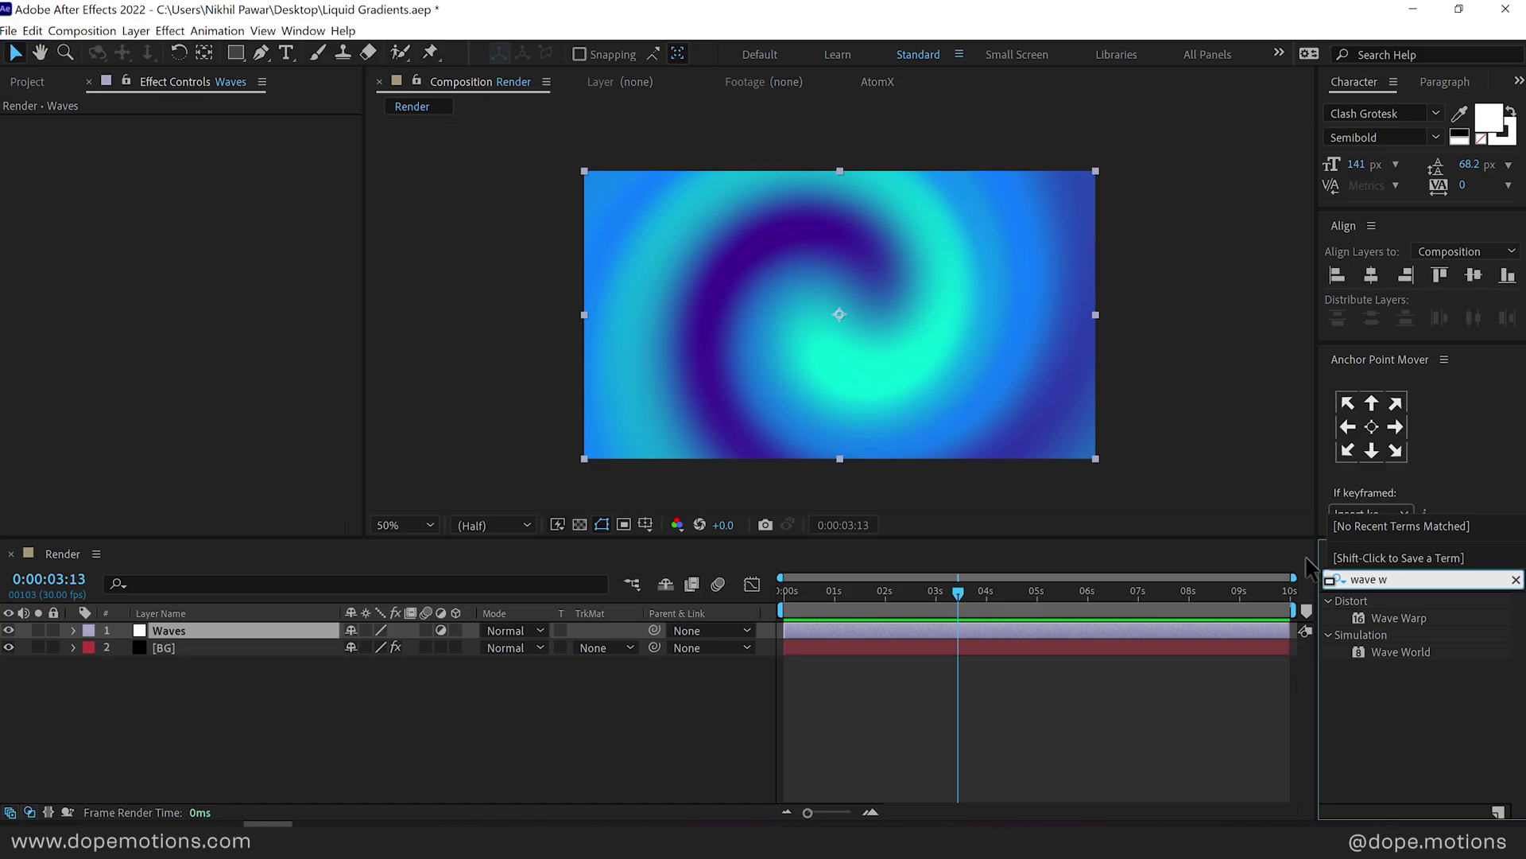
pyautogui.doubleClick(1387, 618)
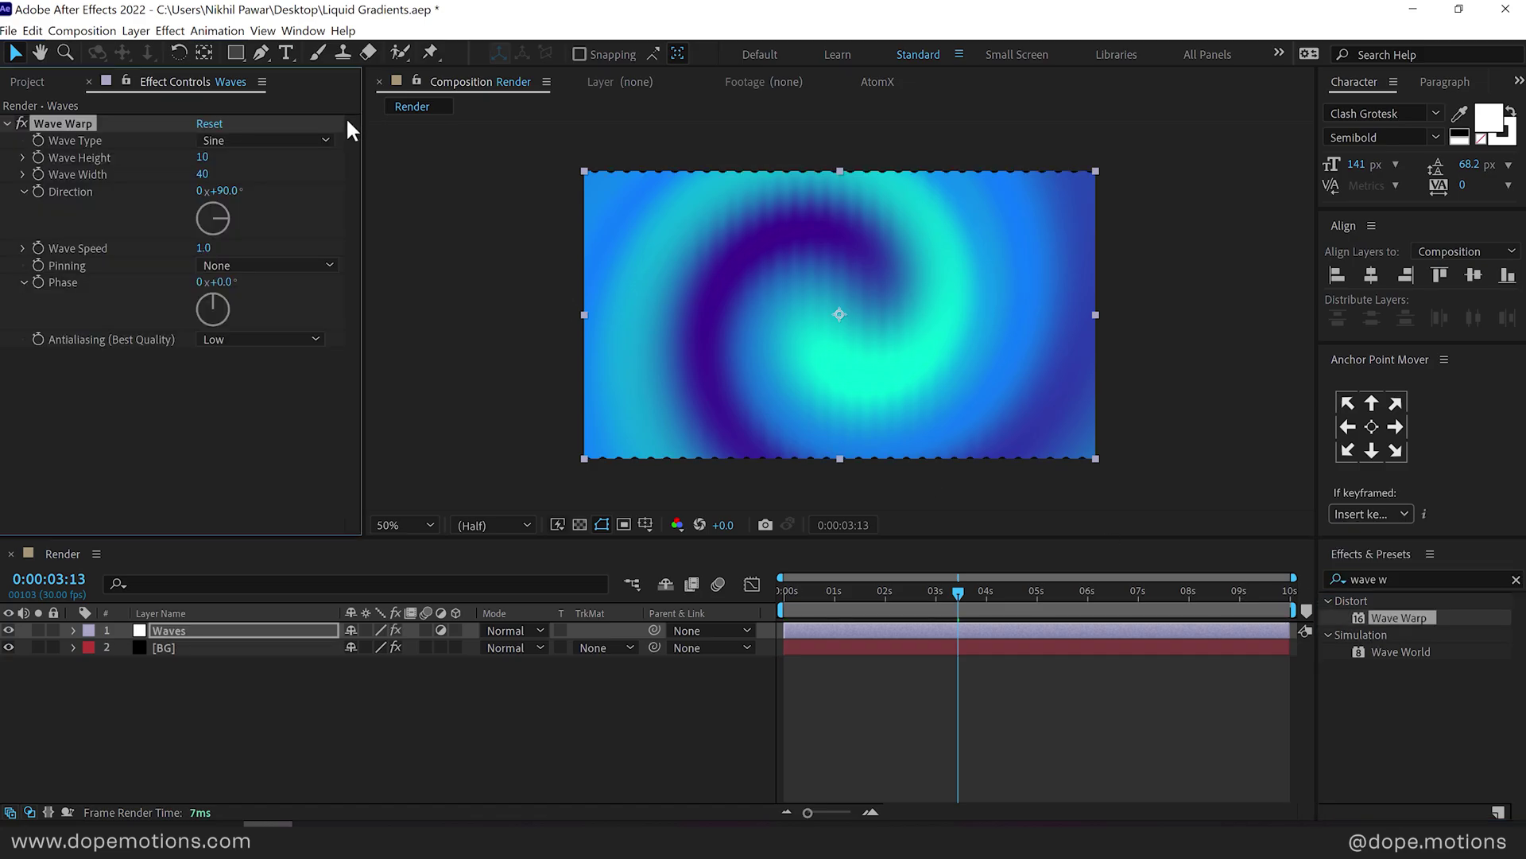
pyautogui.click(240, 140)
pyautogui.click(247, 228)
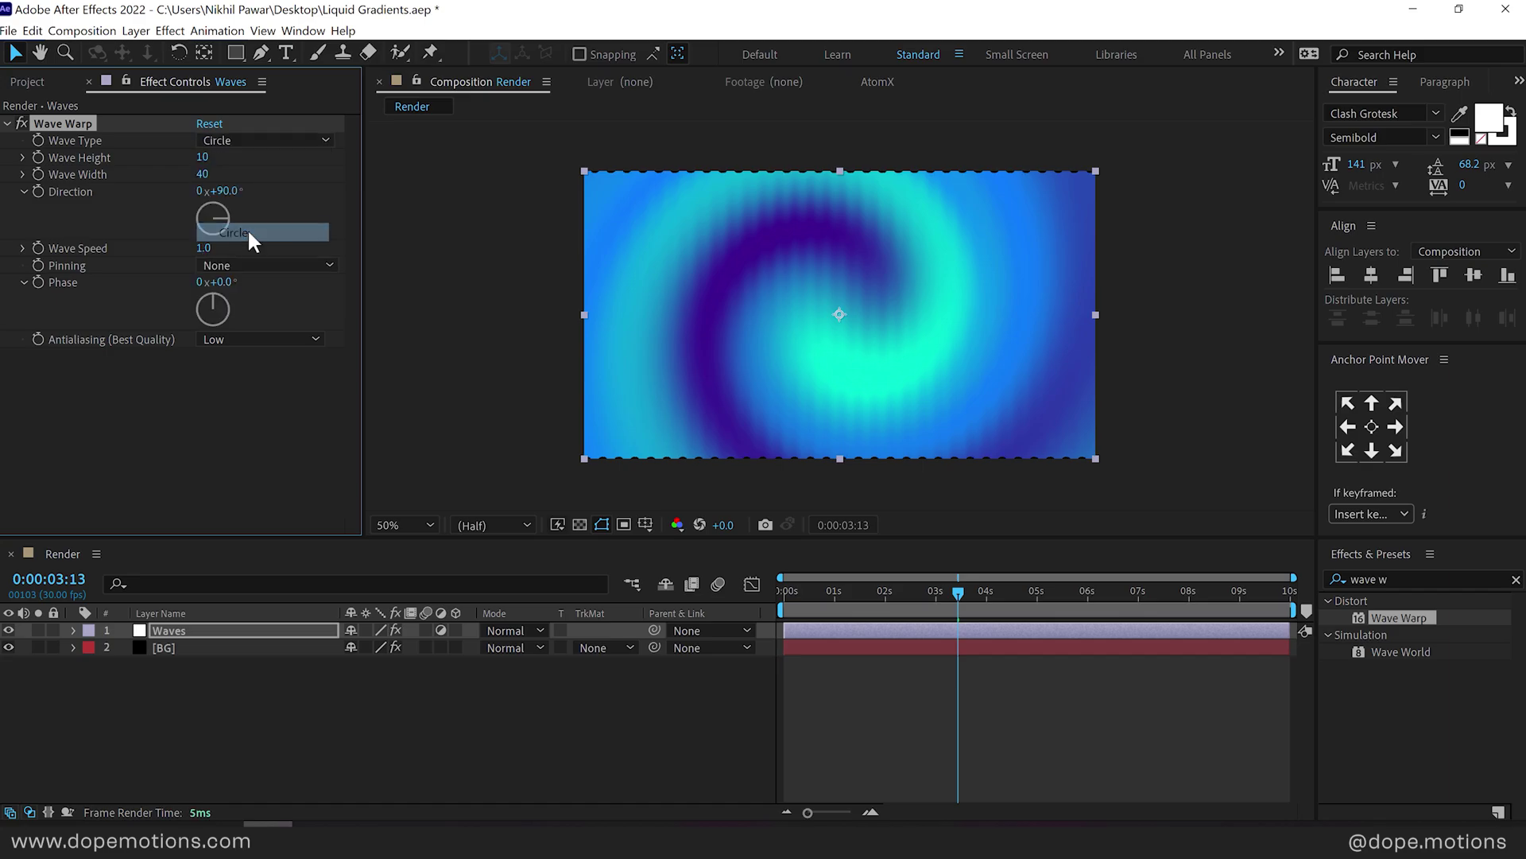
pyautogui.click(201, 157)
pyautogui.write('500')
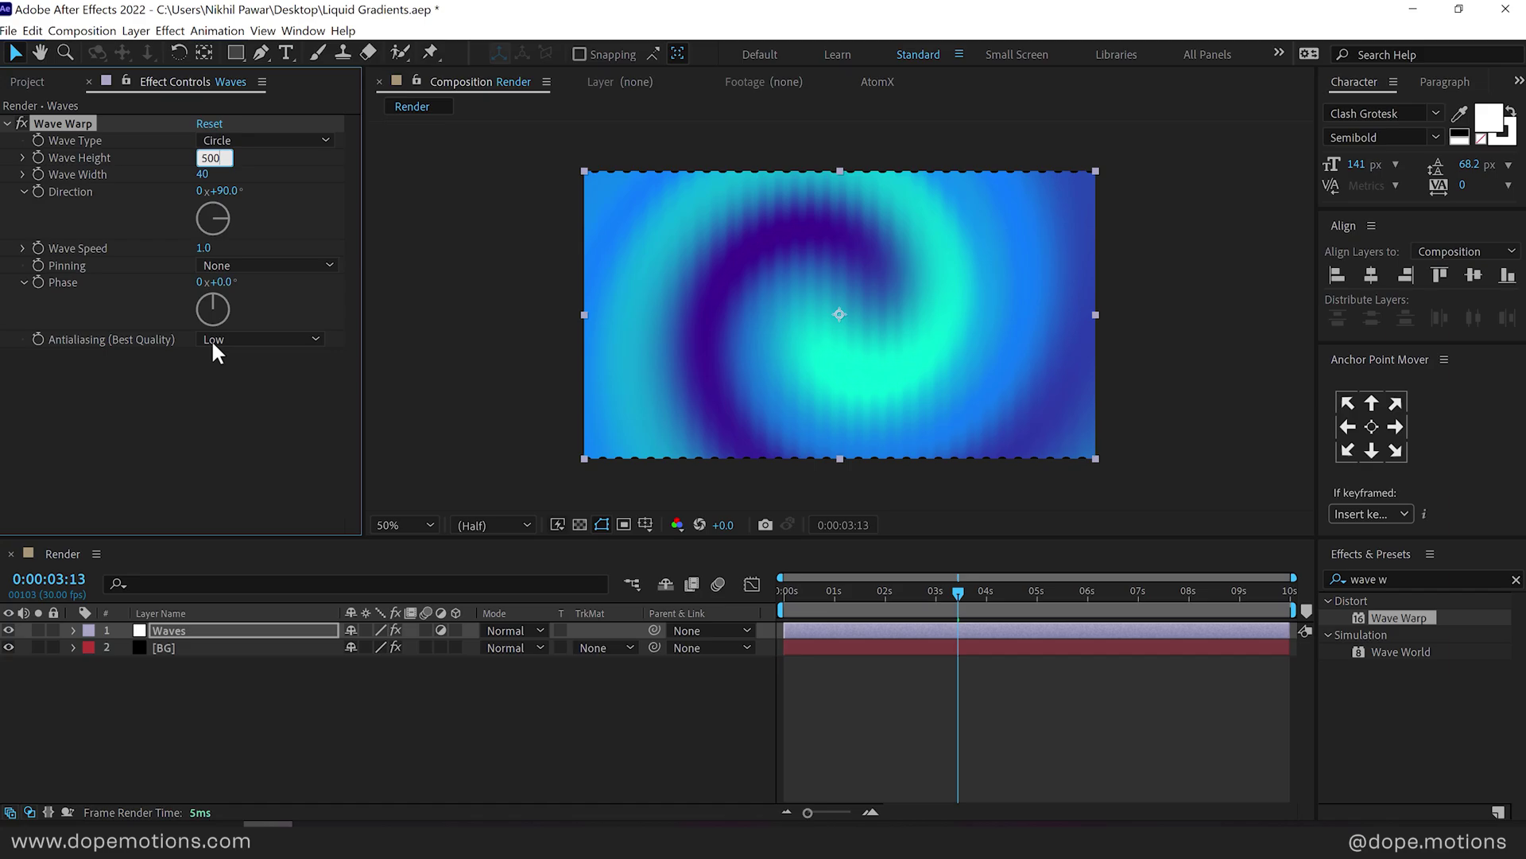
pyautogui.click(240, 455)
# Step: Keyframe Wave Width at 460 on frame 0 and set Wave Speed to 0.2
pyautogui.press('Home')
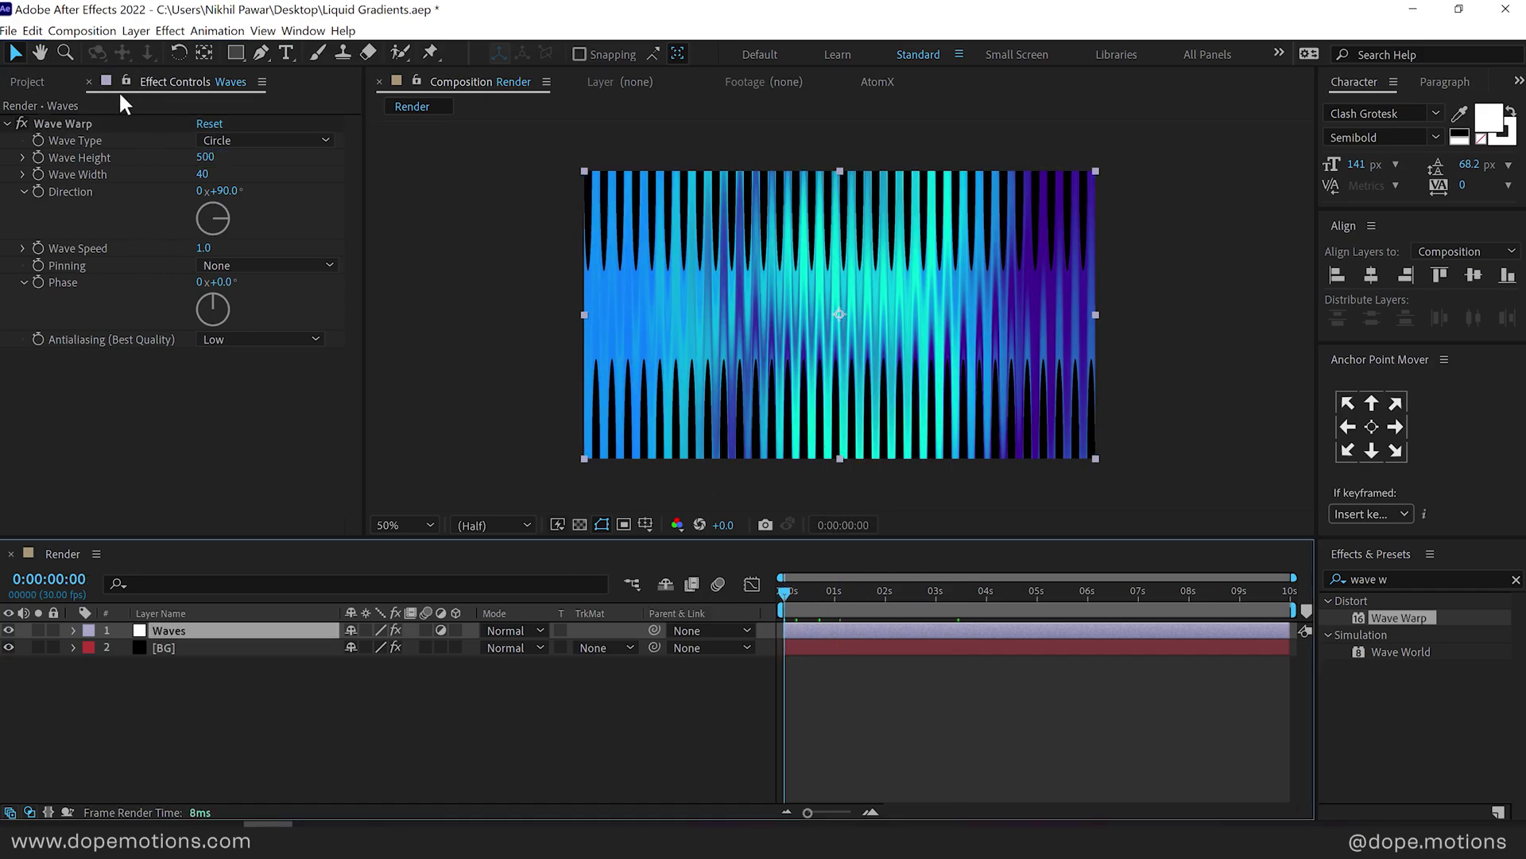
pyautogui.click(37, 174)
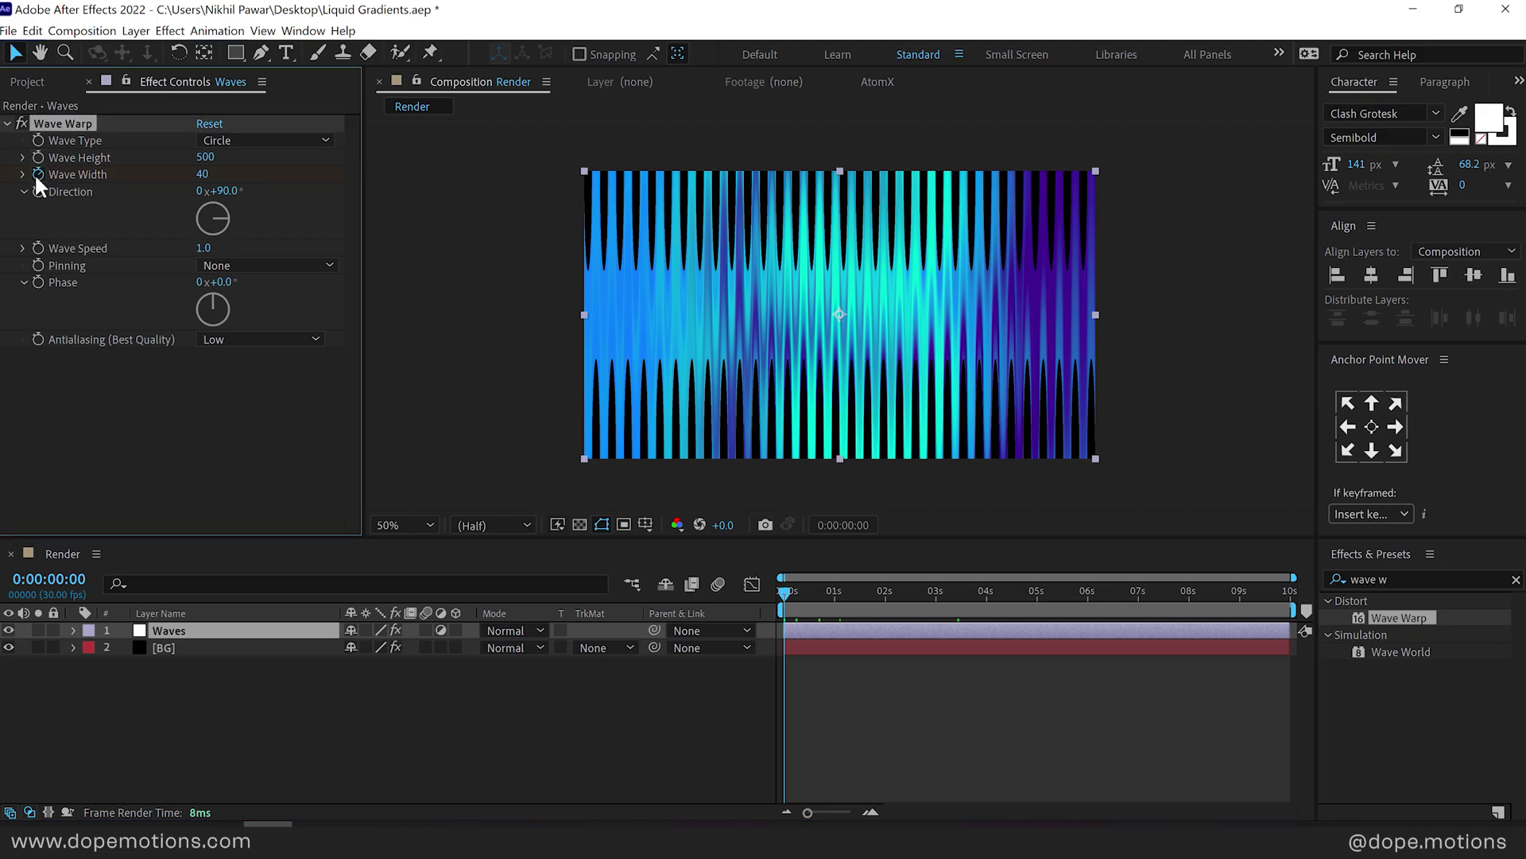
pyautogui.click(203, 174)
pyautogui.write('40')
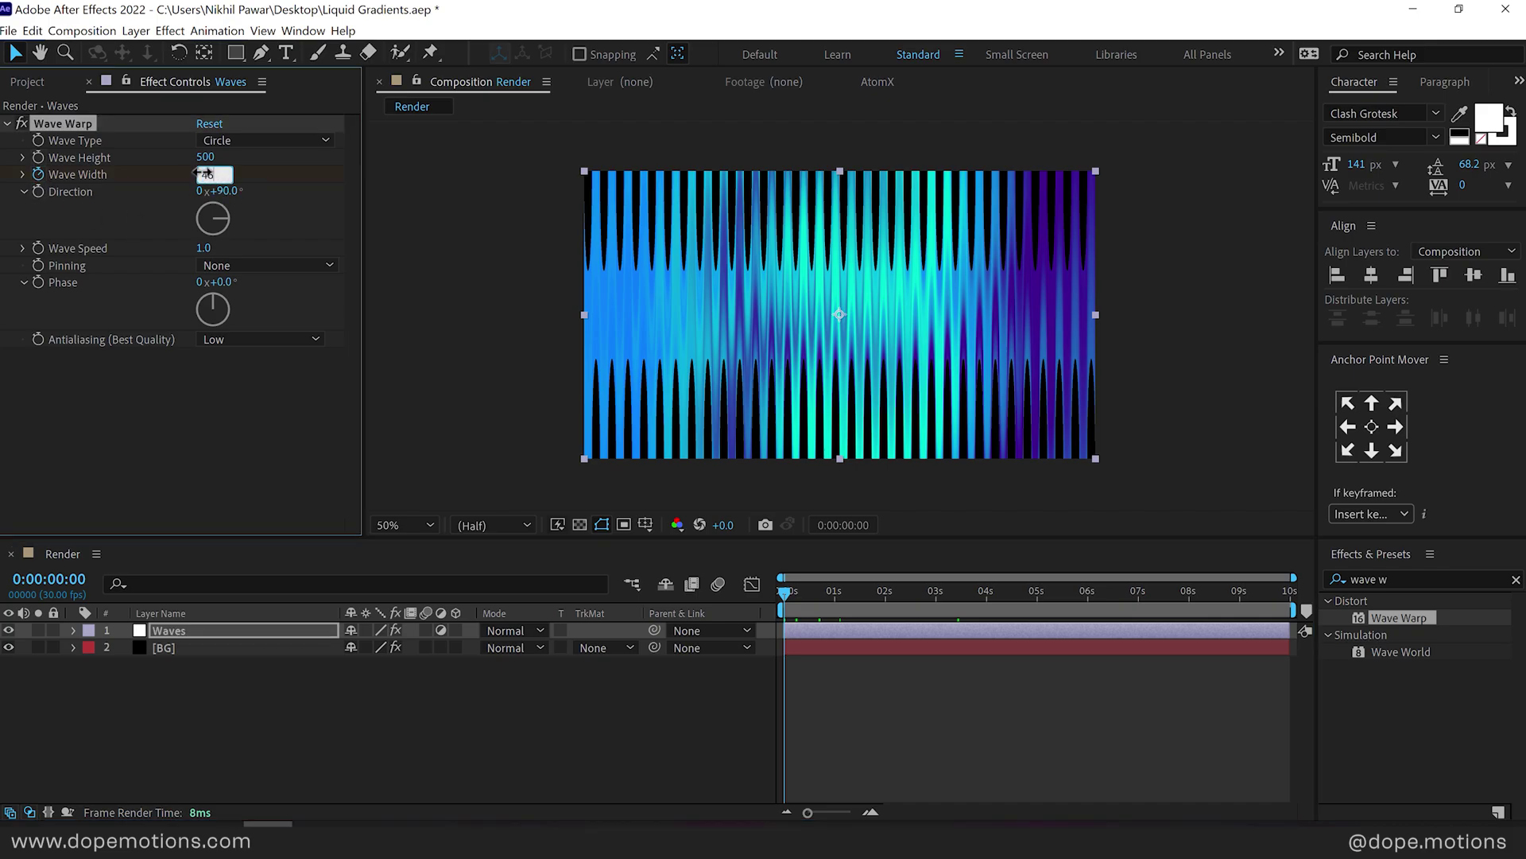
pyautogui.press('Return')
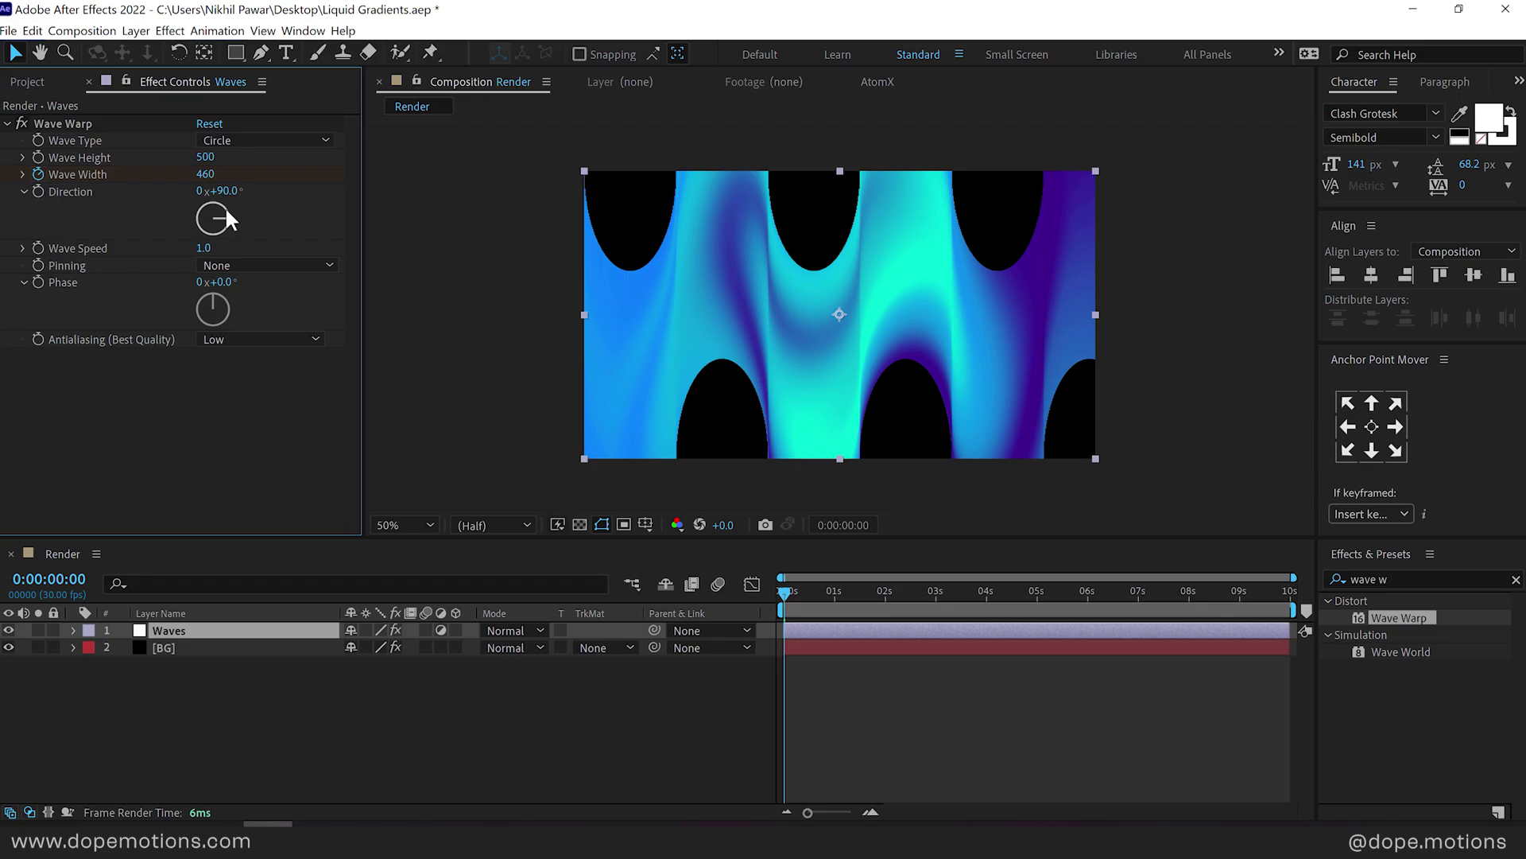
pyautogui.click(206, 247)
pyautogui.write('0.2')
pyautogui.press('Return')
# Step: Set Wave Width to 660 at the last frame of the composition
pyautogui.moveTo(858, 589); pyautogui.dragTo(1333, 589)
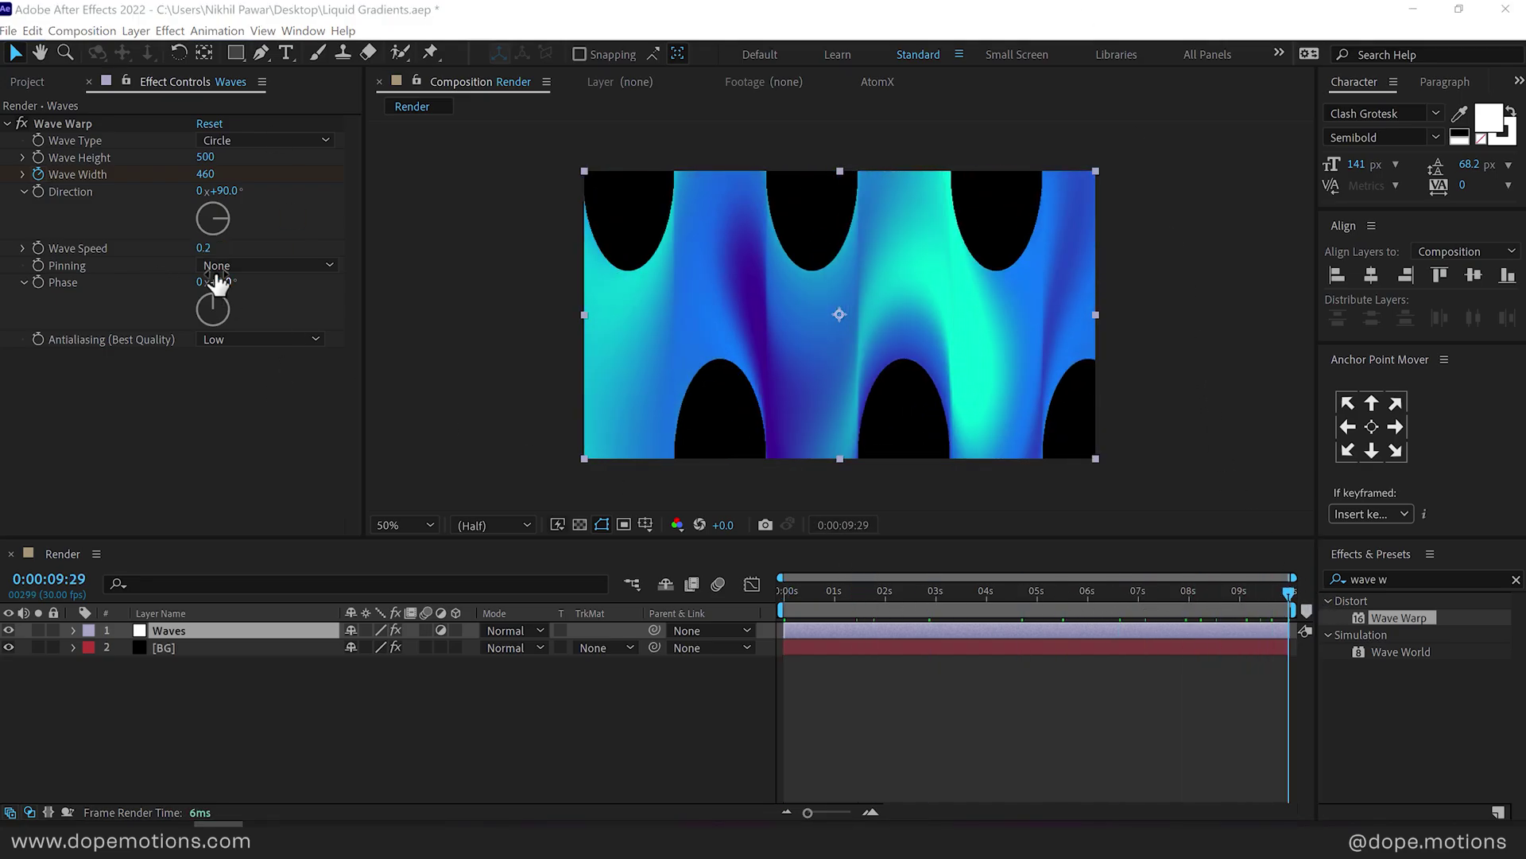
pyautogui.click(208, 174)
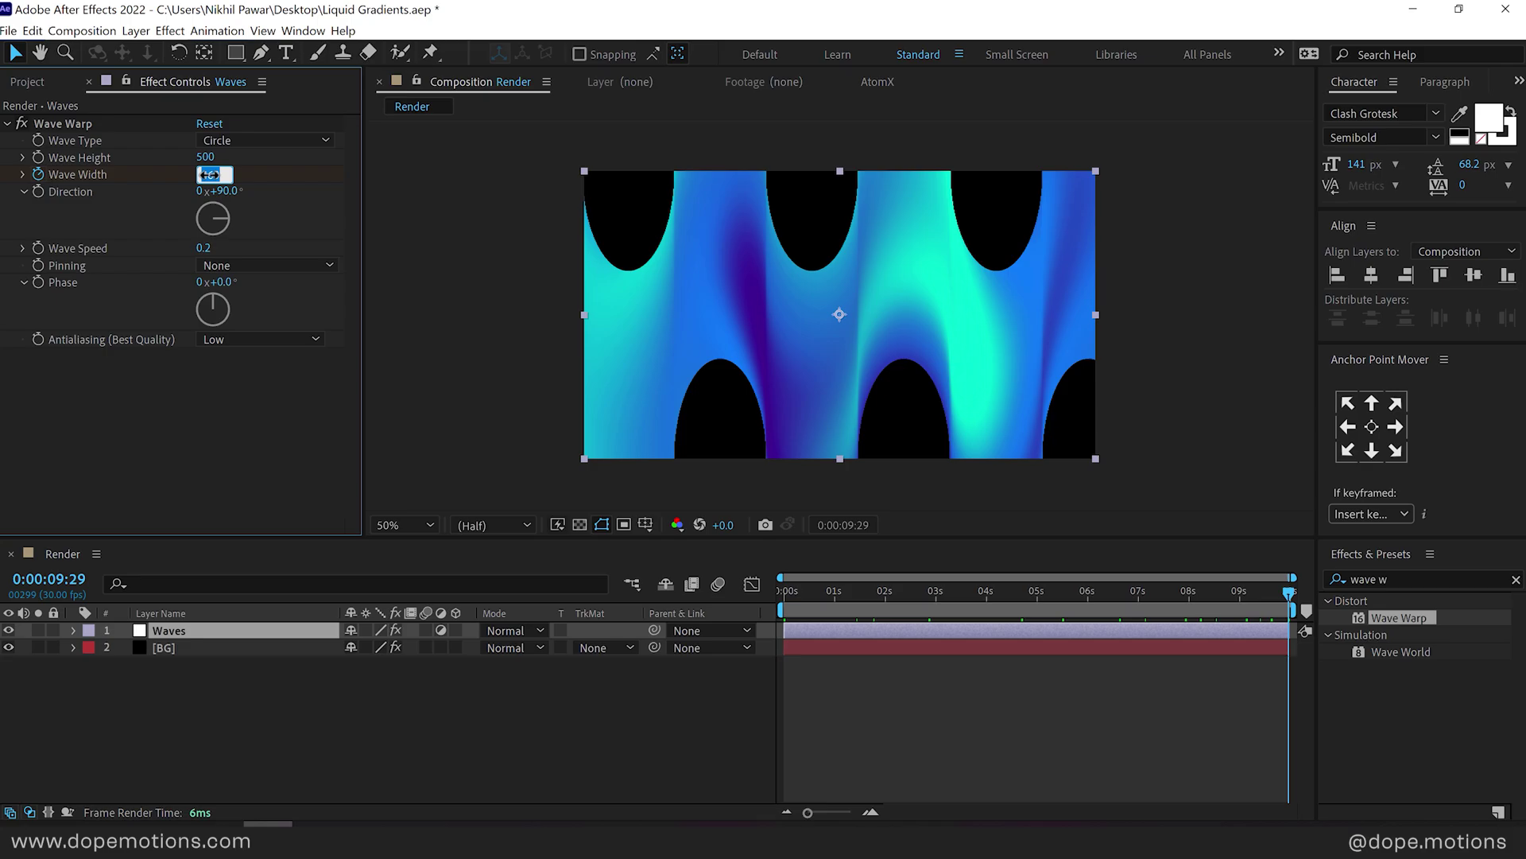
pyautogui.write('660')
pyautogui.press('Return')
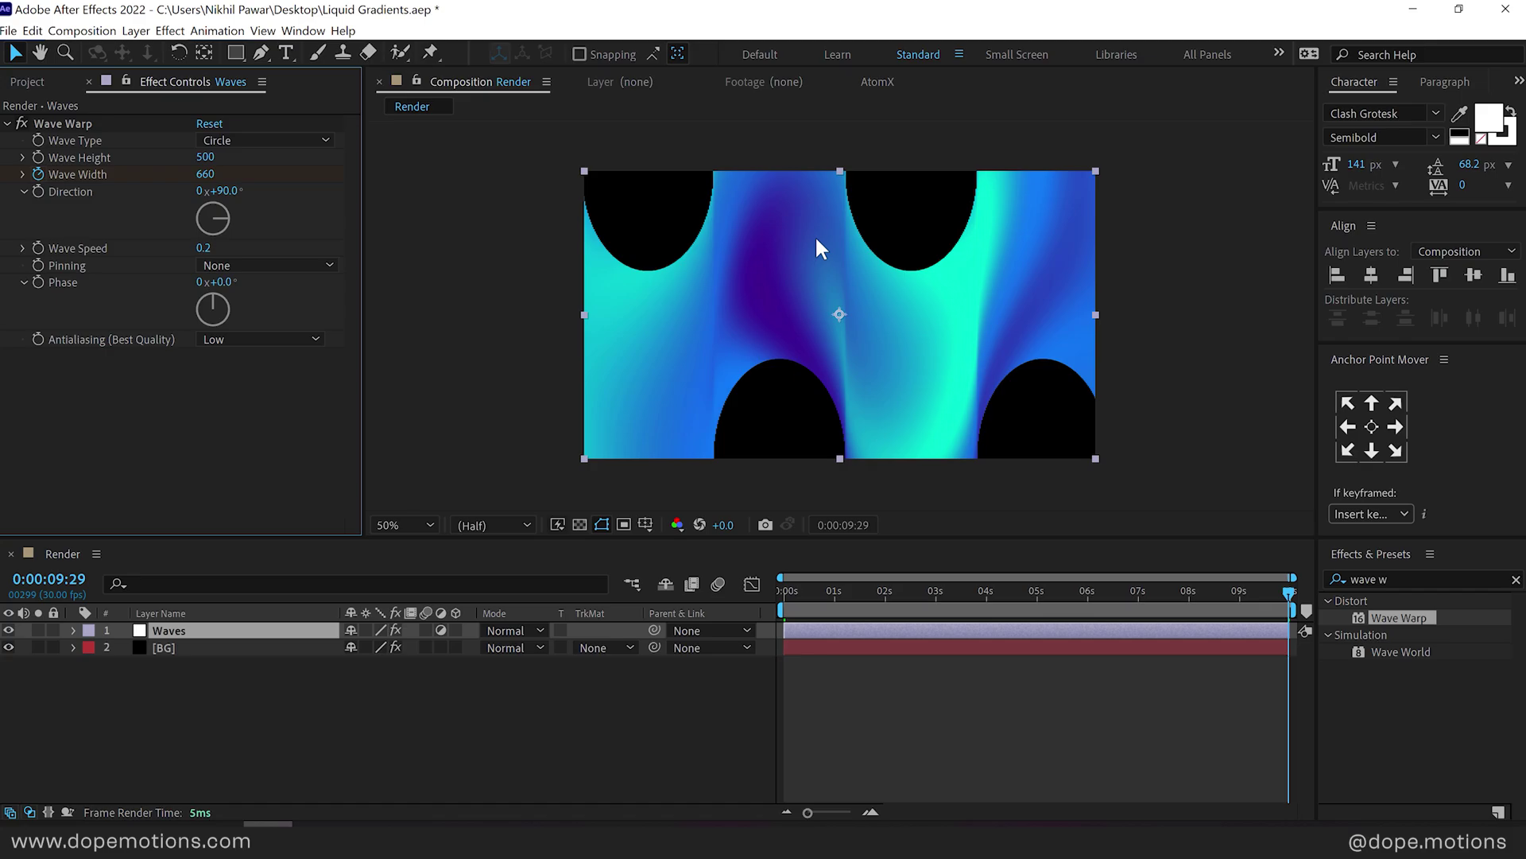
# Step: Copy BG's Motion Tile onto Waves above Wave Warp and rotate wave direction toward 45°
pyautogui.click(183, 647)
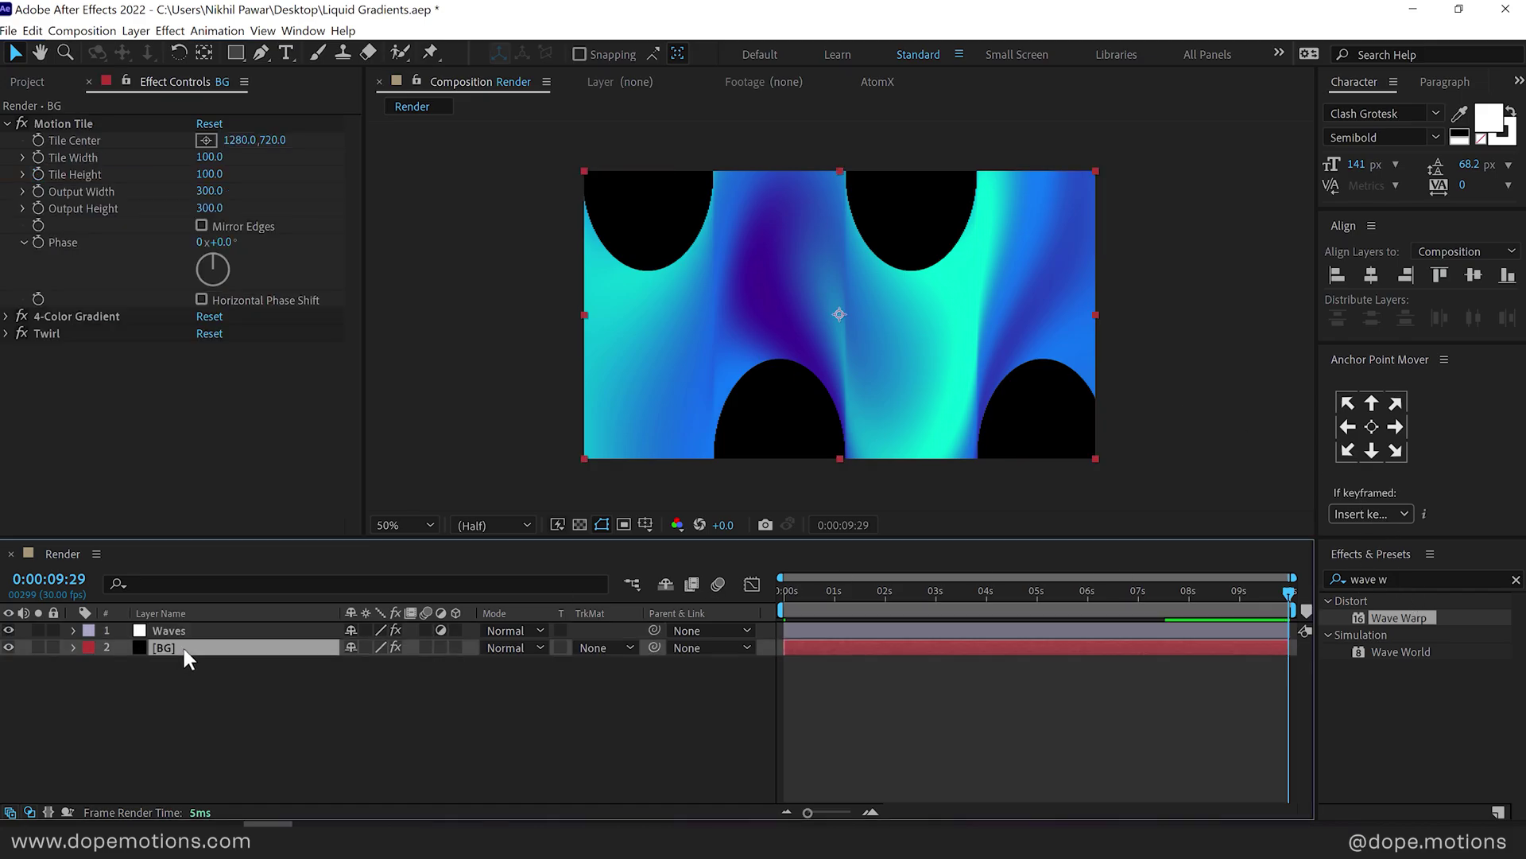
pyautogui.click(75, 121)
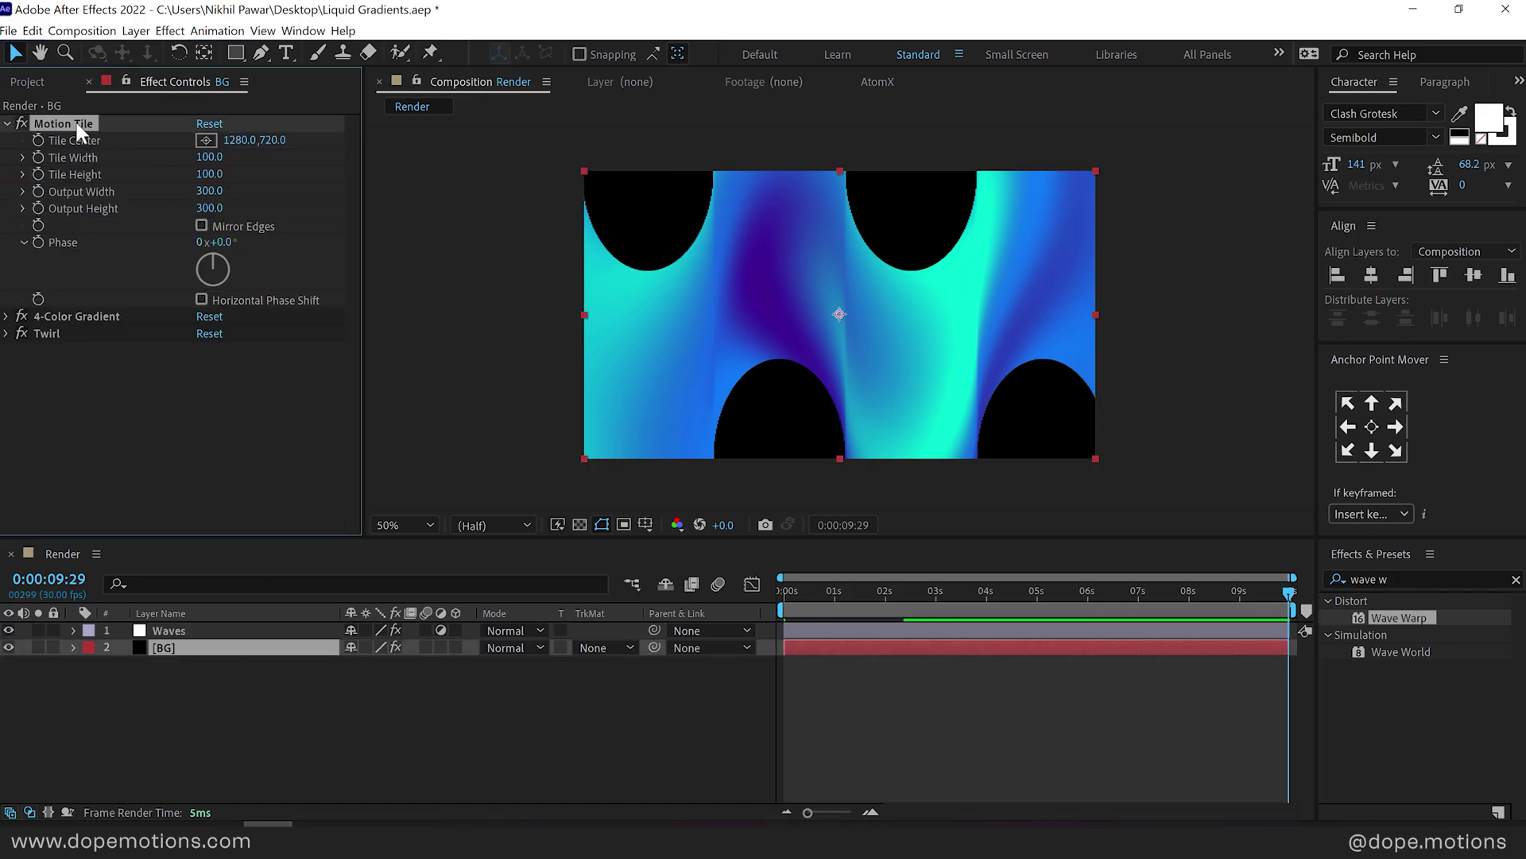
pyautogui.click(170, 629)
pyautogui.hotkey('ctrl', 'v')
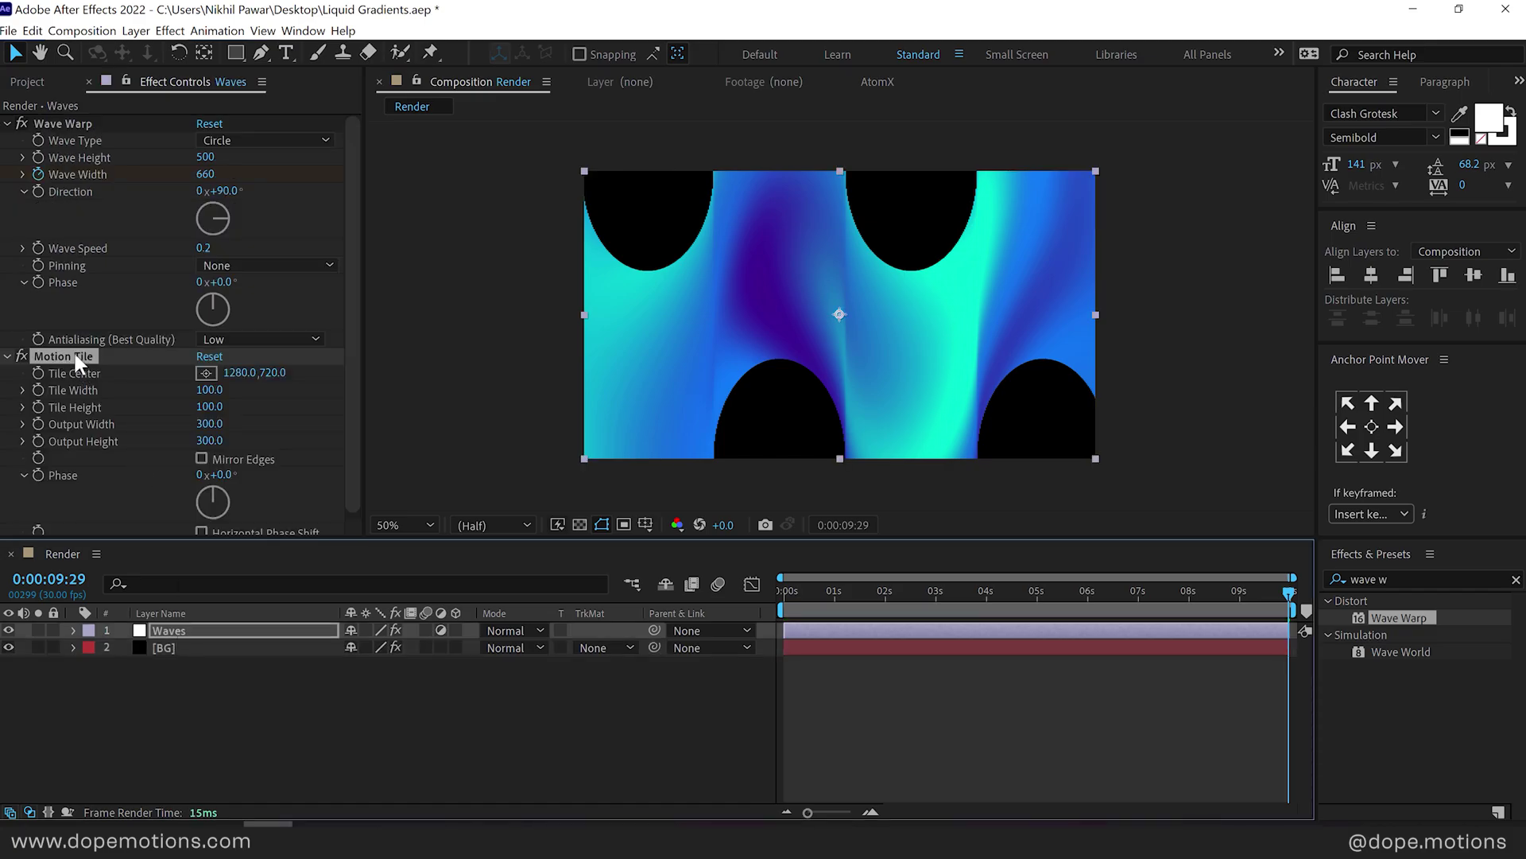
pyautogui.moveTo(73, 353); pyautogui.dragTo(98, 119)
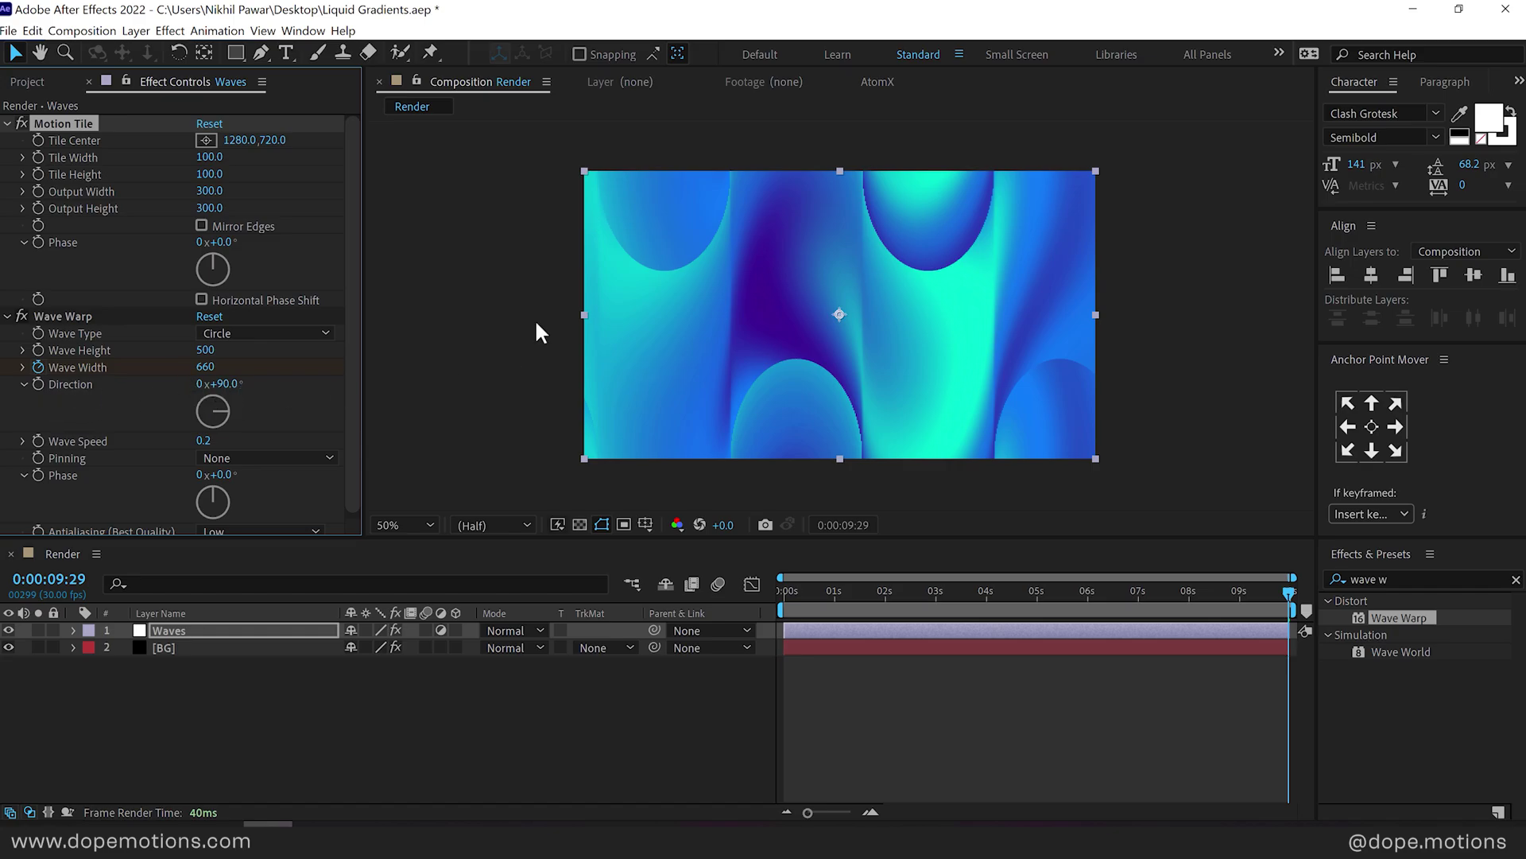
pyautogui.moveTo(230, 383); pyautogui.dragTo(292, 384)
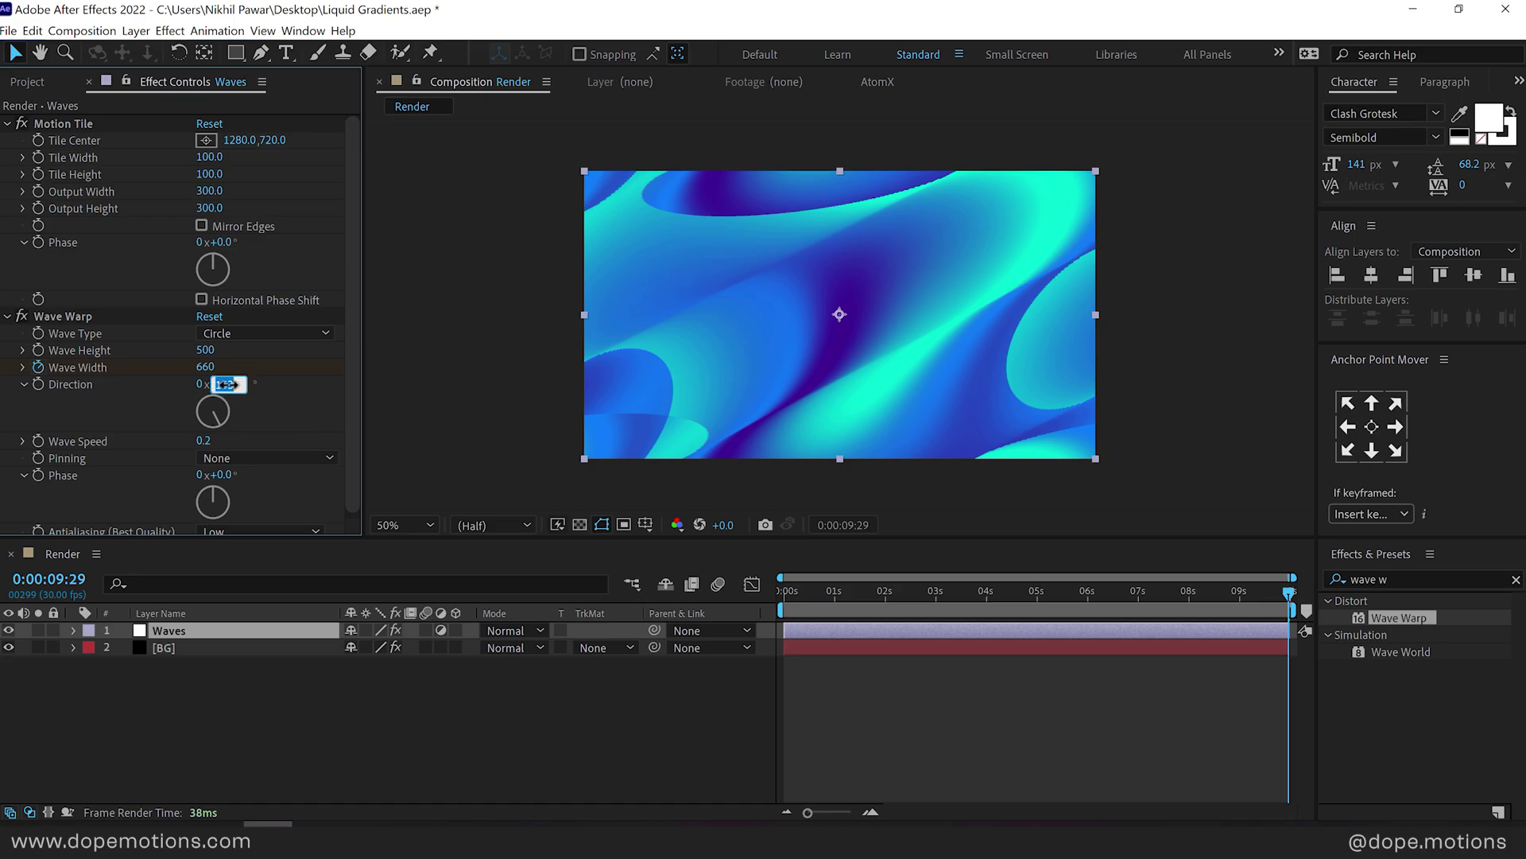
pyautogui.click(277, 456)
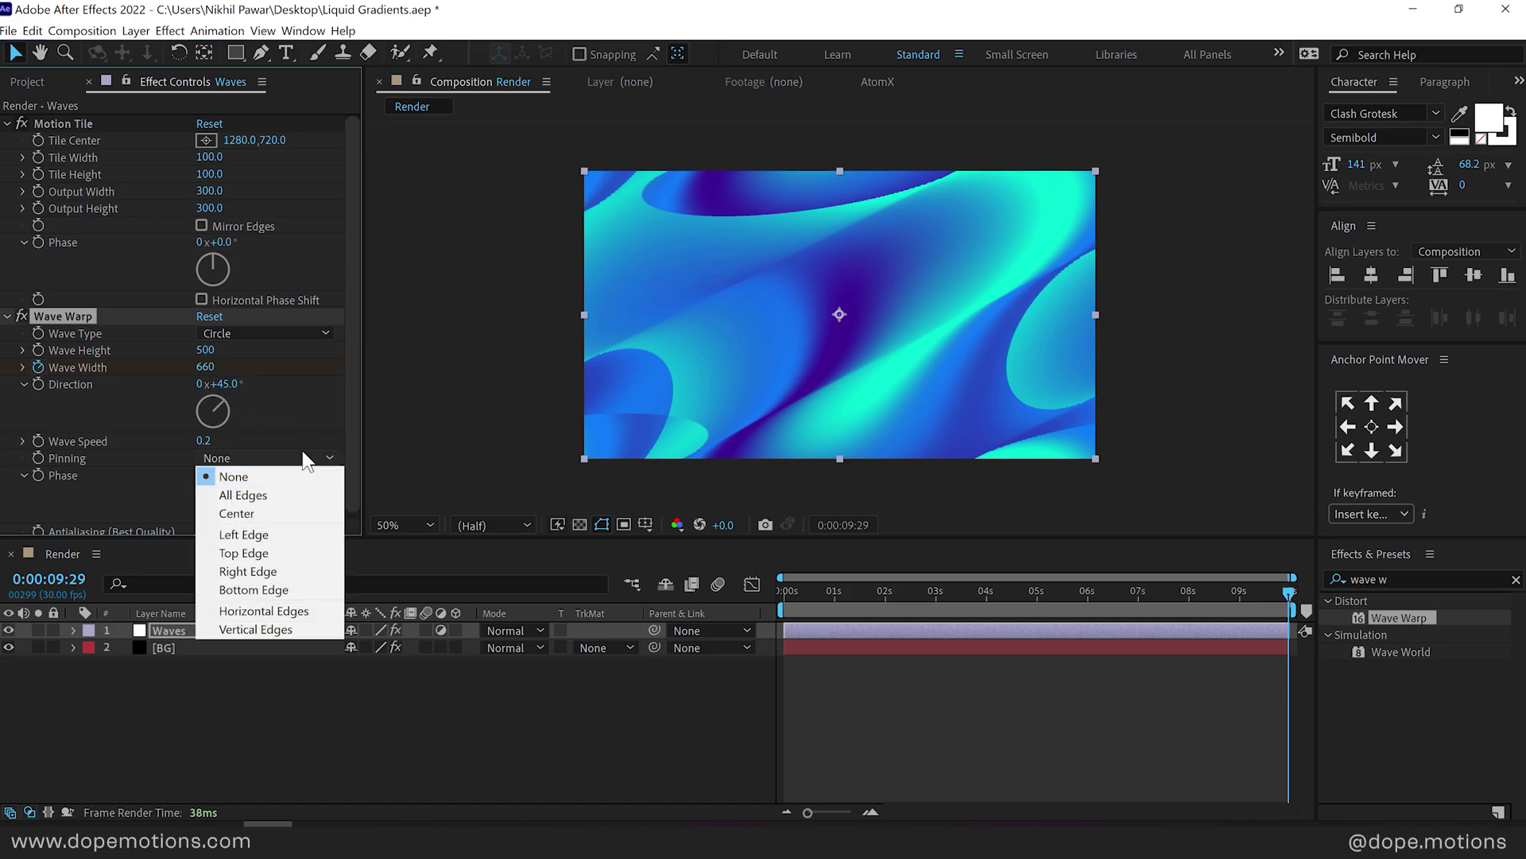
pyautogui.click(305, 463)
pyautogui.moveTo(893, 585); pyautogui.dragTo(1021, 592)
pyautogui.moveTo(203, 351); pyautogui.dragTo(48, 371)
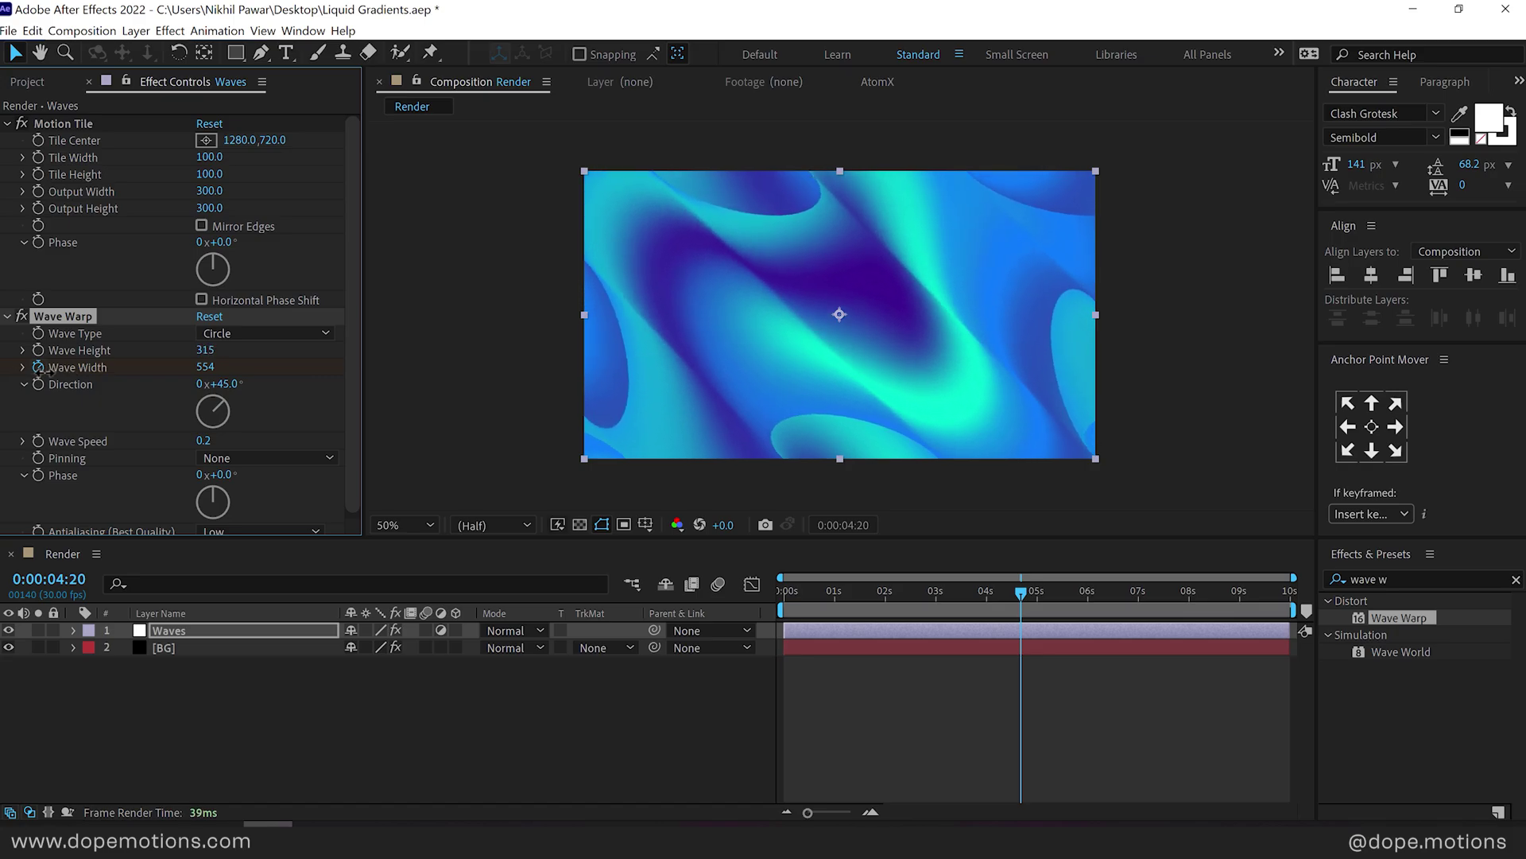
pyautogui.hotkey('ctrl', 'z')
pyautogui.moveTo(812, 590); pyautogui.dragTo(850, 605)
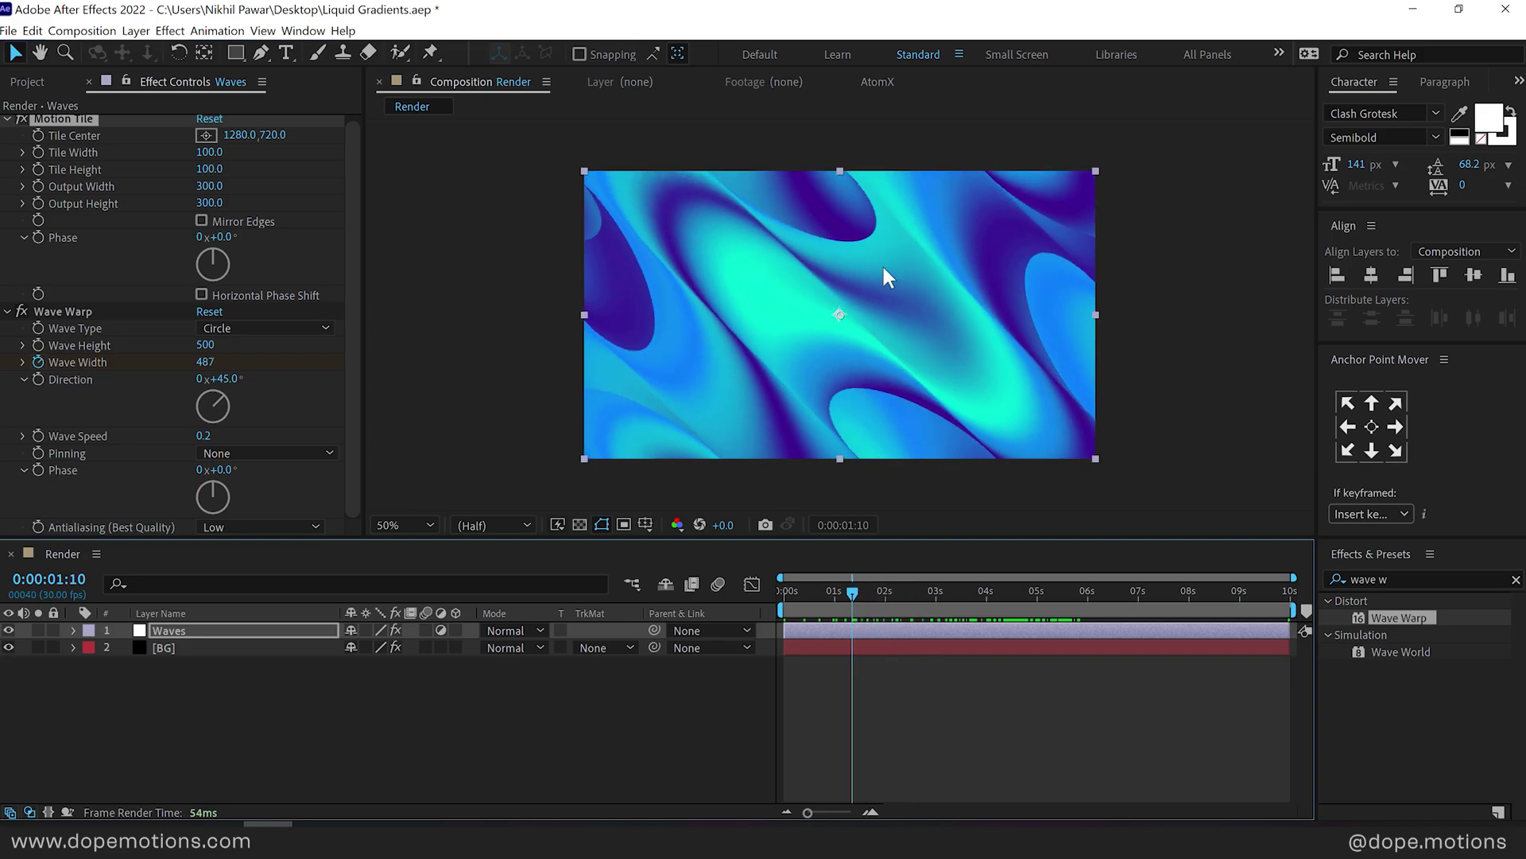
# Step: Enable Mirror Edges in the Waves layer's Motion Tile effect
pyautogui.scroll(2, 888, 277)
pyautogui.moveTo(770, 197); pyautogui.dragTo(920, 364)
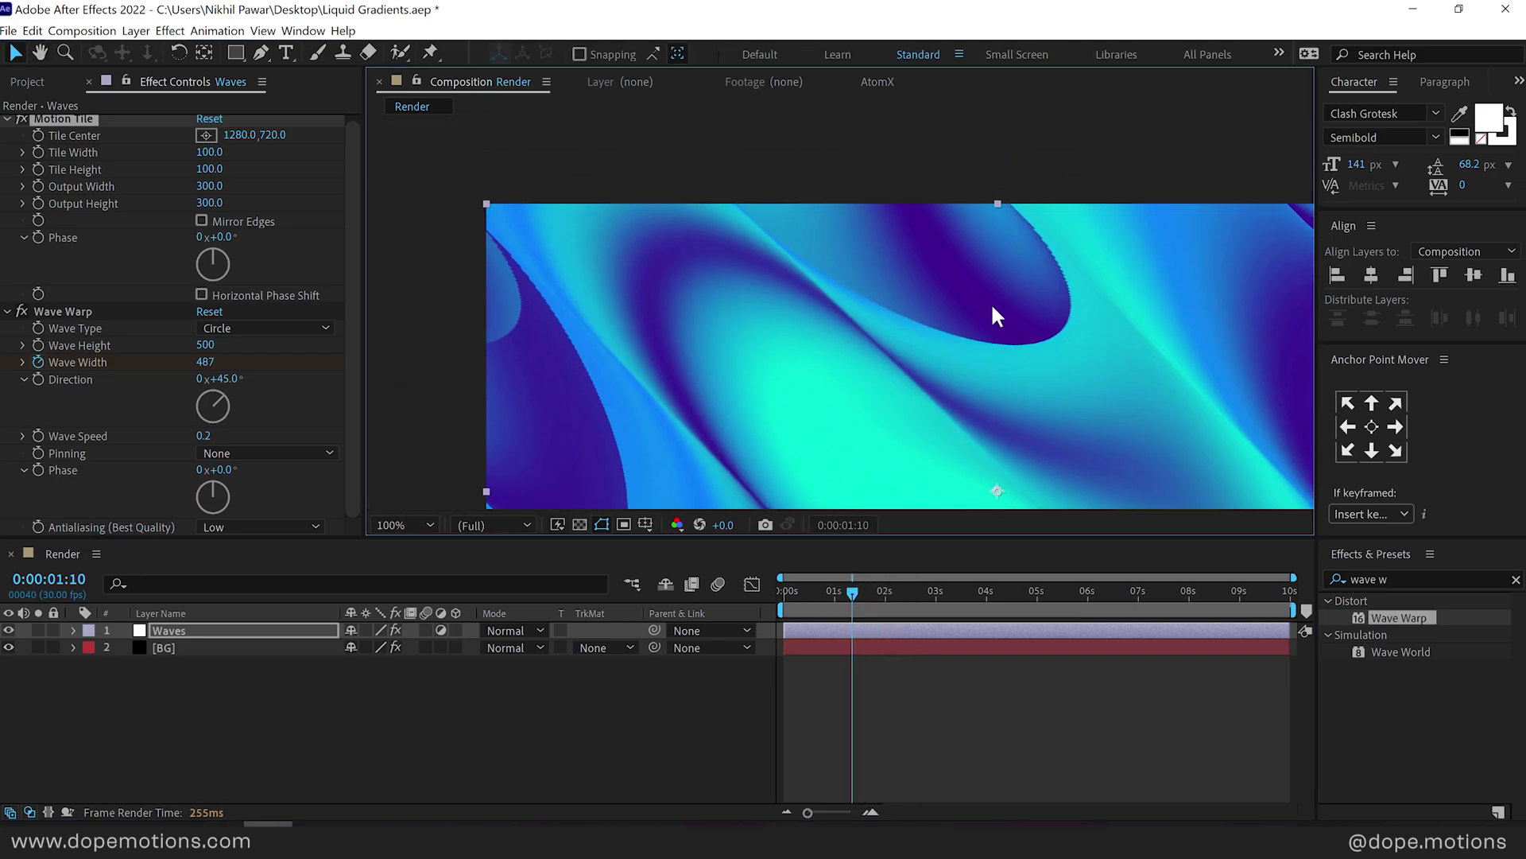
pyautogui.click(201, 222)
# Step: Enable Mirror Edges in the BG layer's Motion Tile too, then scrub the preview
pyautogui.click(163, 648)
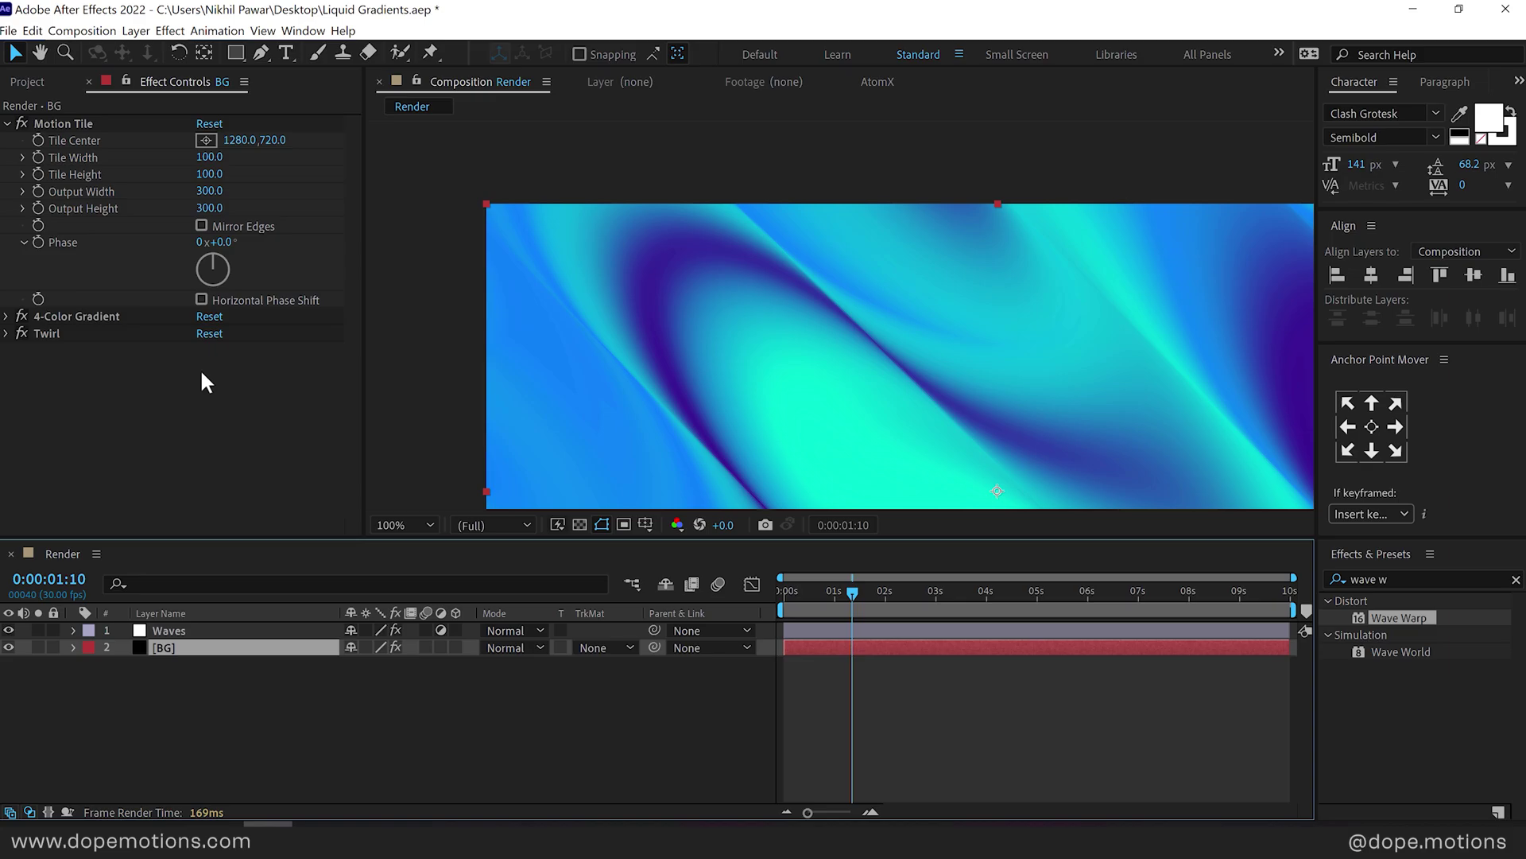
pyautogui.click(203, 225)
pyautogui.scroll(-2, 795, 390)
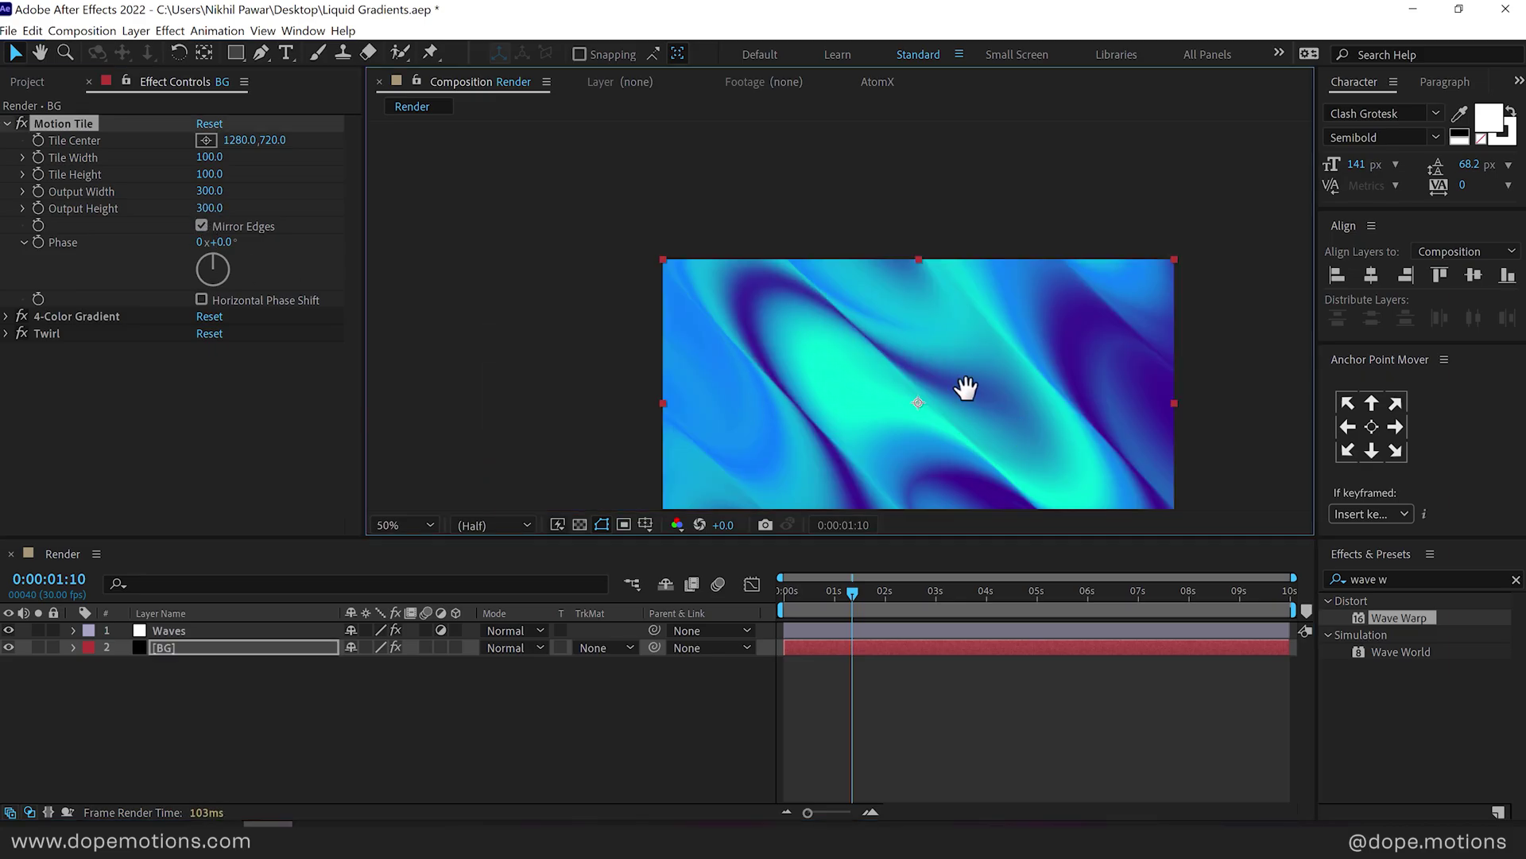
pyautogui.click(778, 625)
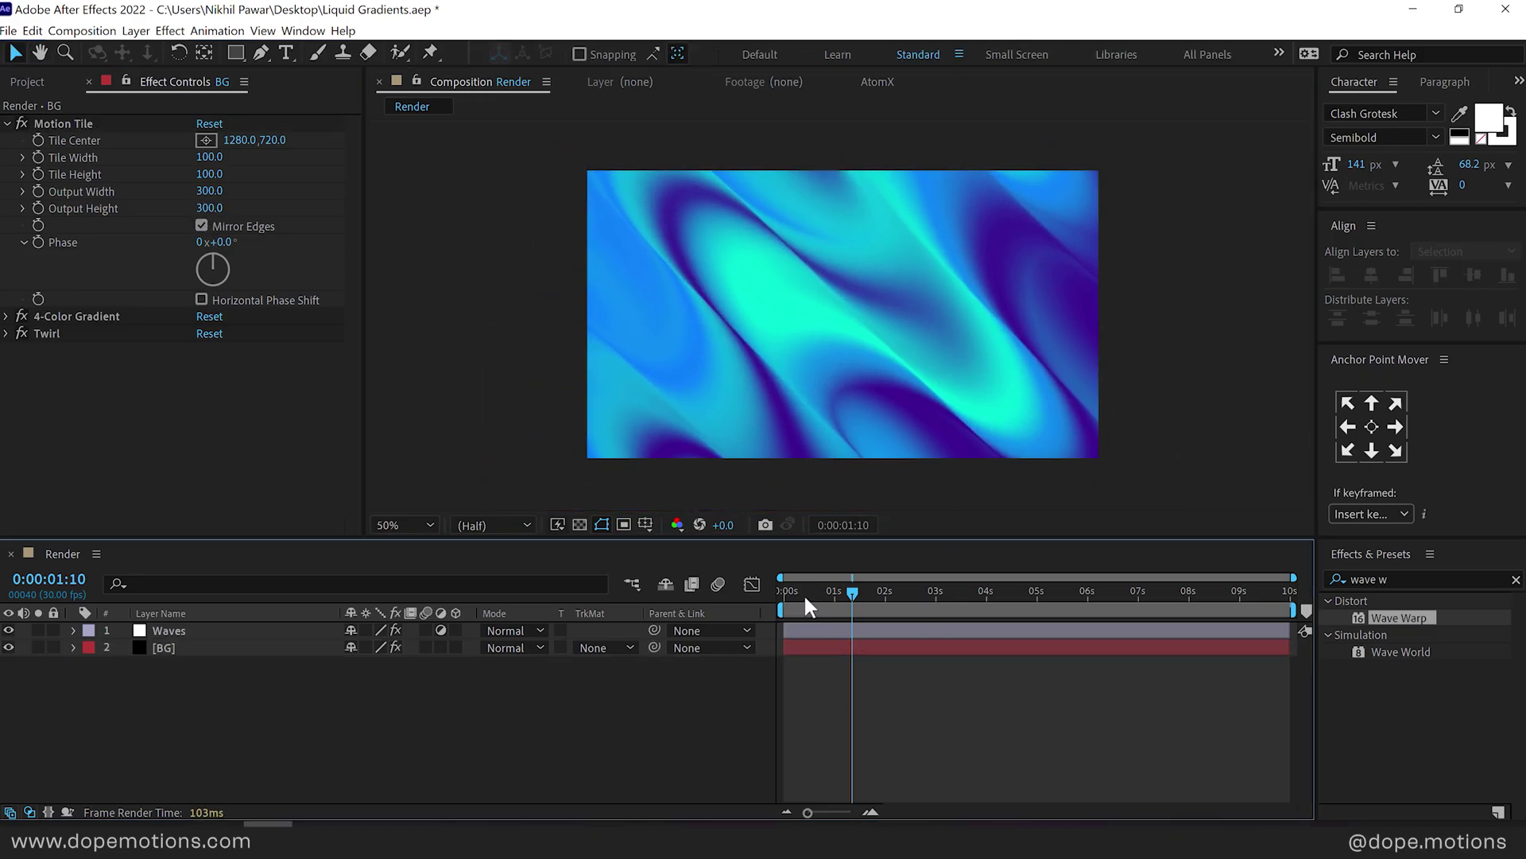
pyautogui.moveTo(804, 593); pyautogui.dragTo(1124, 550)
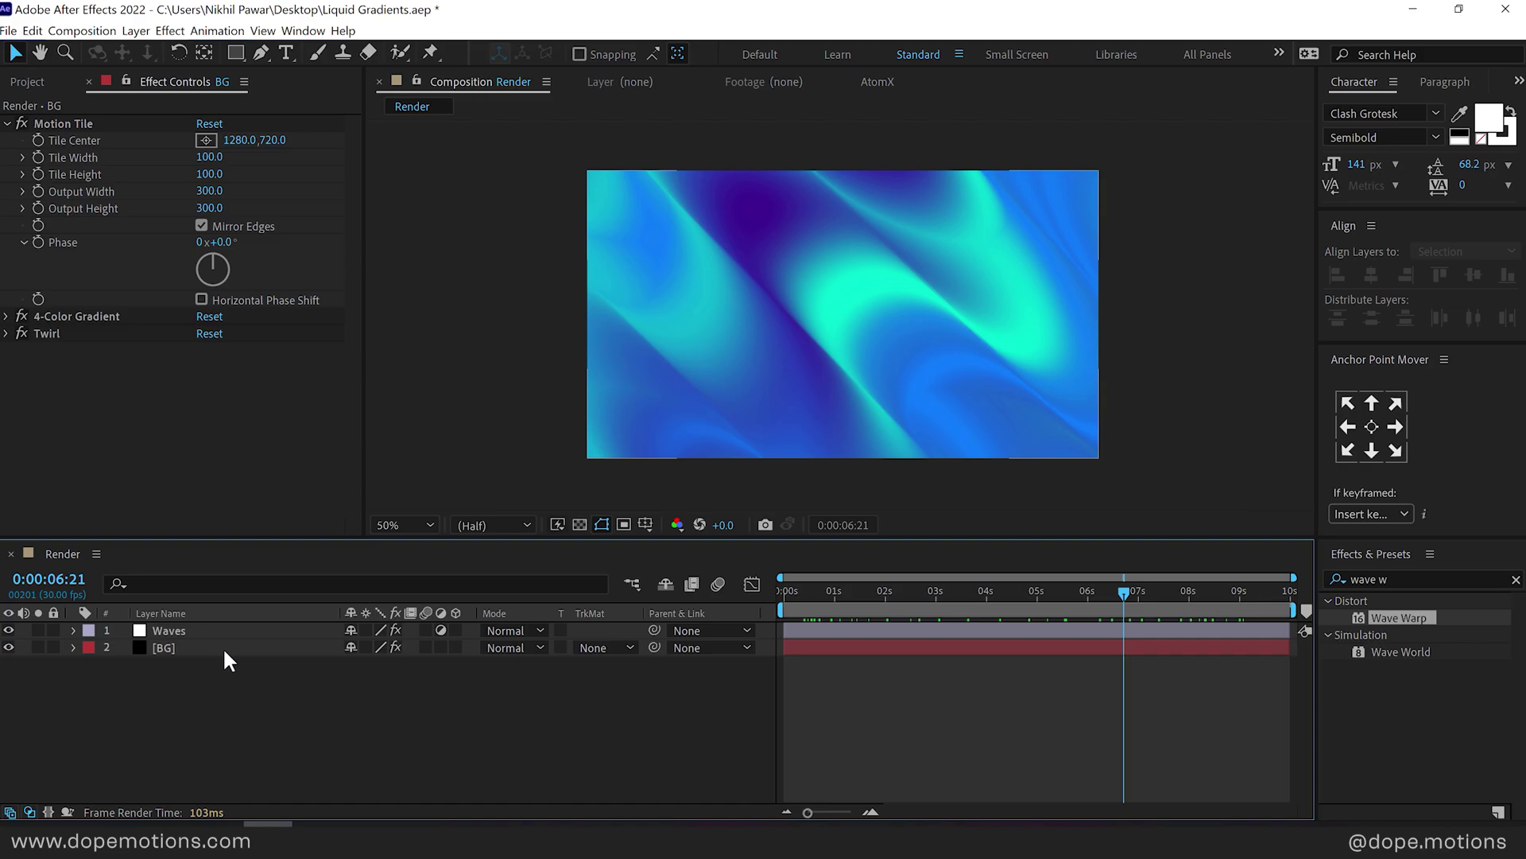
# Step: Apply the Noise effect to the Waves layer with Amount of Noise at 4%, then check the grain
pyautogui.click(194, 633)
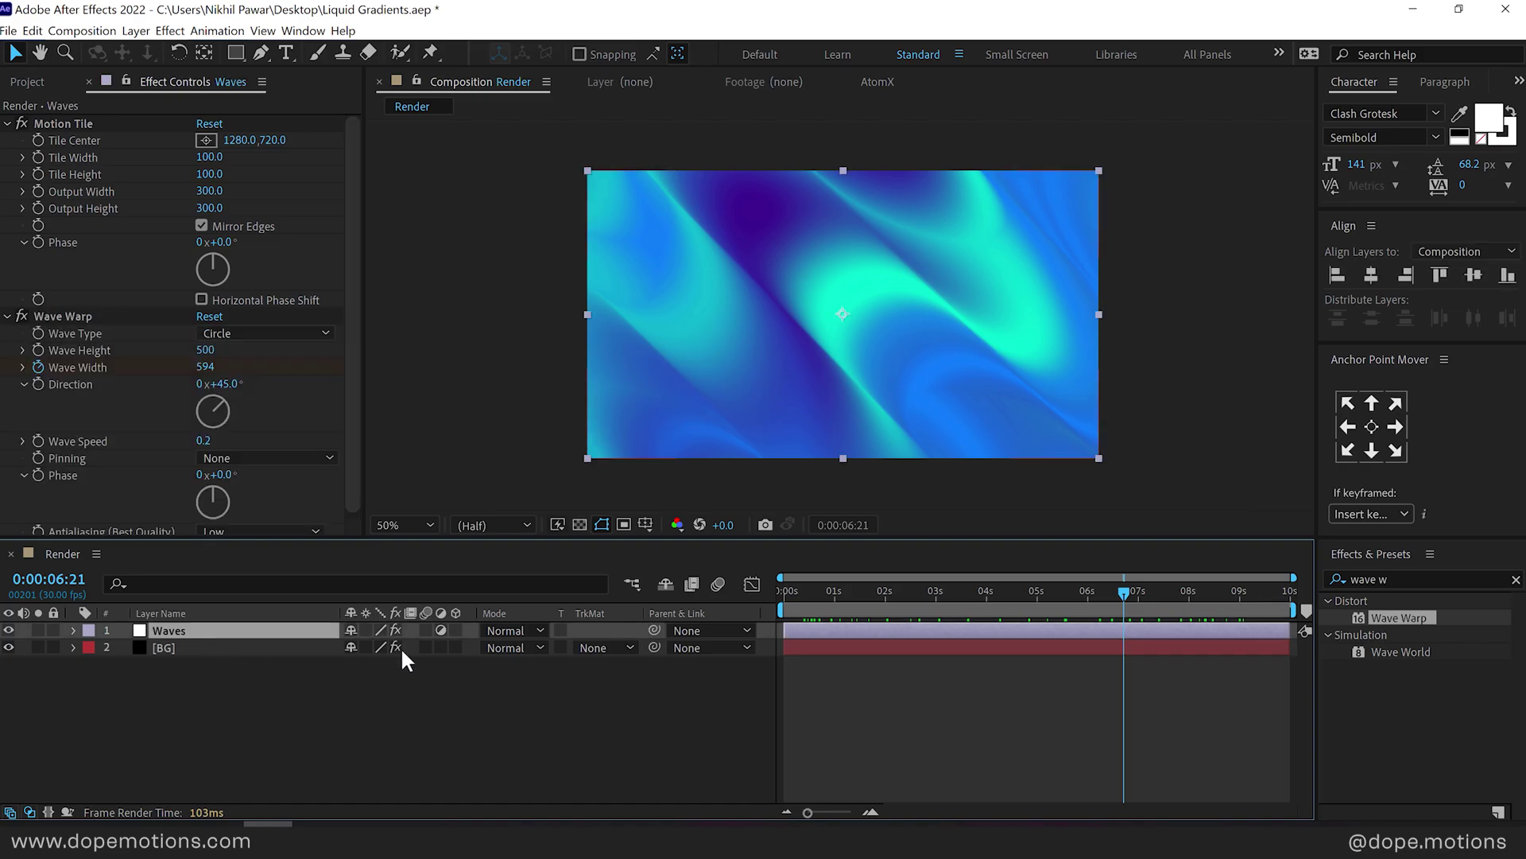
pyautogui.click(1419, 578)
pyautogui.write('noise')
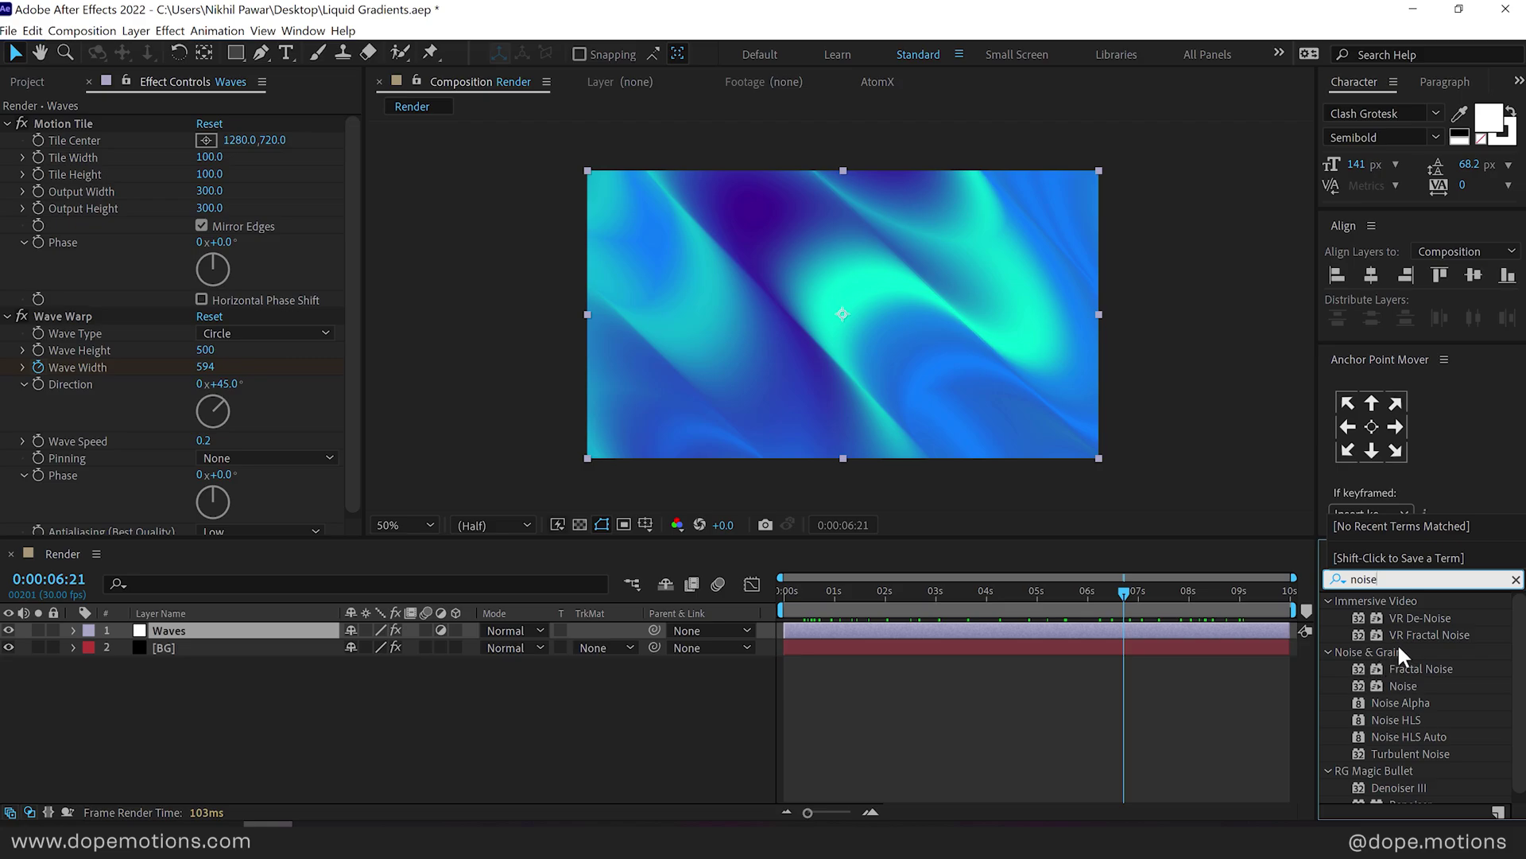
pyautogui.scroll(-1, 1399, 640)
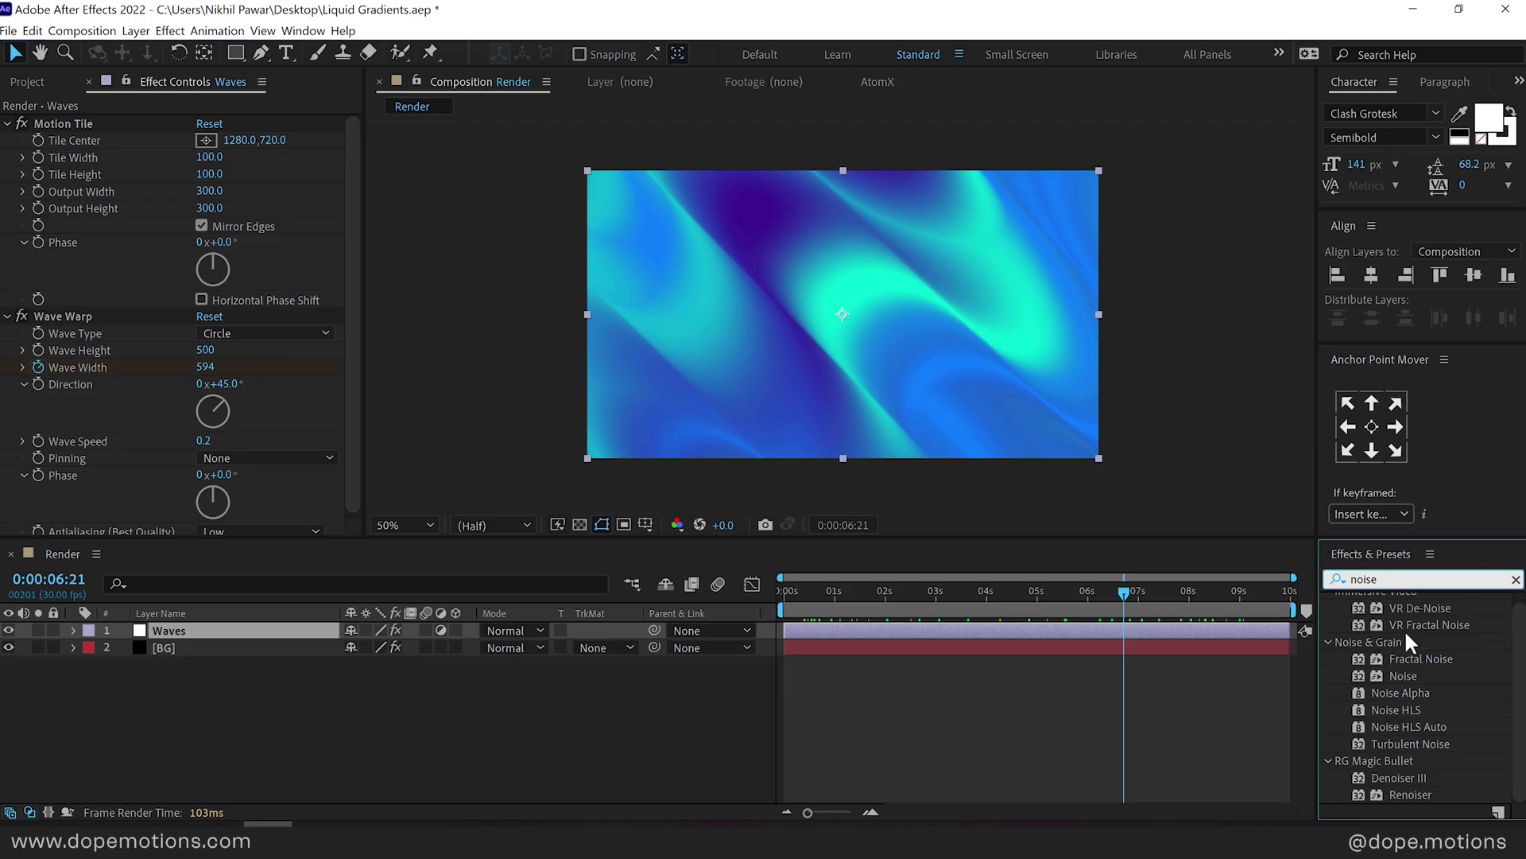
pyautogui.moveTo(1399, 675); pyautogui.dragTo(89, 327)
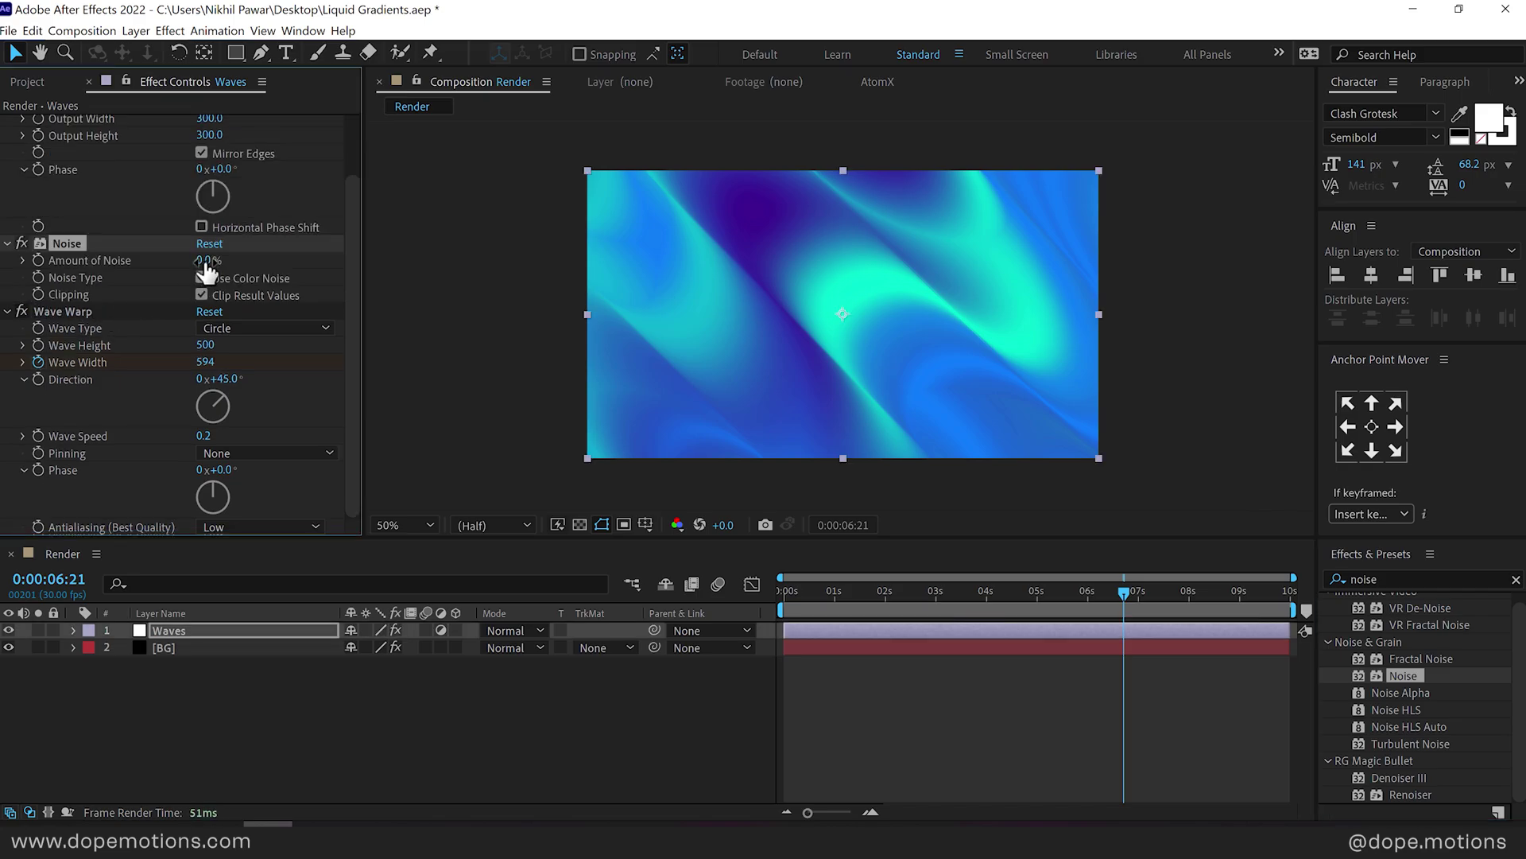
pyautogui.write('4')
pyautogui.press('Return')
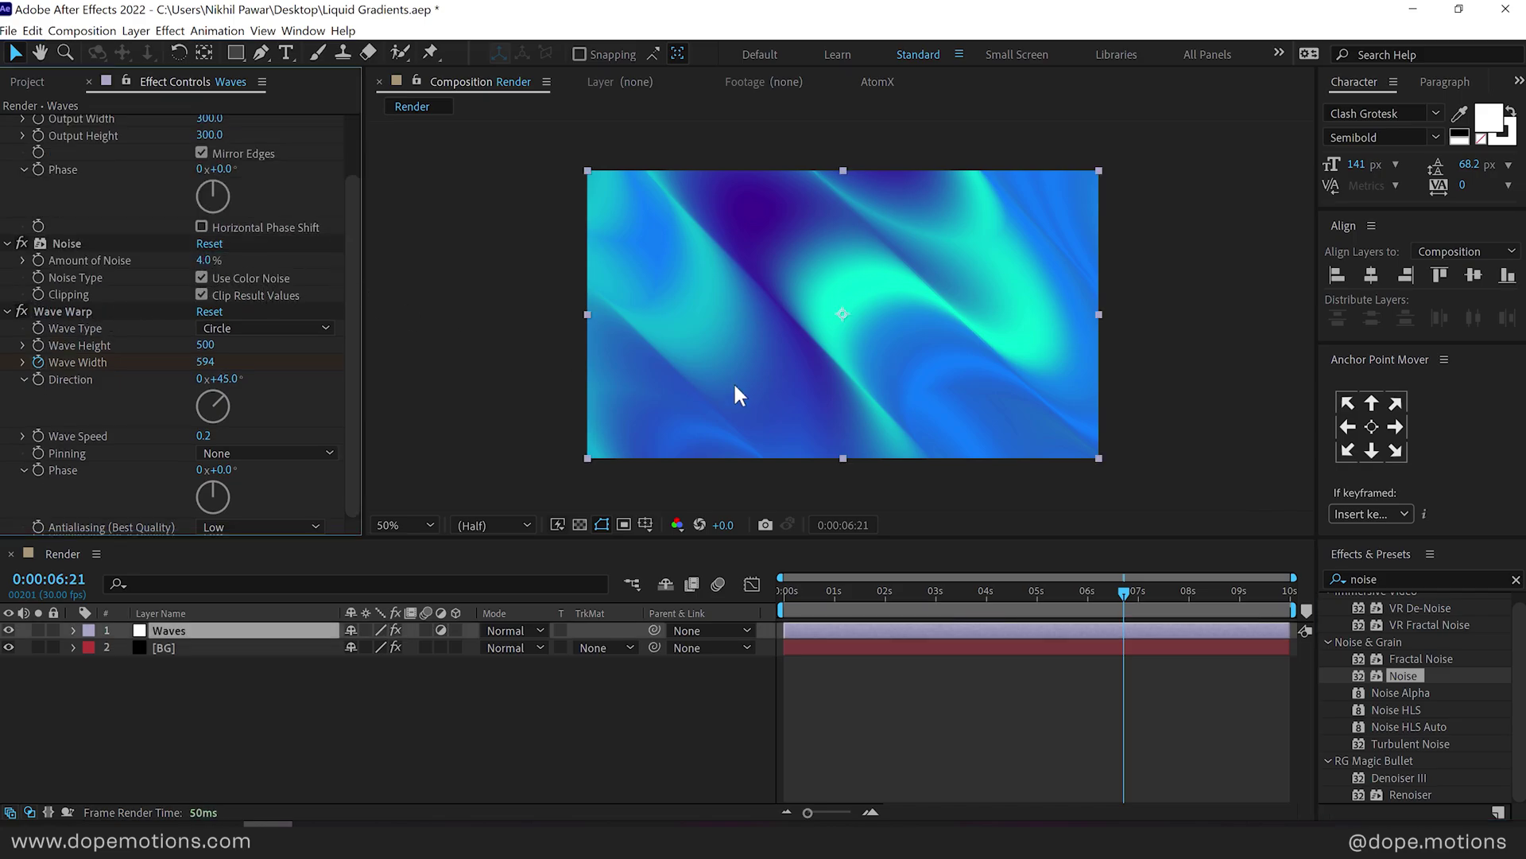
pyautogui.press('.')
pyautogui.press('.')
pyautogui.press('.')
pyautogui.press('.')
pyautogui.press(',')
pyautogui.press(',')
pyautogui.moveTo(948, 590)
pyautogui.mouseDown()
pyautogui.moveTo(852, 603)
pyautogui.moveTo(918, 593)
pyautogui.mouseUp()
# Step: Create a text layer reading 'Gradient.' in the composition
pyautogui.click(383, 717)
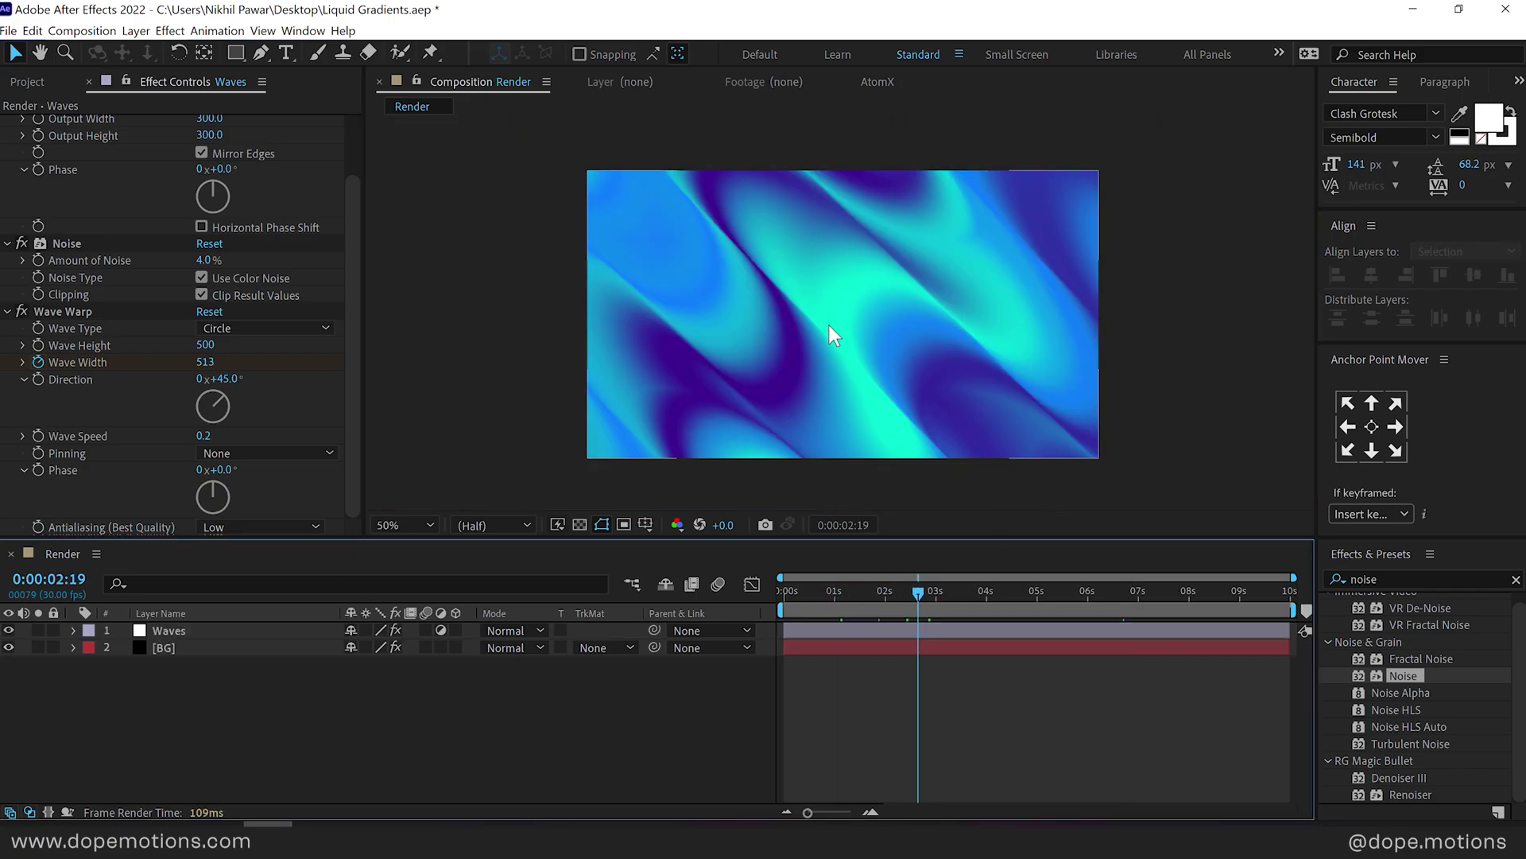
pyautogui.click(284, 52)
pyautogui.click(784, 318)
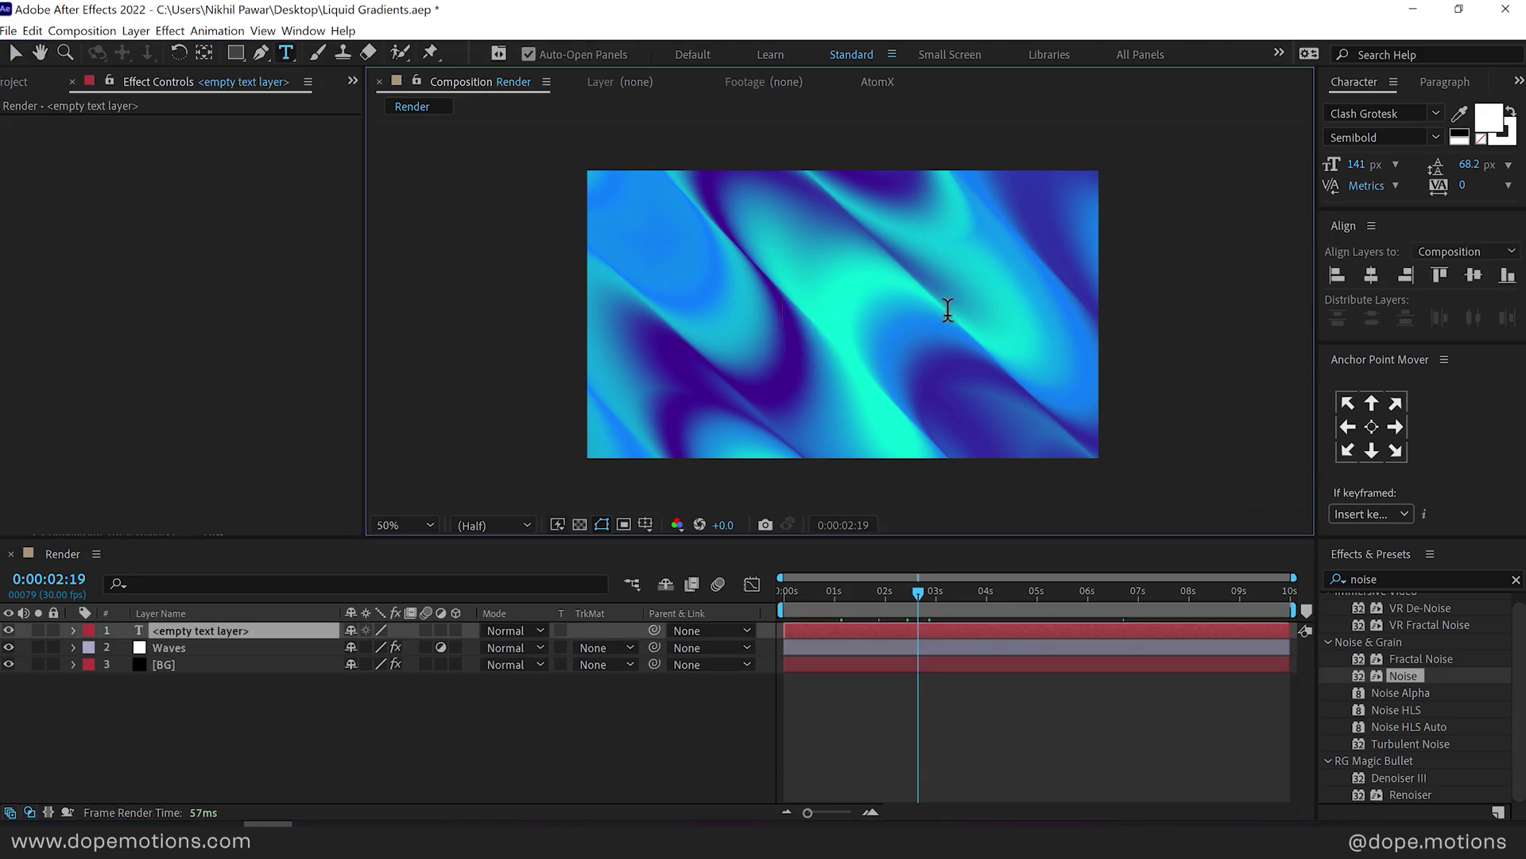
pyautogui.write('Gradient')
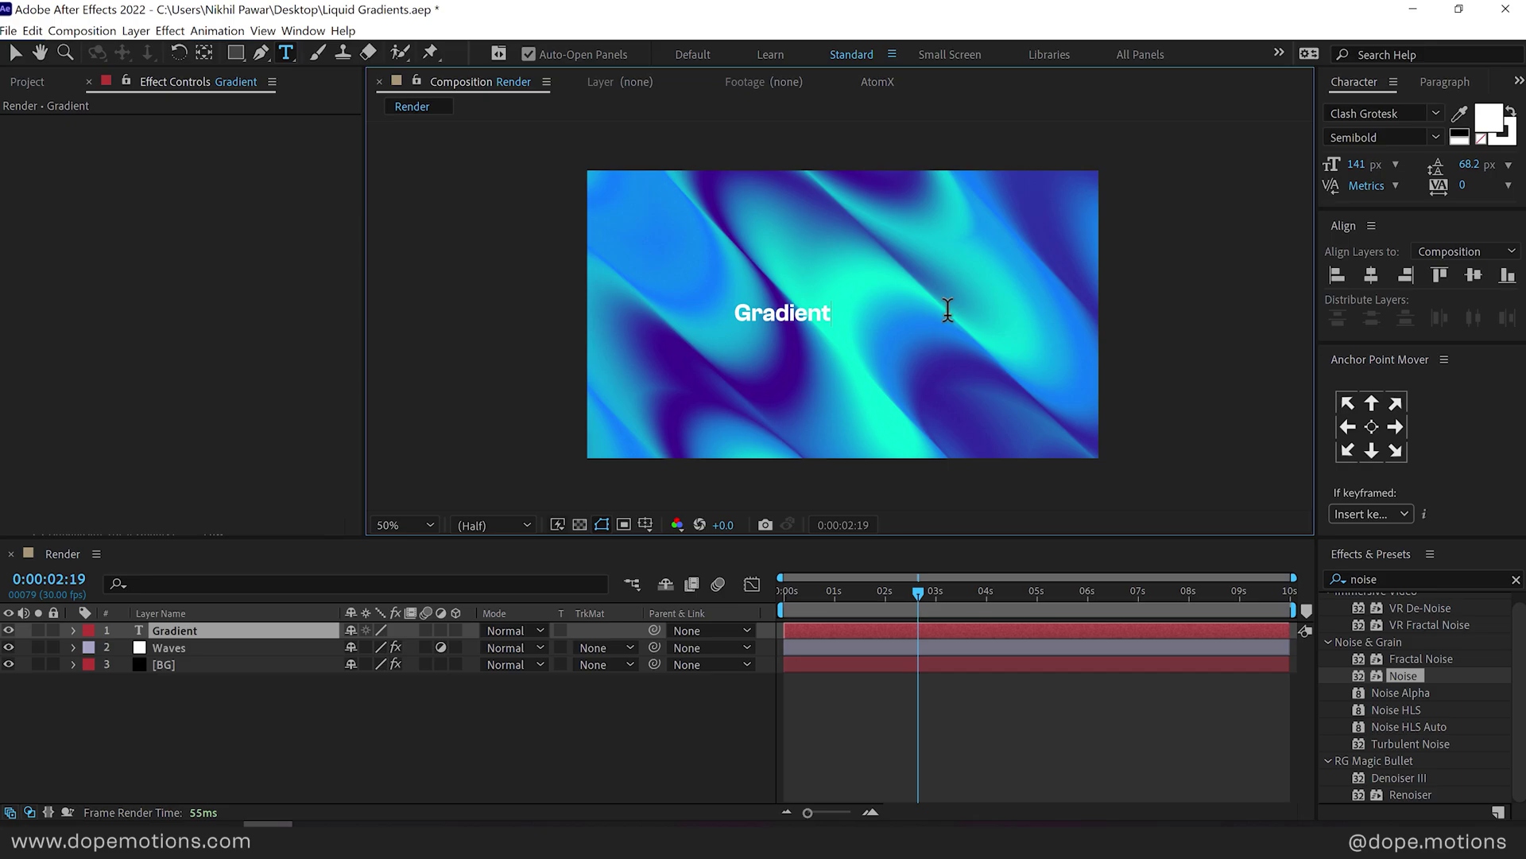
pyautogui.write('.')
pyautogui.click(16, 51)
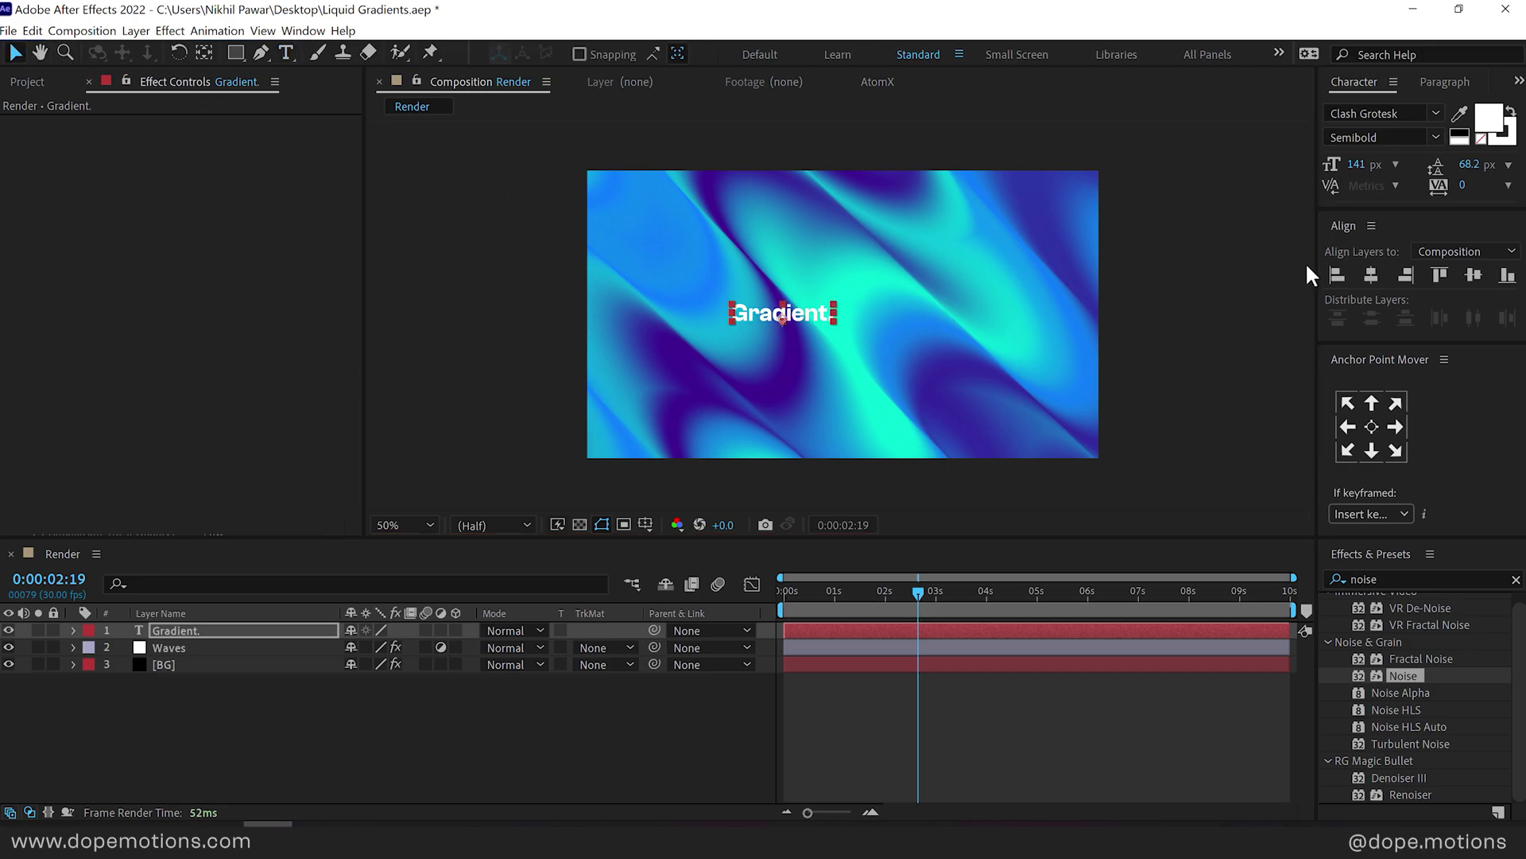
# Step: Resize the title to 251 px, centre it horizontally and vertically, and preview
pyautogui.click(1372, 274)
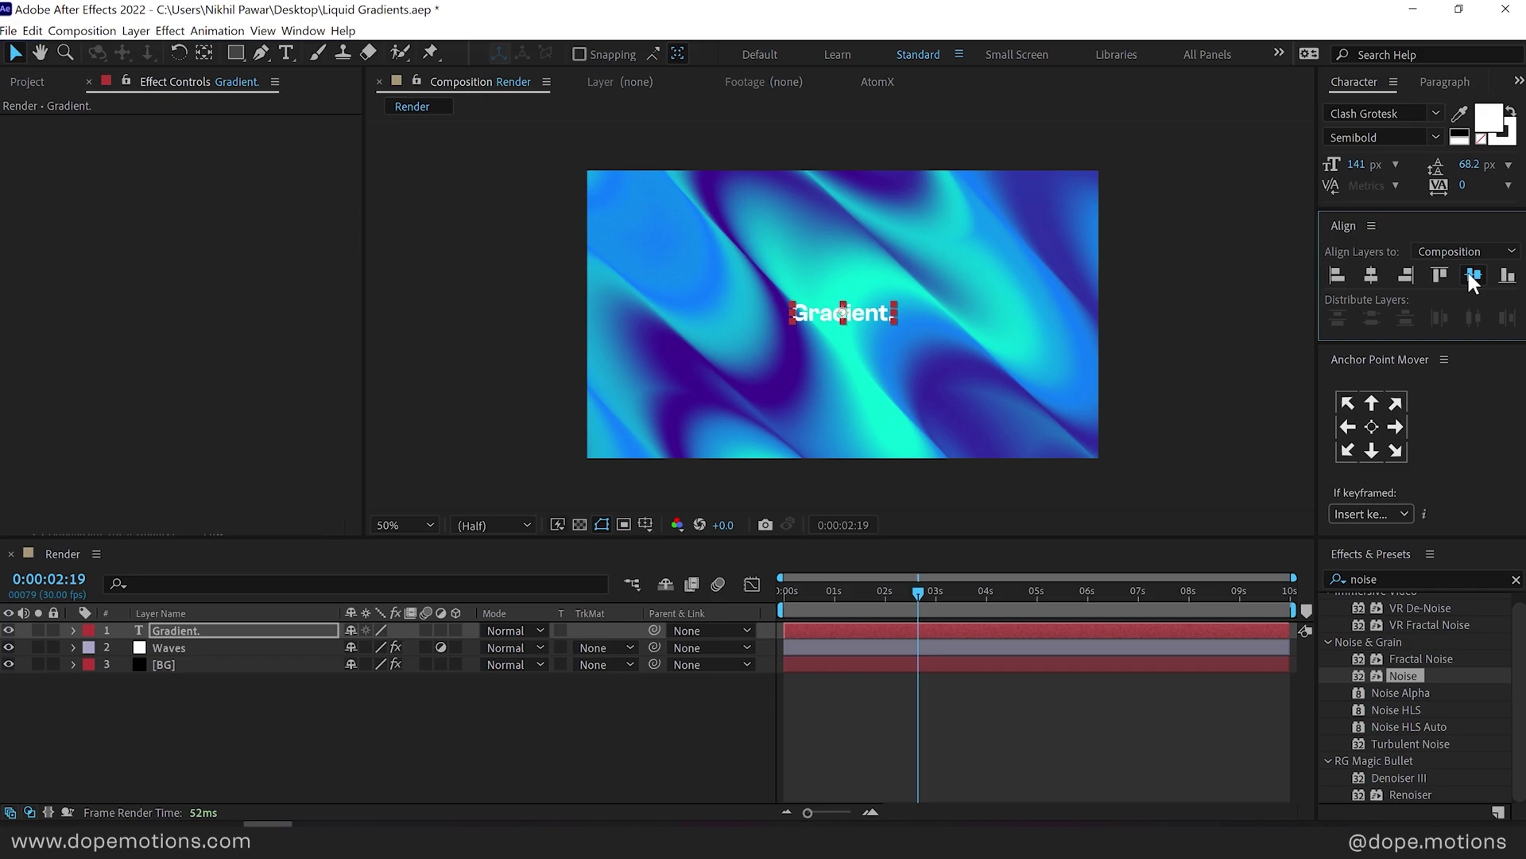
pyautogui.moveTo(1356, 163); pyautogui.dragTo(1432, 199)
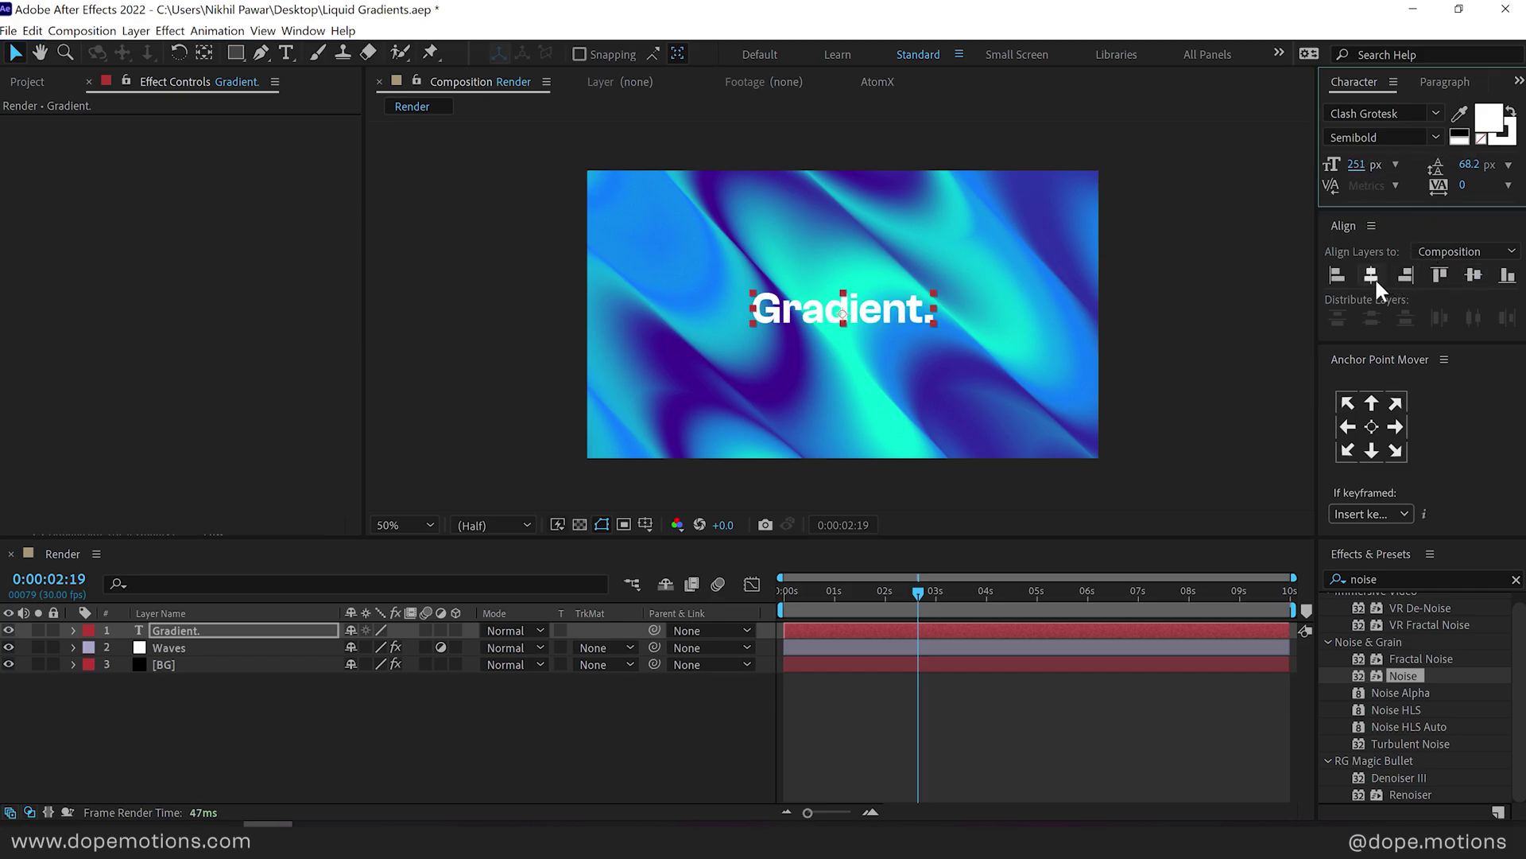
pyautogui.click(1473, 275)
pyautogui.click(493, 744)
pyautogui.press('space')
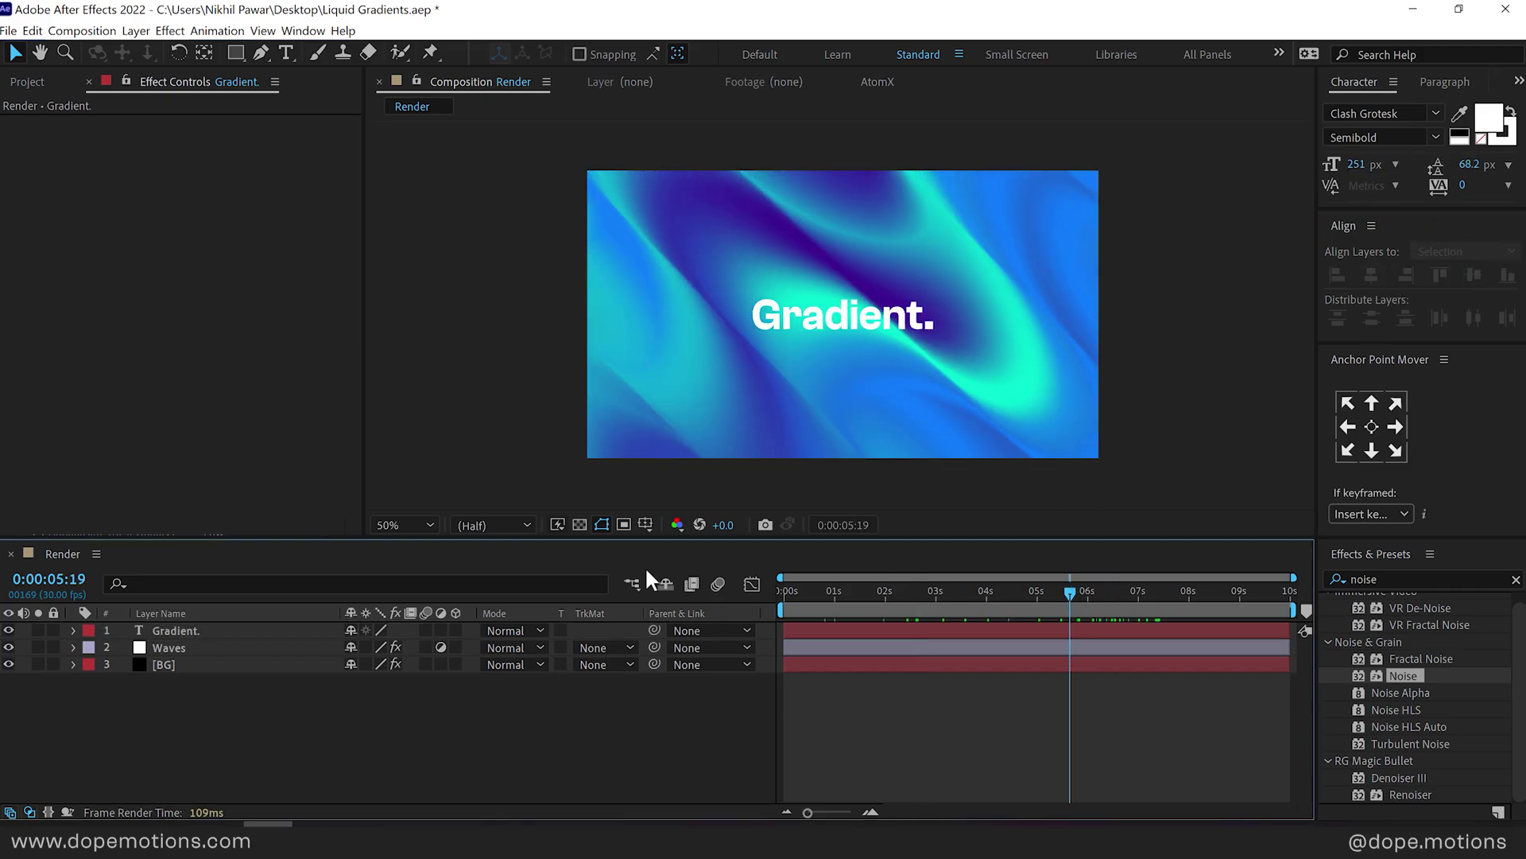
# Step: Try a larger Twirl angle on the BG layer, then undo it
pyautogui.click(164, 665)
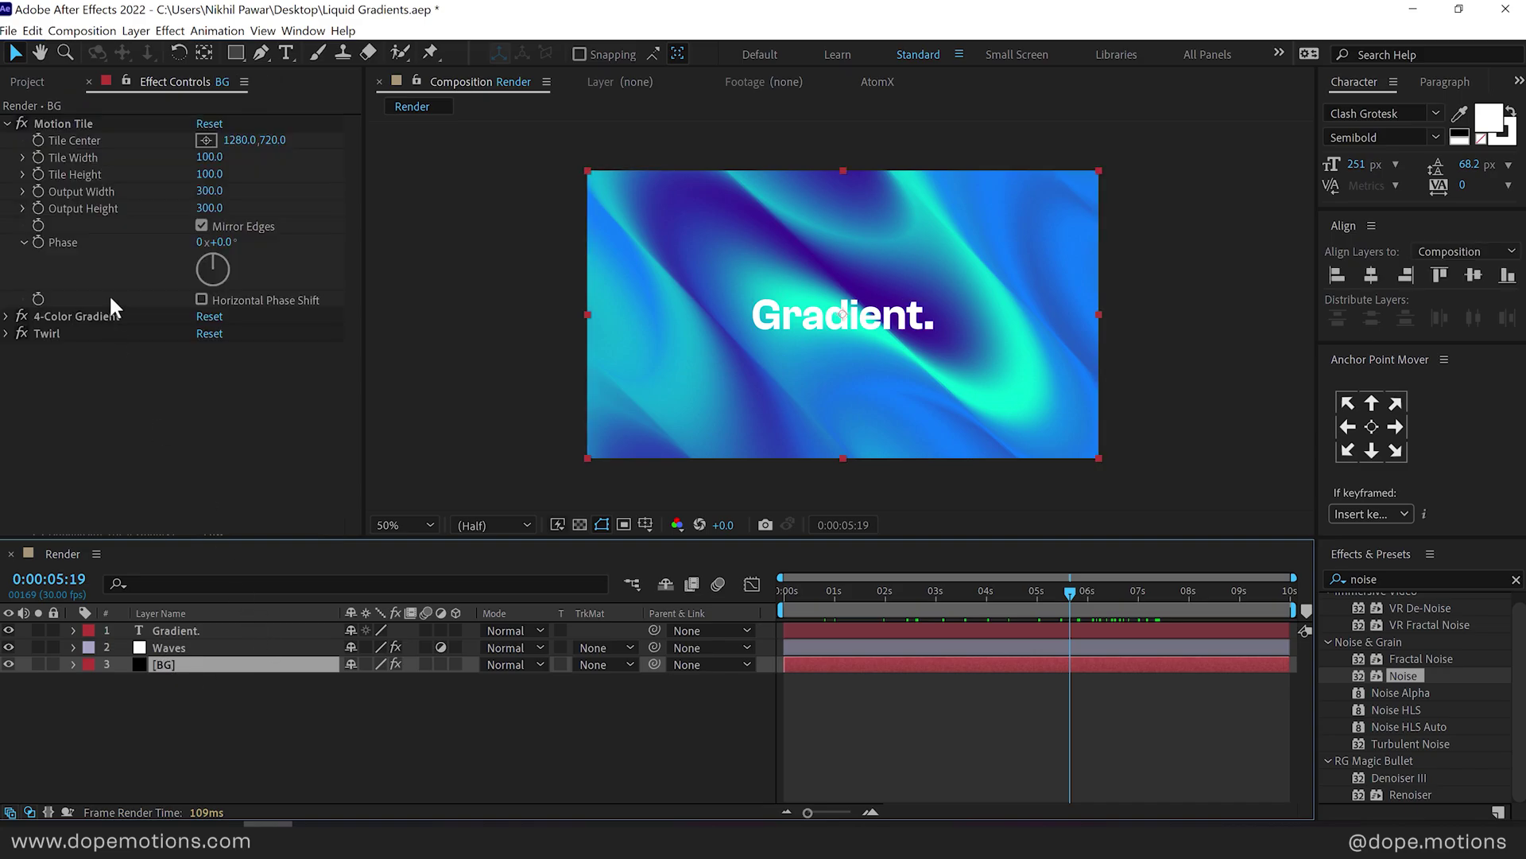
pyautogui.click(7, 333)
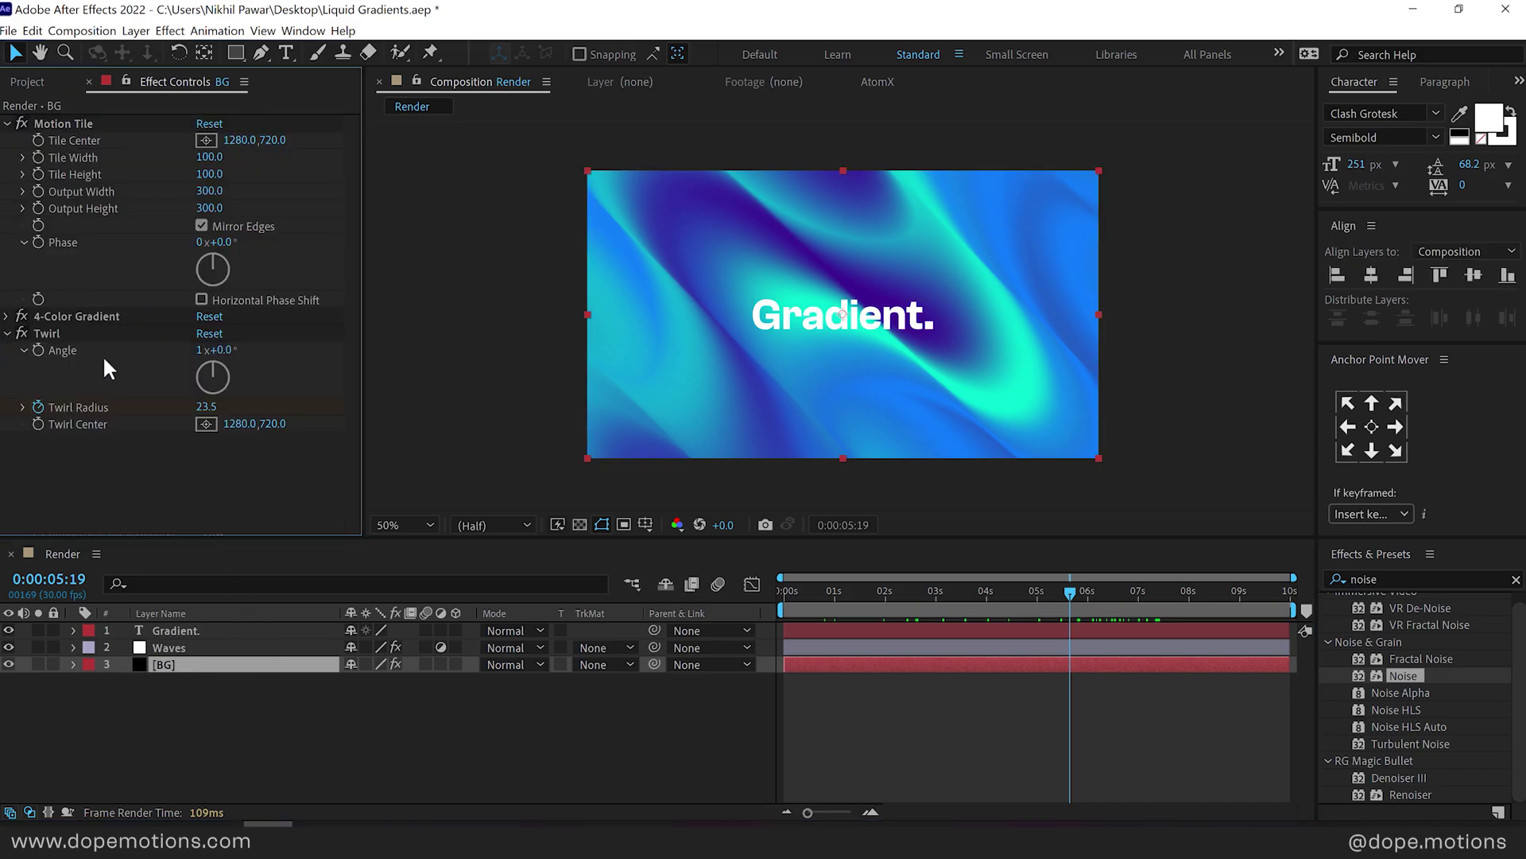
pyautogui.moveTo(229, 351); pyautogui.dragTo(250, 350)
pyautogui.hotkey('ctrl', 'z')
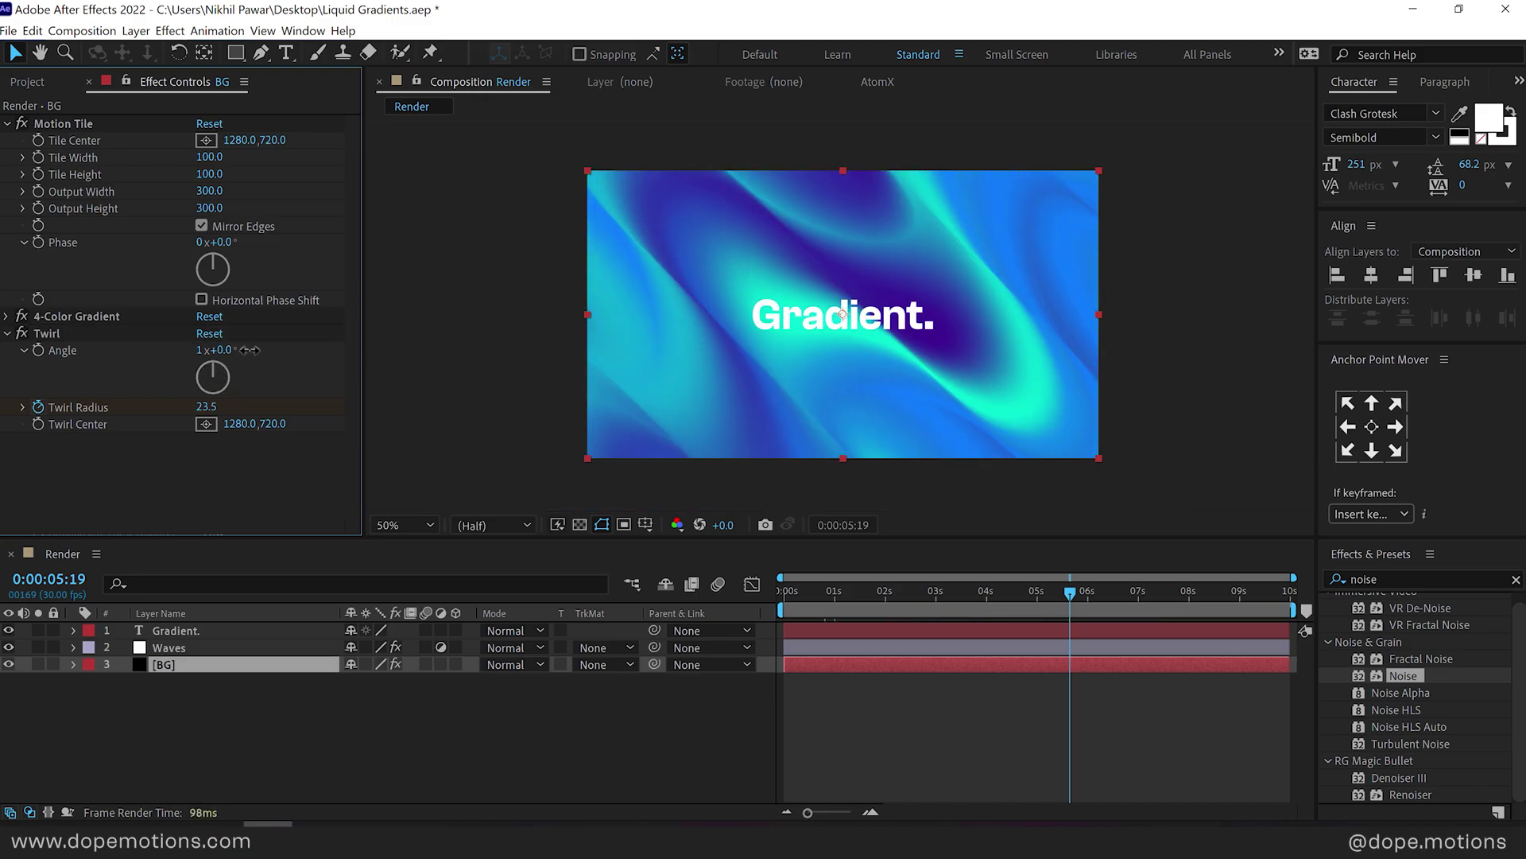
# Step: Set the 4-Color Gradient's Color 2 to near-white EFEFEF and preview the lighter waves
pyautogui.click(7, 316)
pyautogui.click(206, 390)
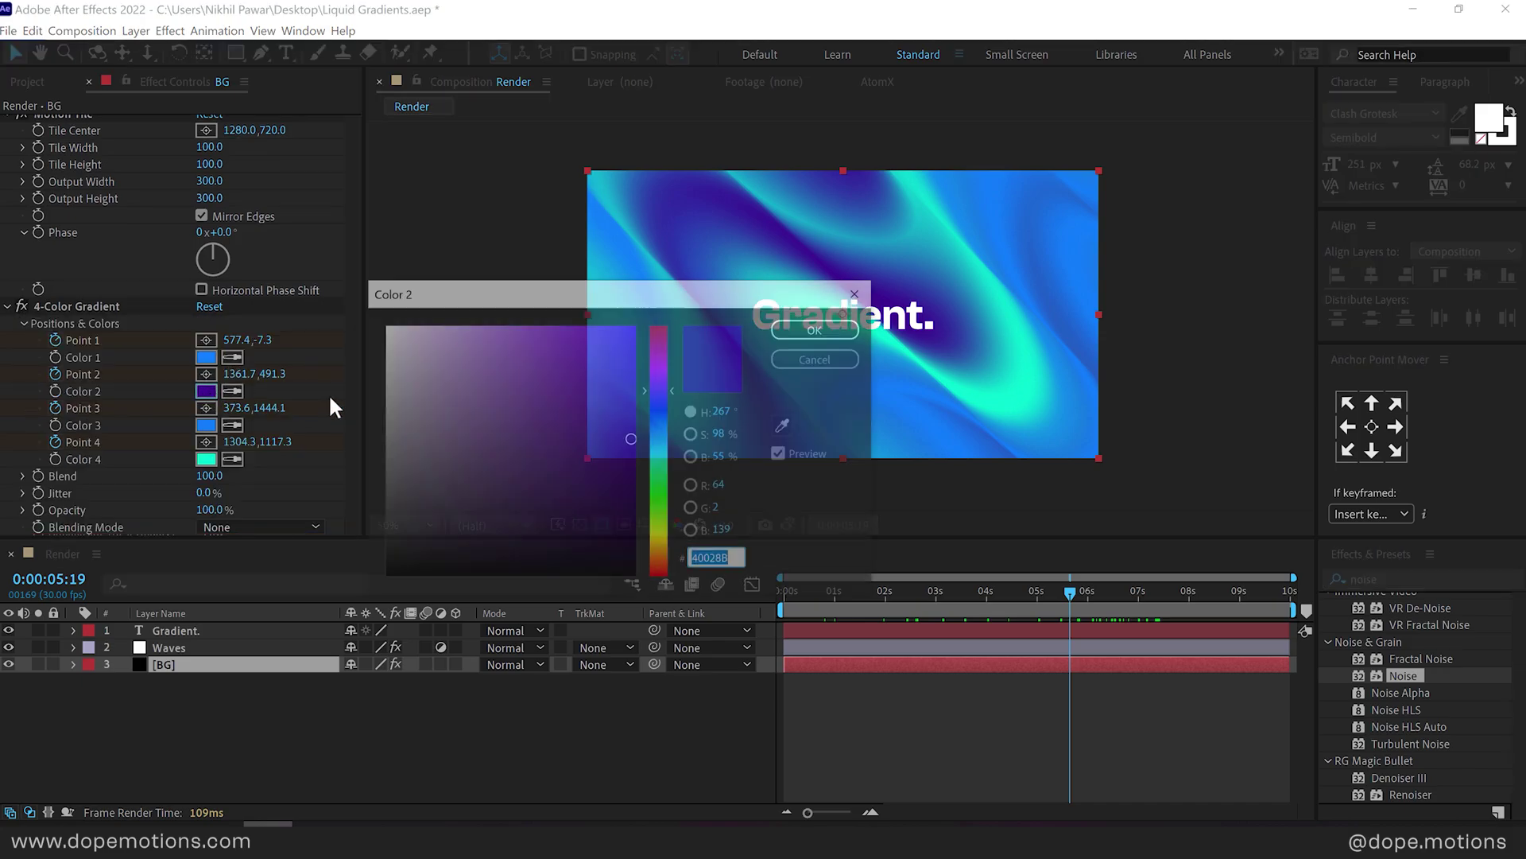
pyautogui.moveTo(517, 350)
pyautogui.mouseDown()
pyautogui.moveTo(383, 326)
pyautogui.moveTo(372, 345)
pyautogui.moveTo(337, 339)
pyautogui.mouseUp()
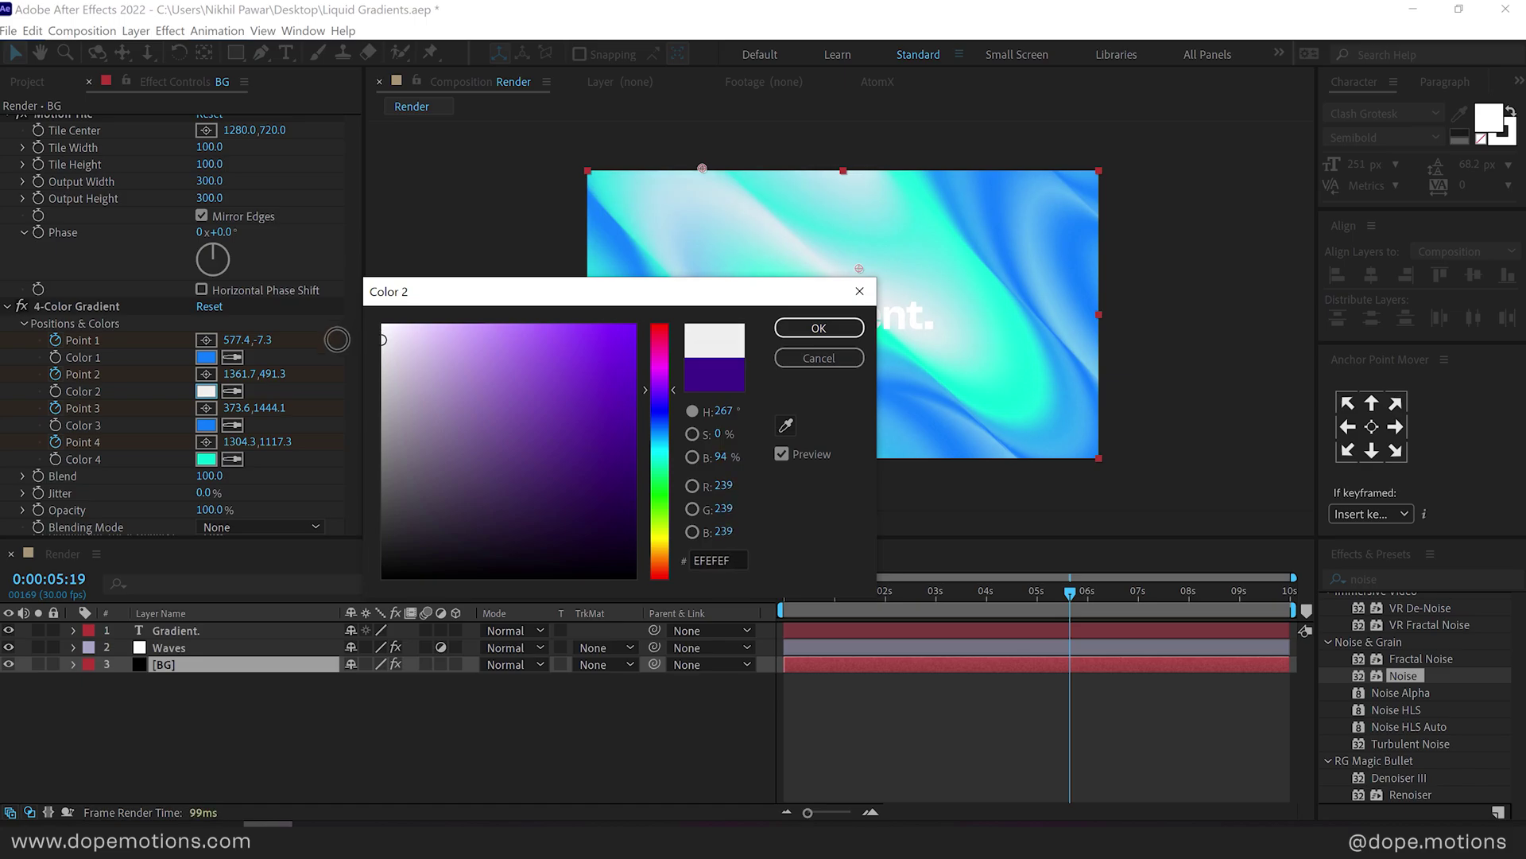
pyautogui.click(819, 327)
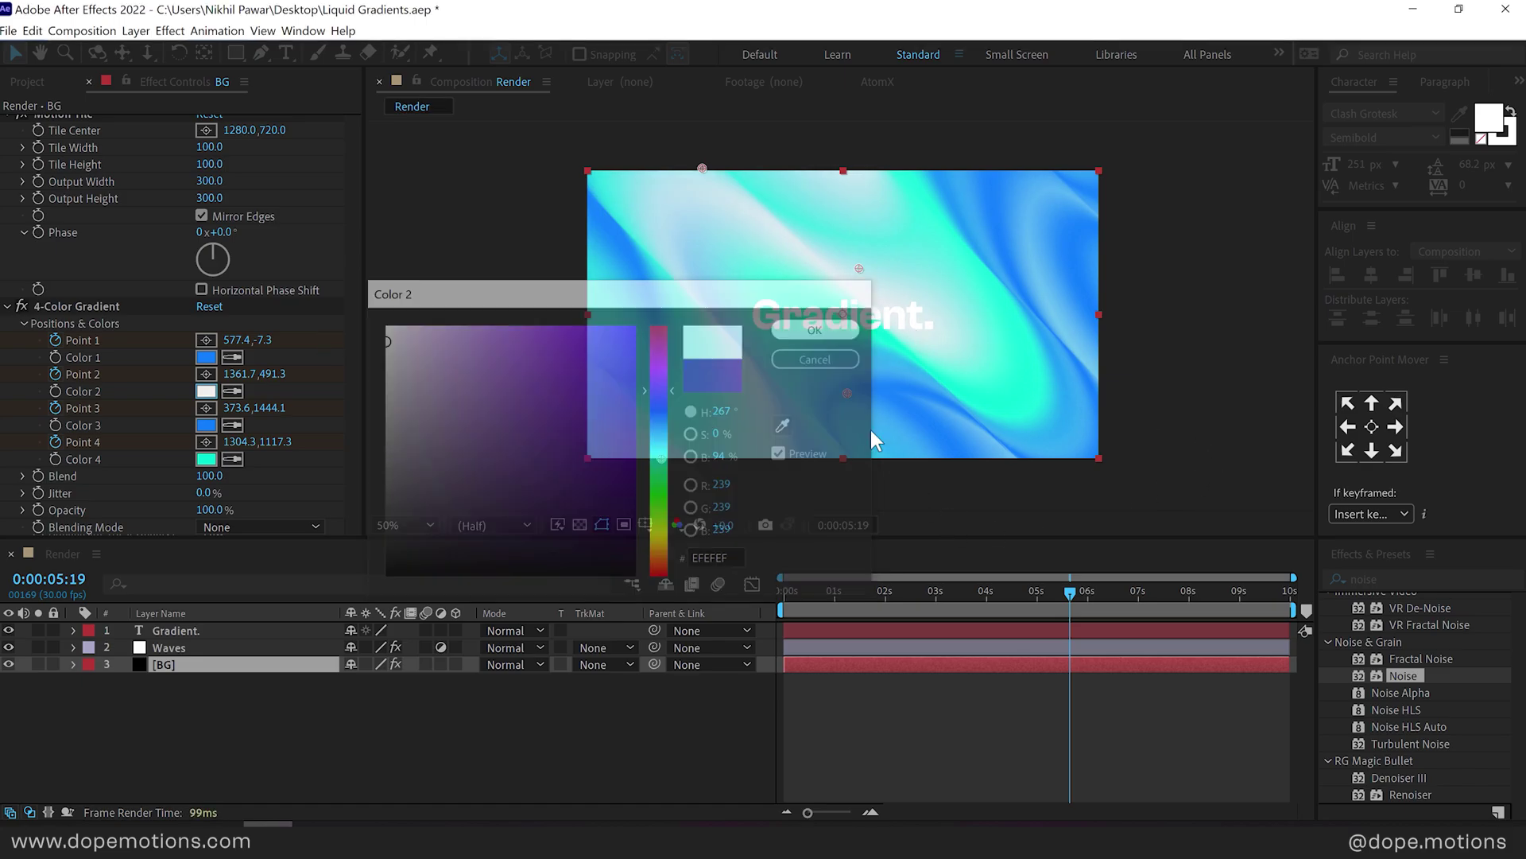
pyautogui.moveTo(835, 590); pyautogui.dragTo(965, 579)
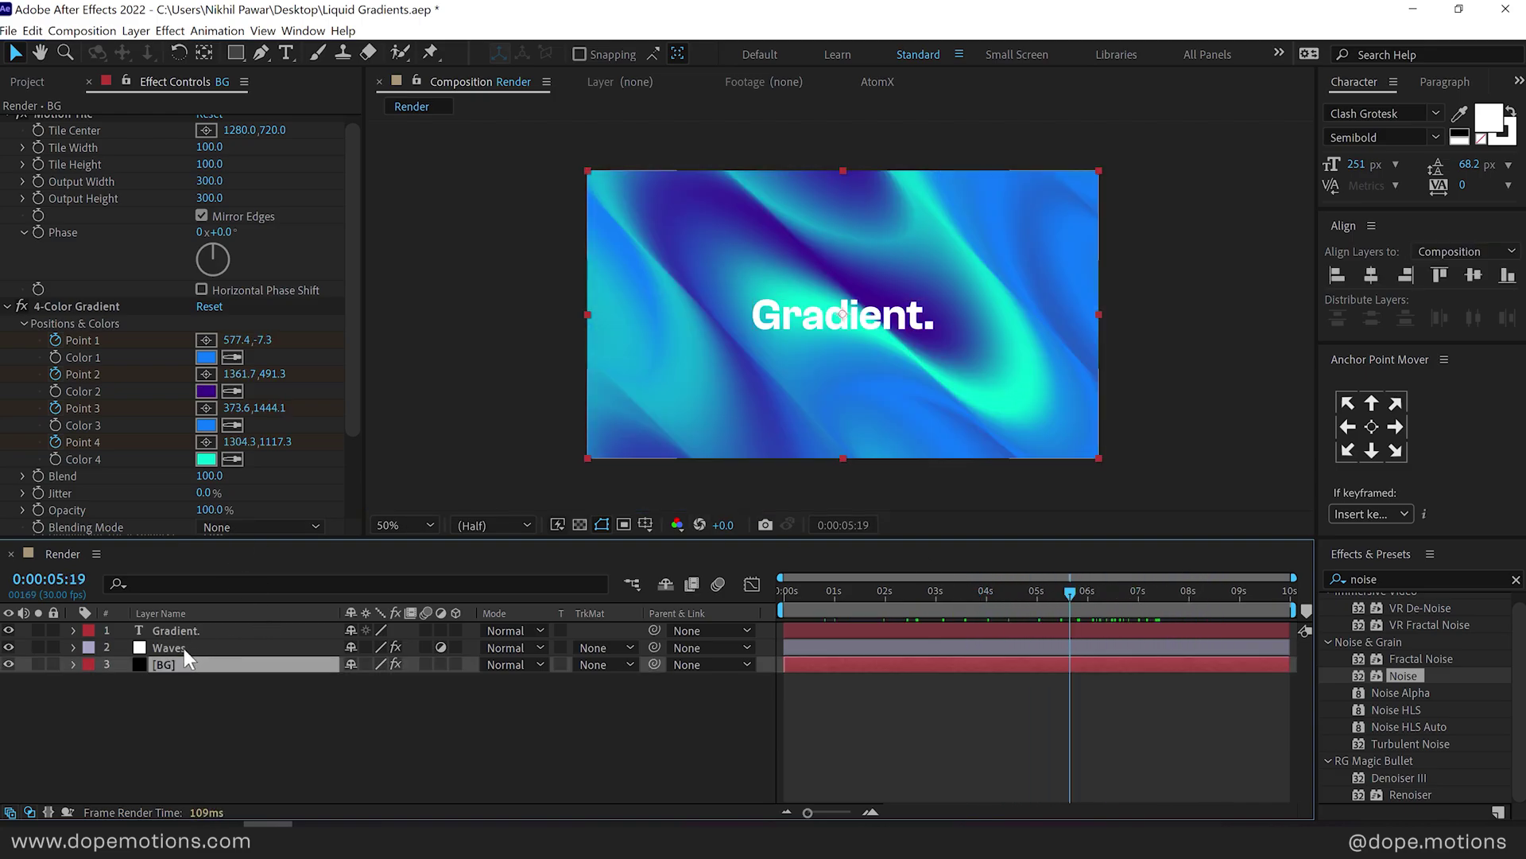
pyautogui.click(183, 647)
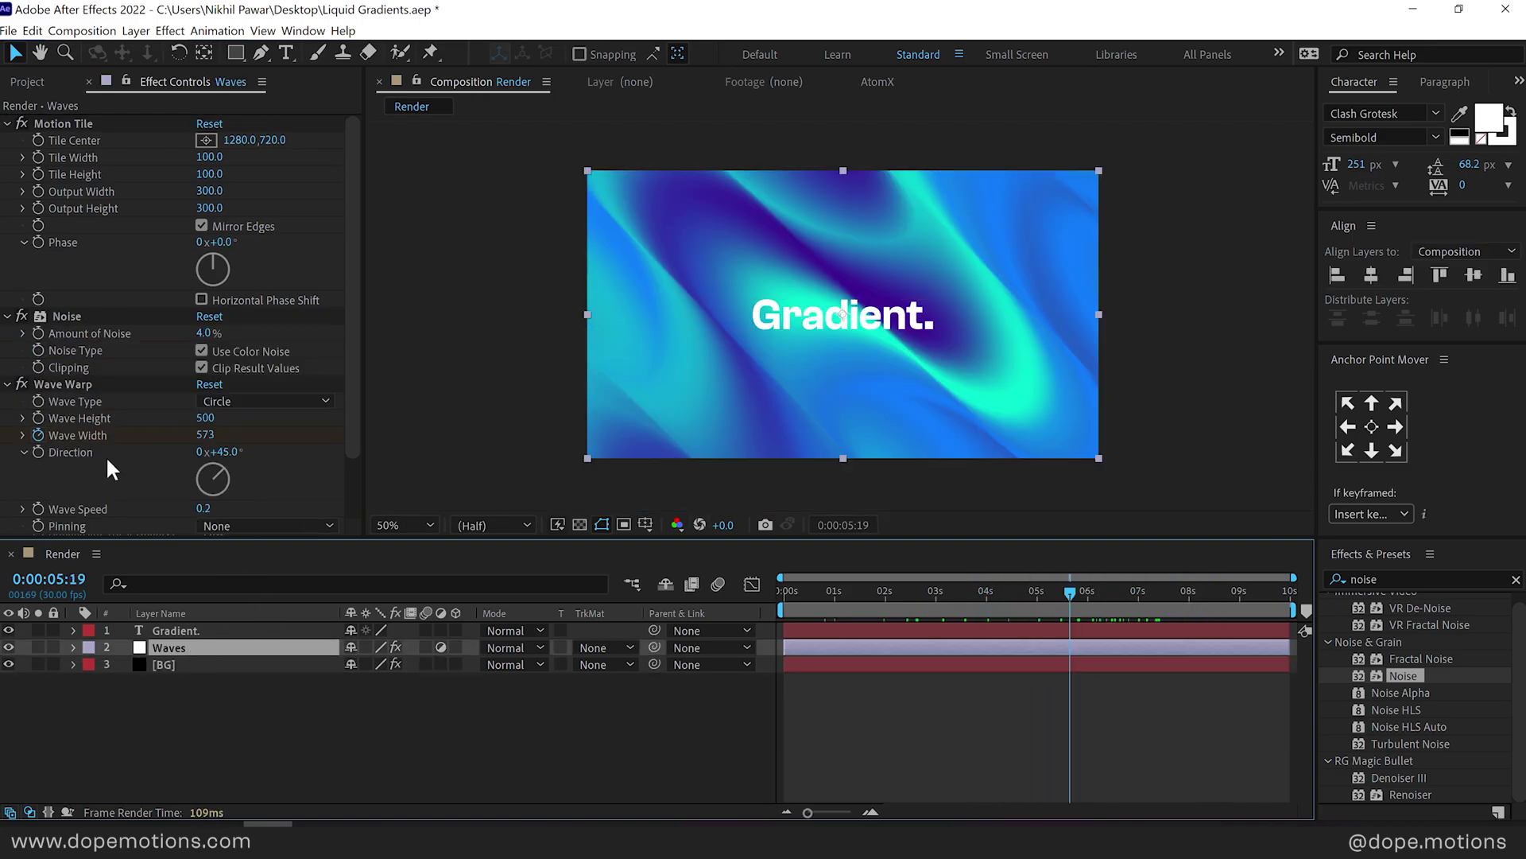
pyautogui.scroll(-1, 165, 307)
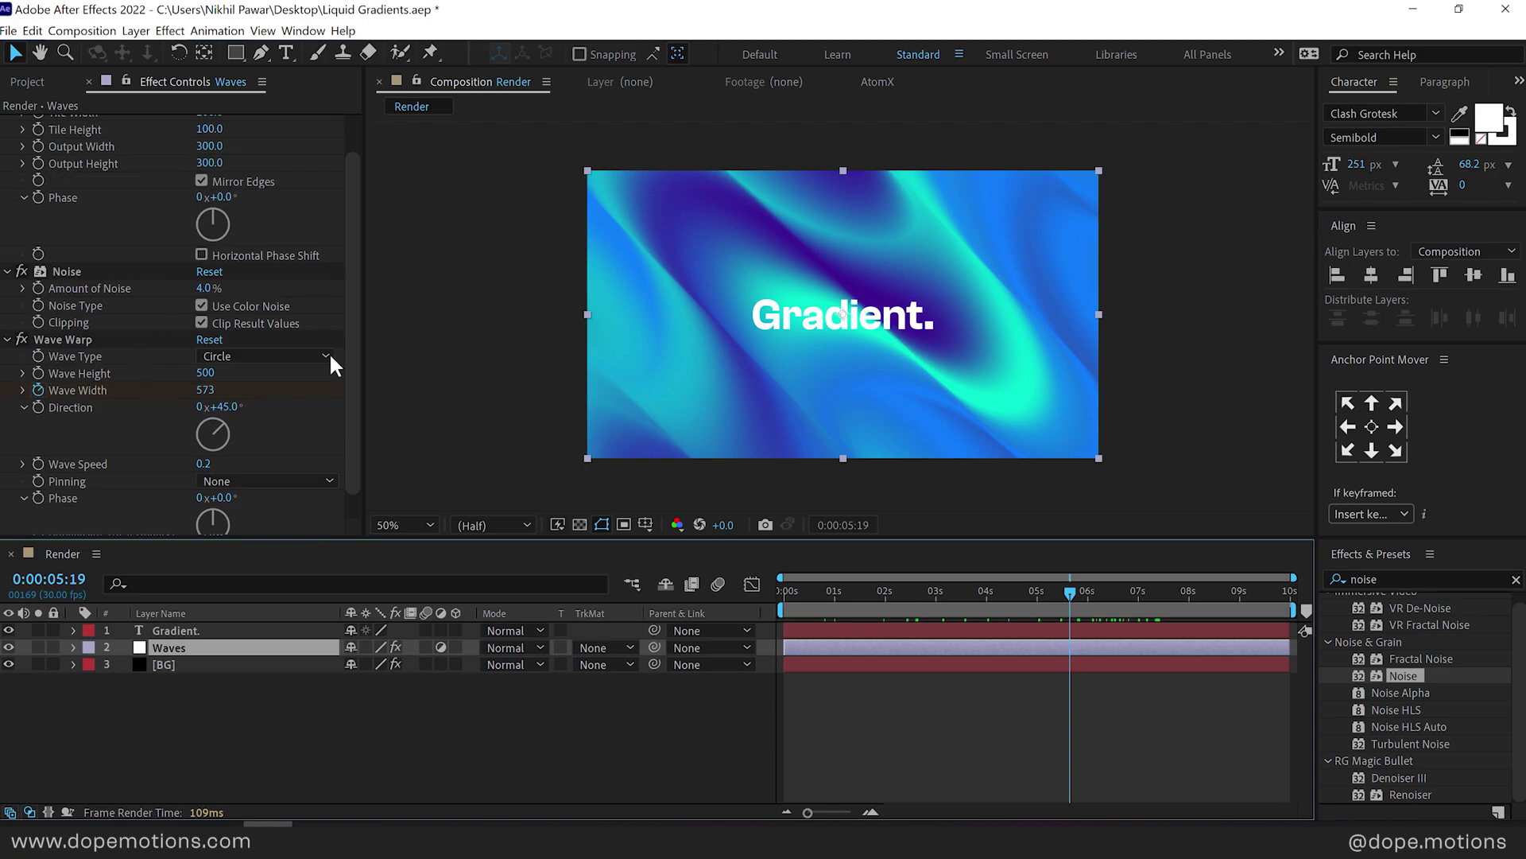
pyautogui.click(262, 355)
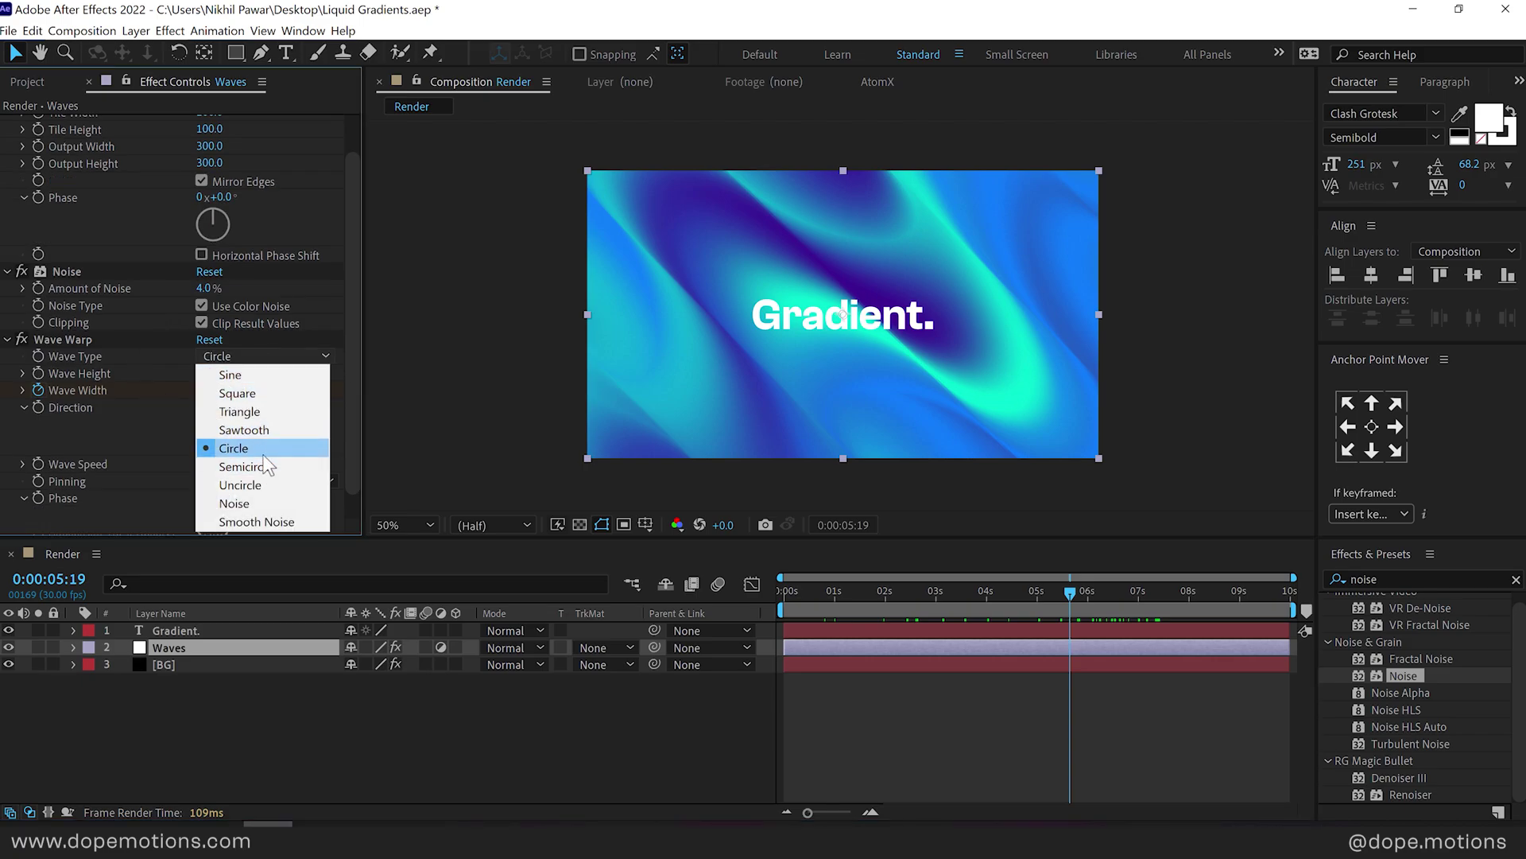
pyautogui.click(247, 501)
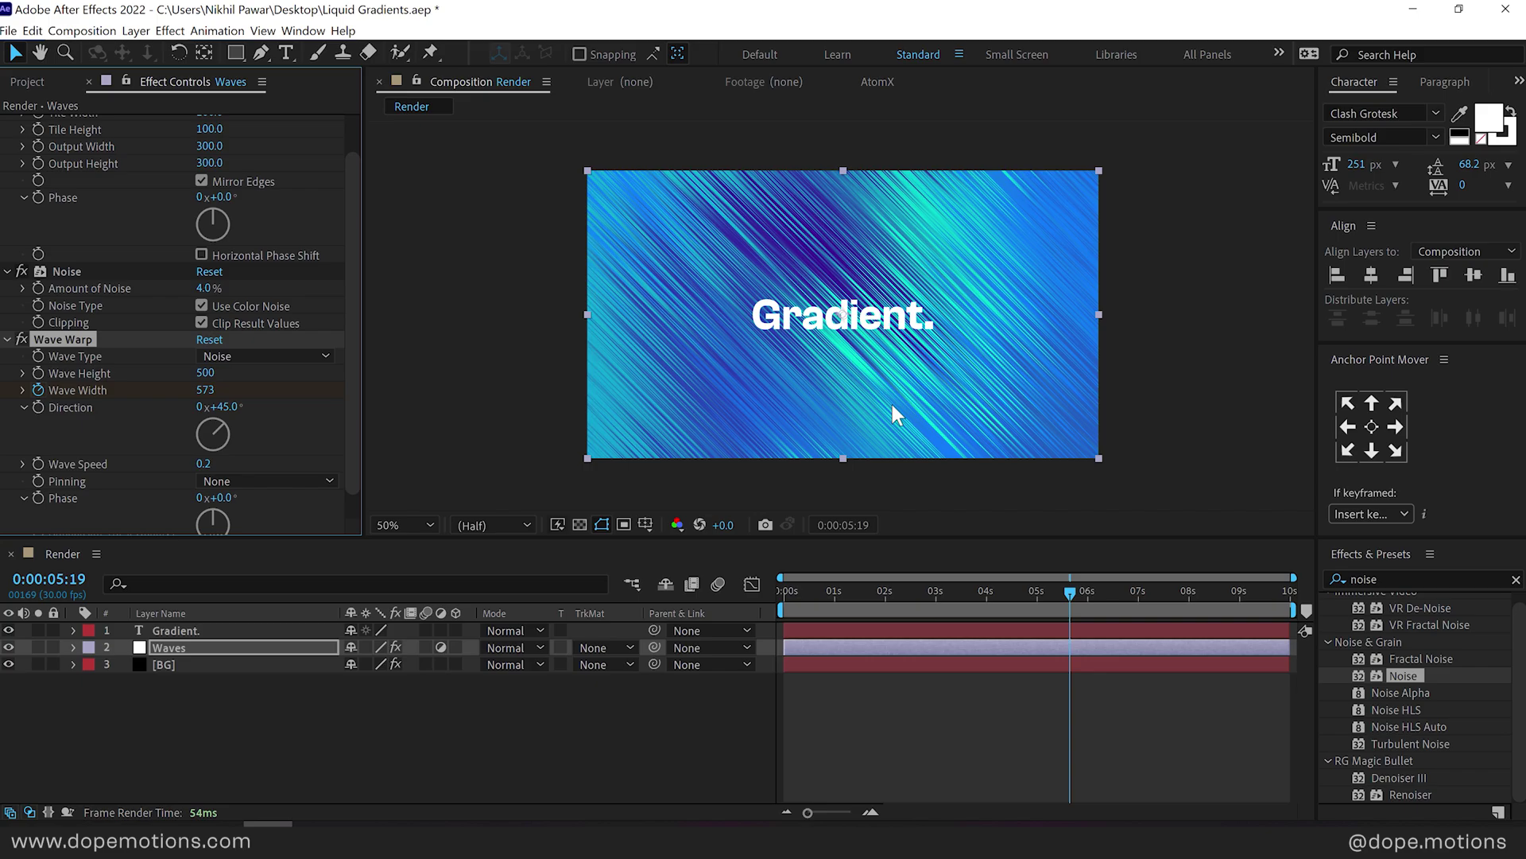
pyautogui.moveTo(811, 606); pyautogui.dragTo(950, 592)
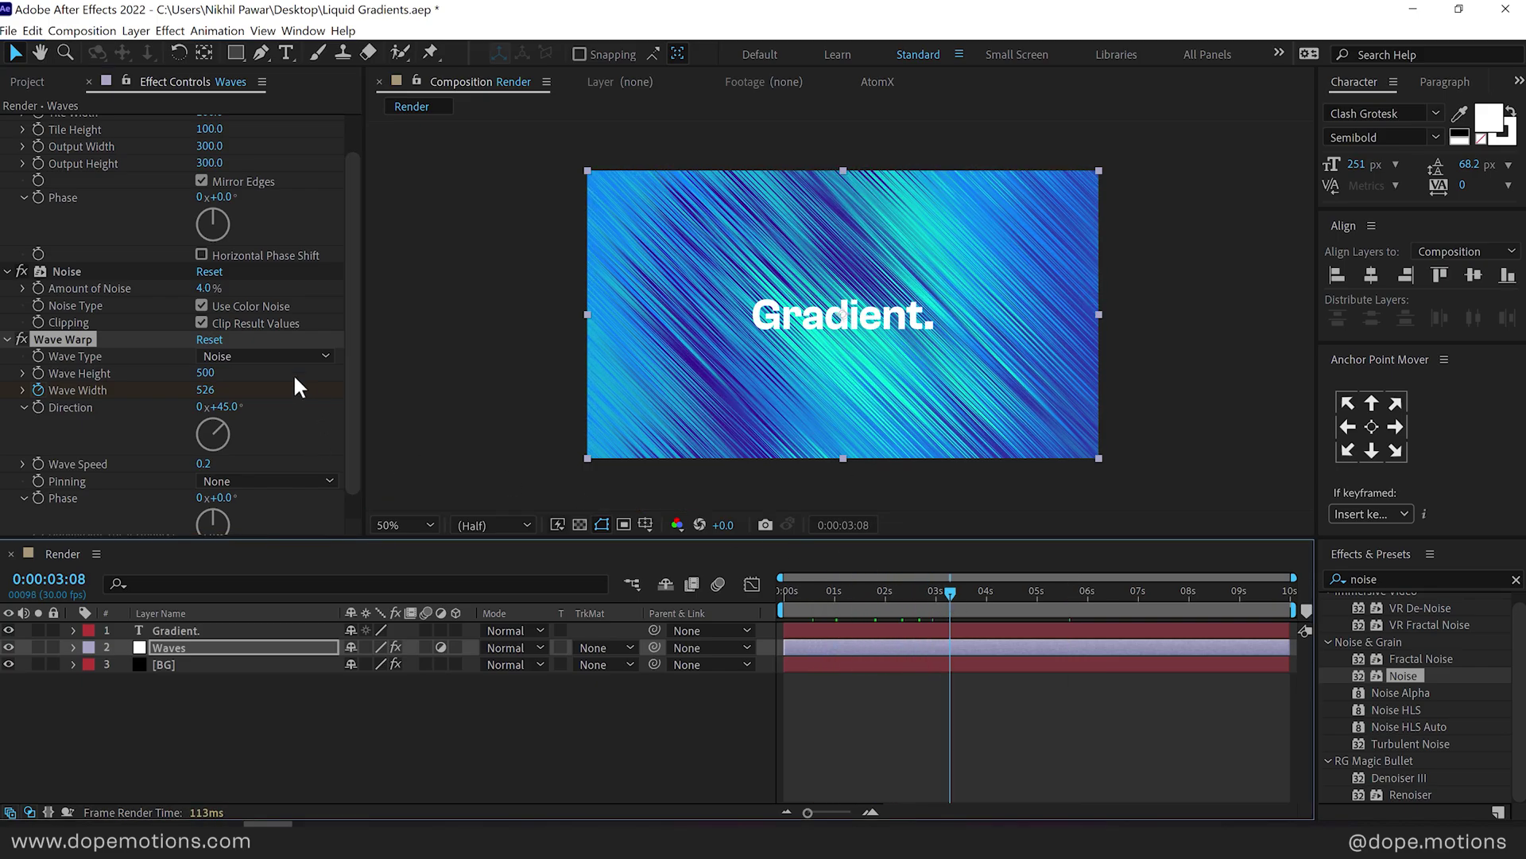
pyautogui.click(268, 359)
pyautogui.click(268, 521)
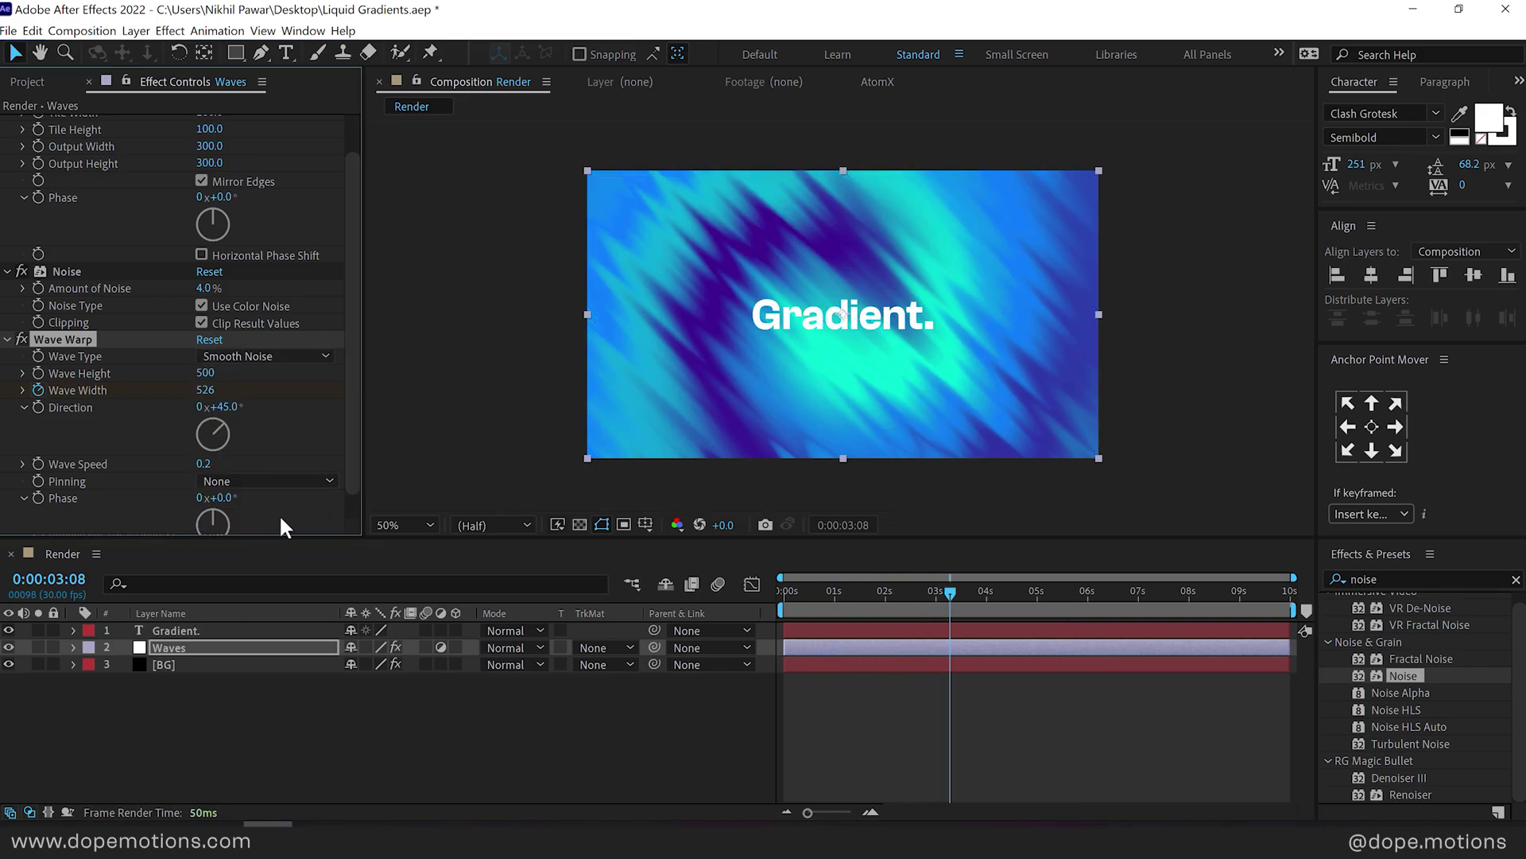
pyautogui.moveTo(818, 599); pyautogui.dragTo(1099, 579)
pyautogui.press('space')
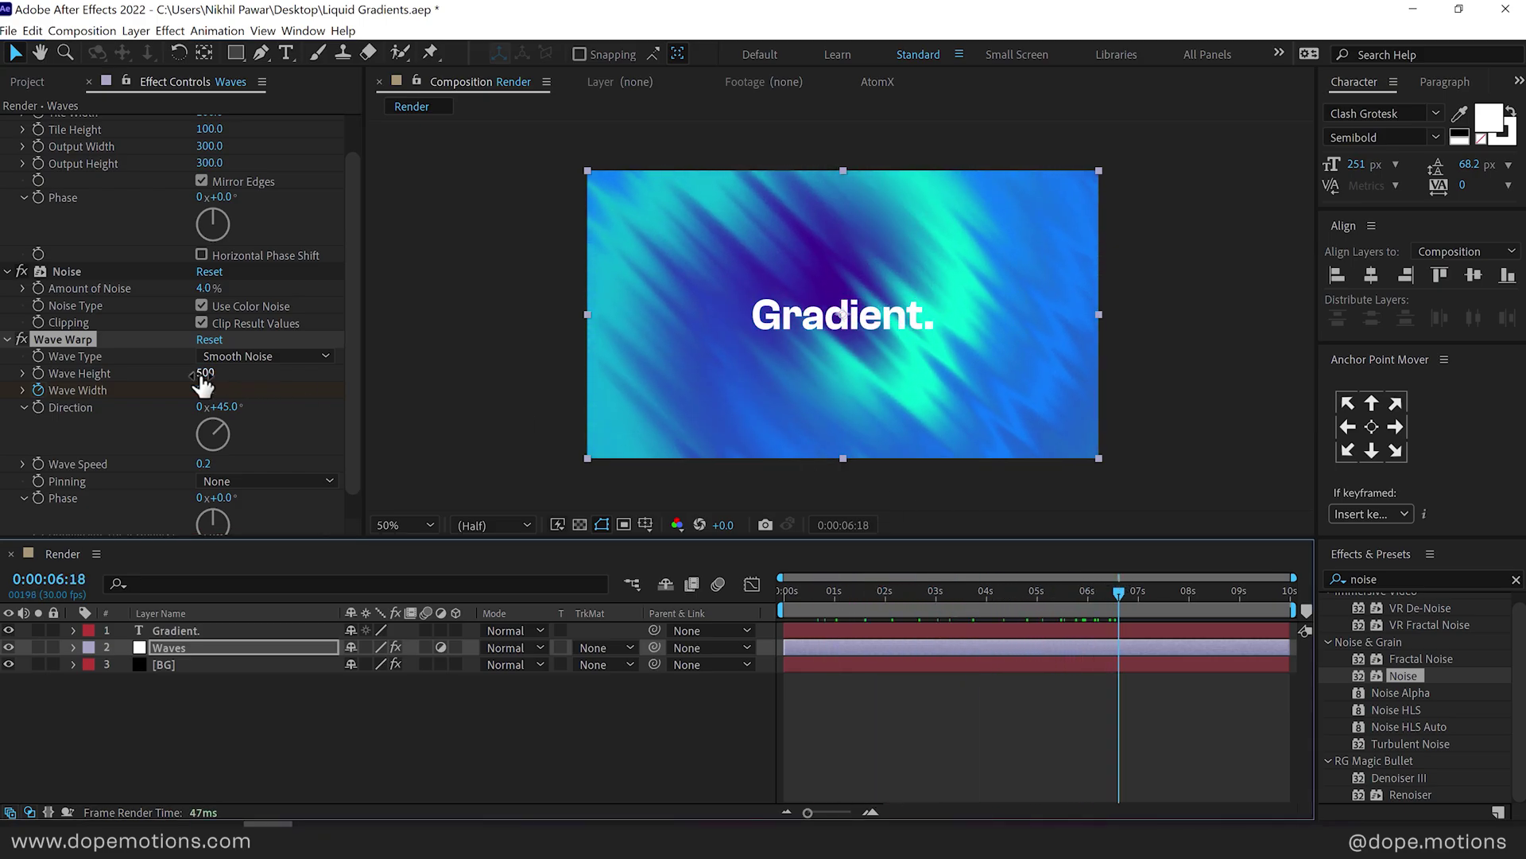
pyautogui.moveTo(212, 374); pyautogui.dragTo(309, 371)
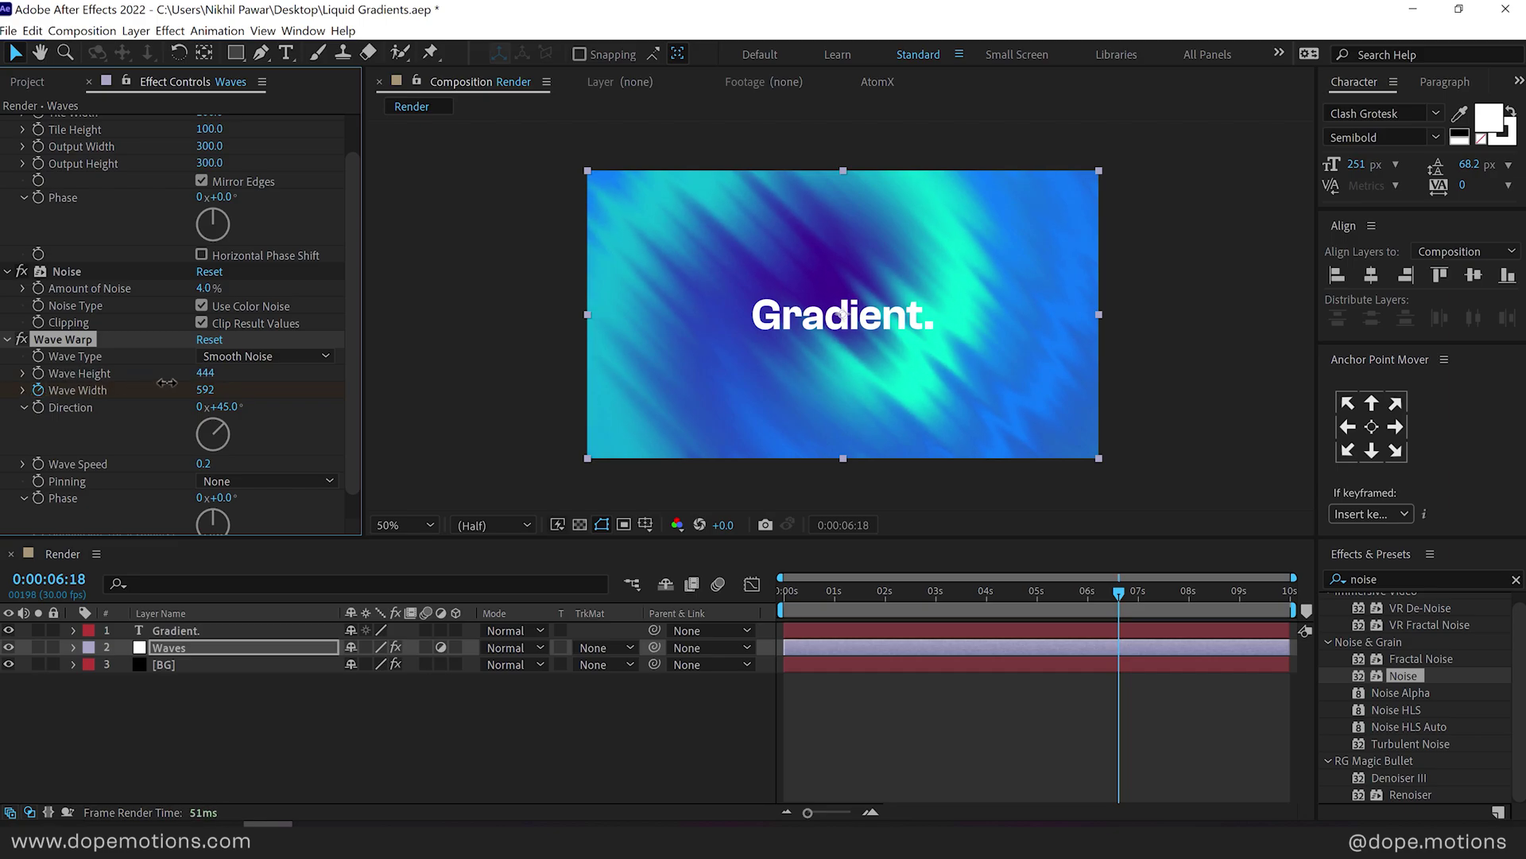
pyautogui.moveTo(297, 393); pyautogui.dragTo(381, 393)
pyautogui.hotkey('ctrl', 'z')
pyautogui.click(236, 358)
pyautogui.click(243, 410)
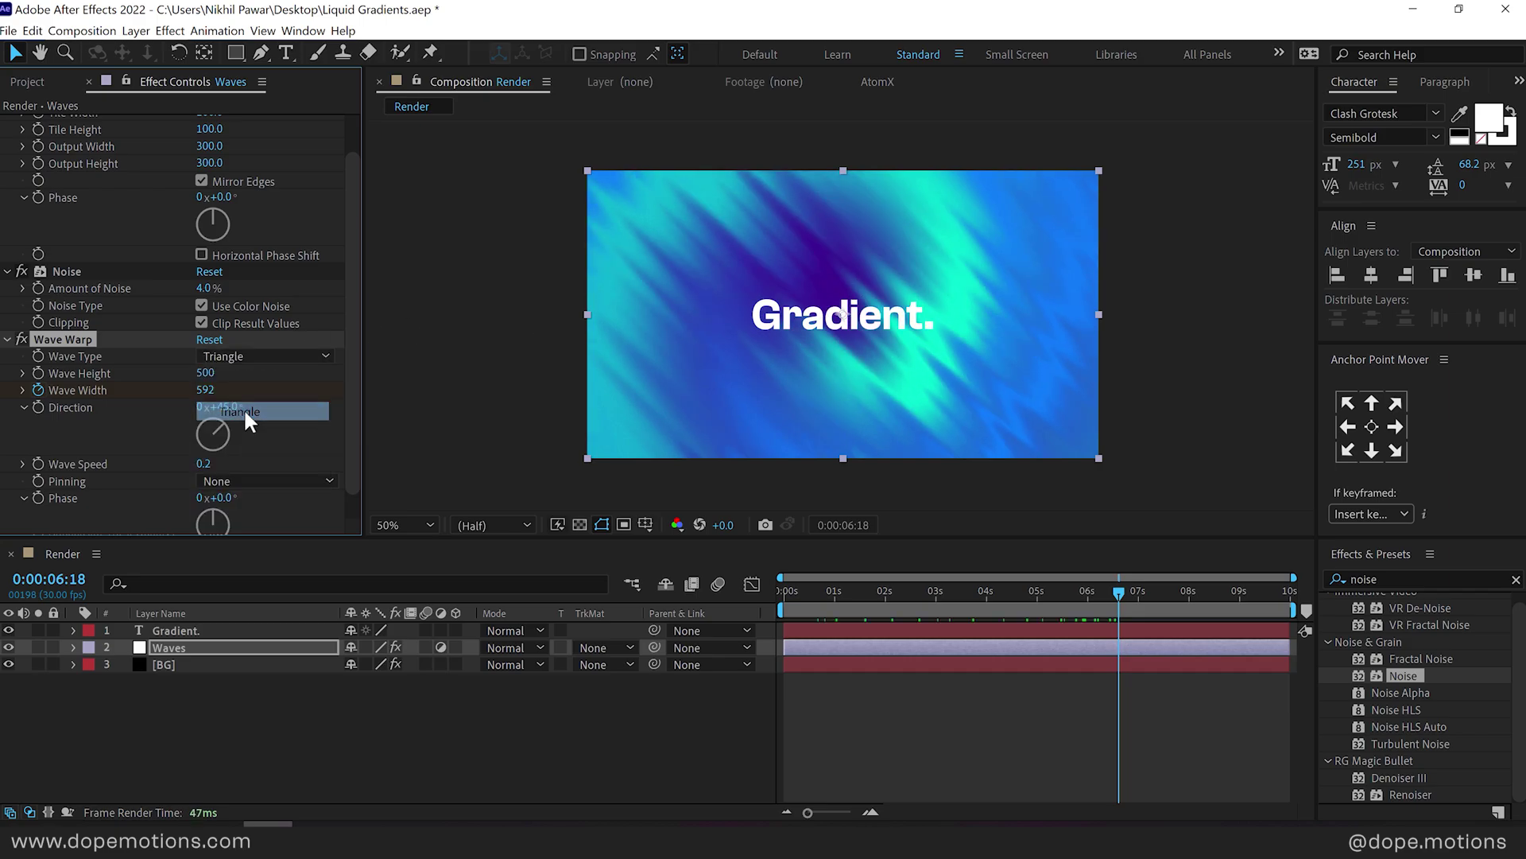
pyautogui.moveTo(837, 592); pyautogui.dragTo(1185, 570)
pyautogui.click(253, 357)
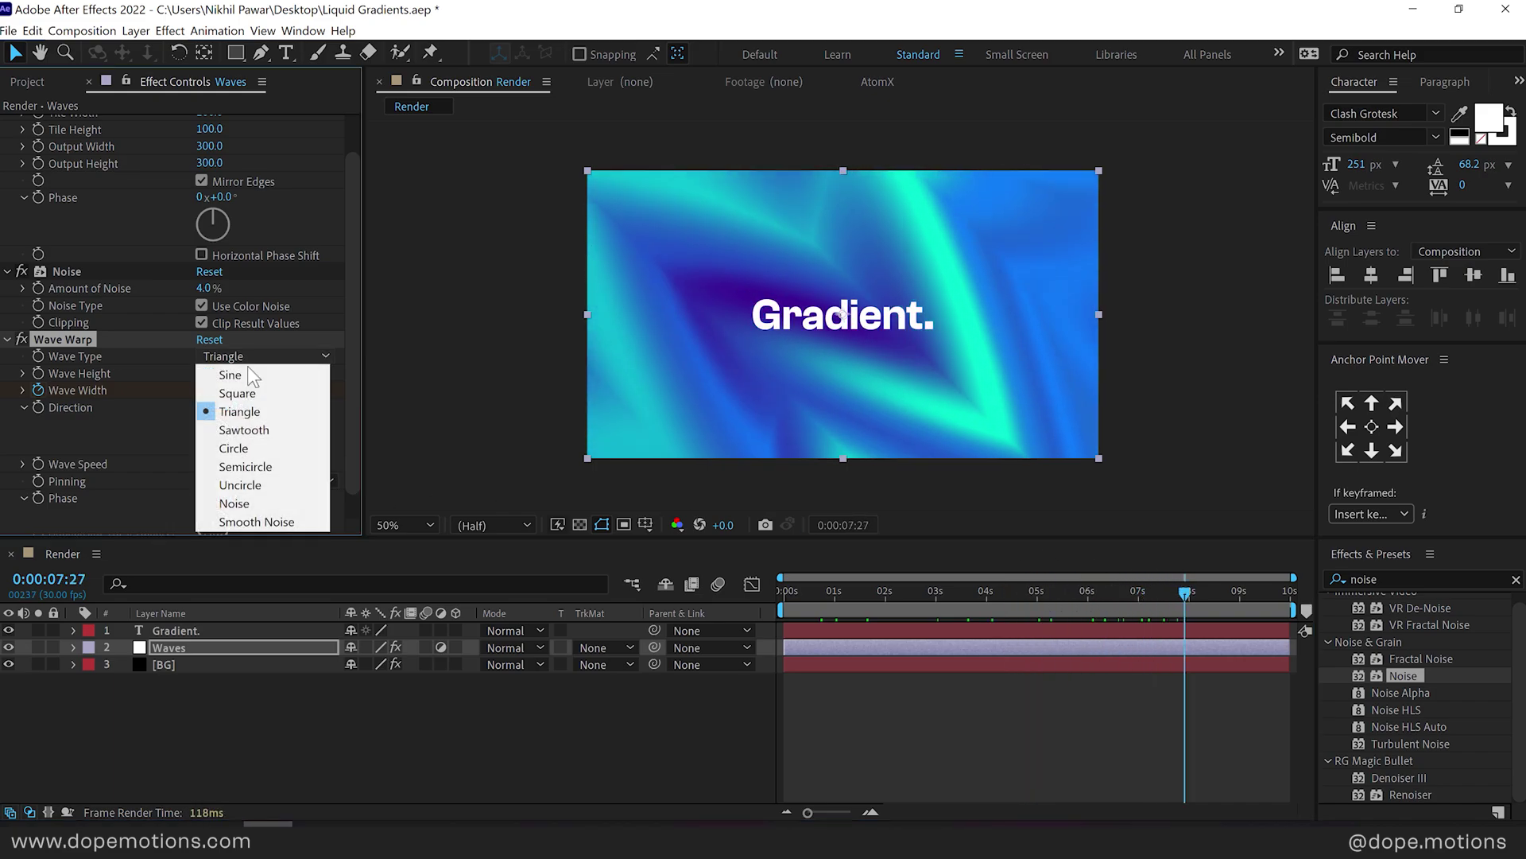
# Step: Bring up the Typography_10 template in AtomX's Typography 01 to 30 list
pyautogui.click(251, 450)
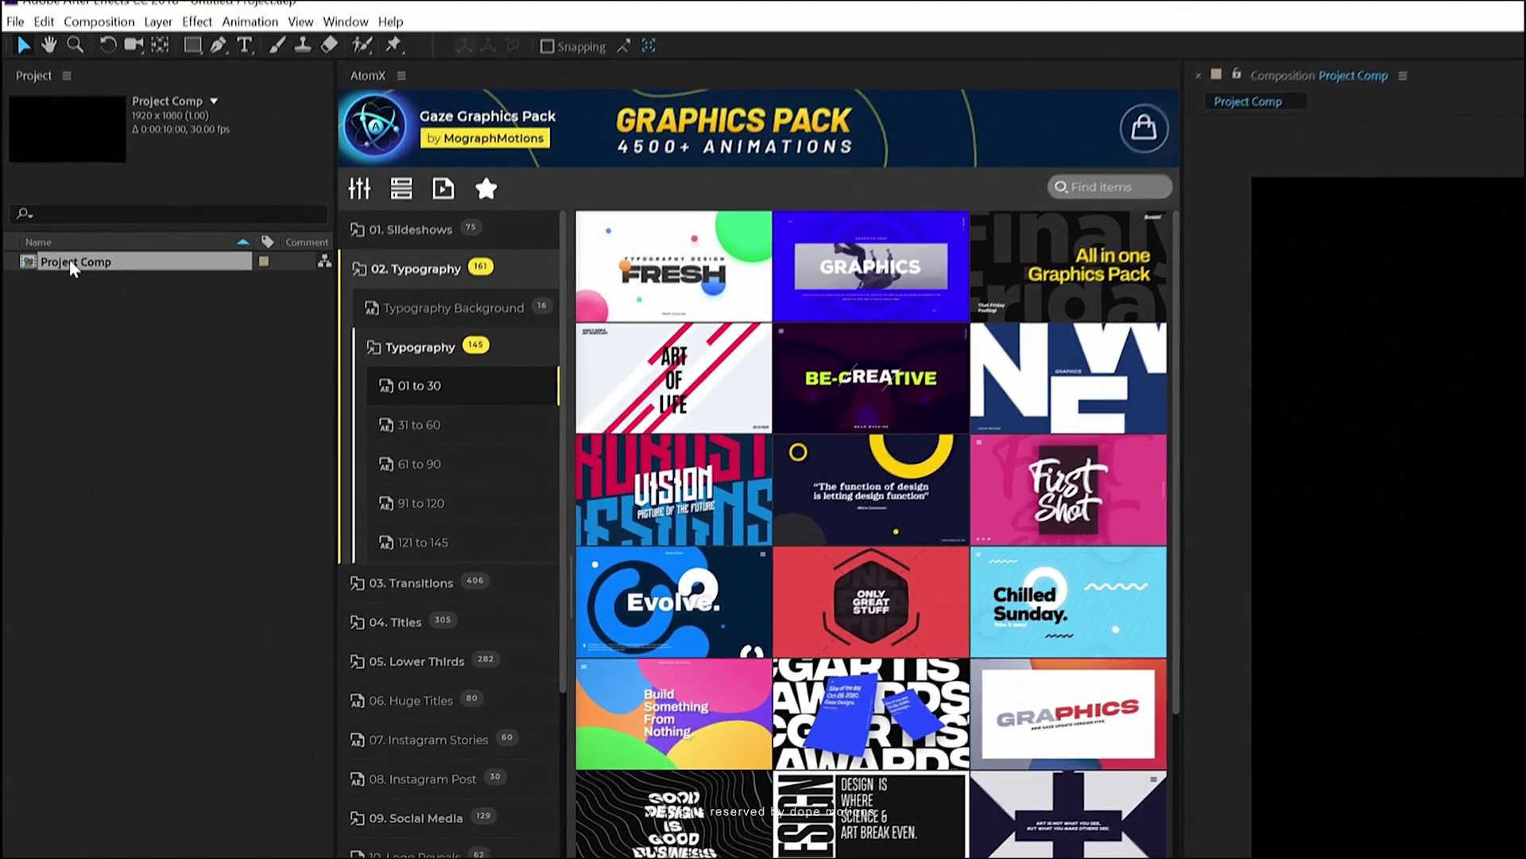
pyautogui.moveTo(713, 631)
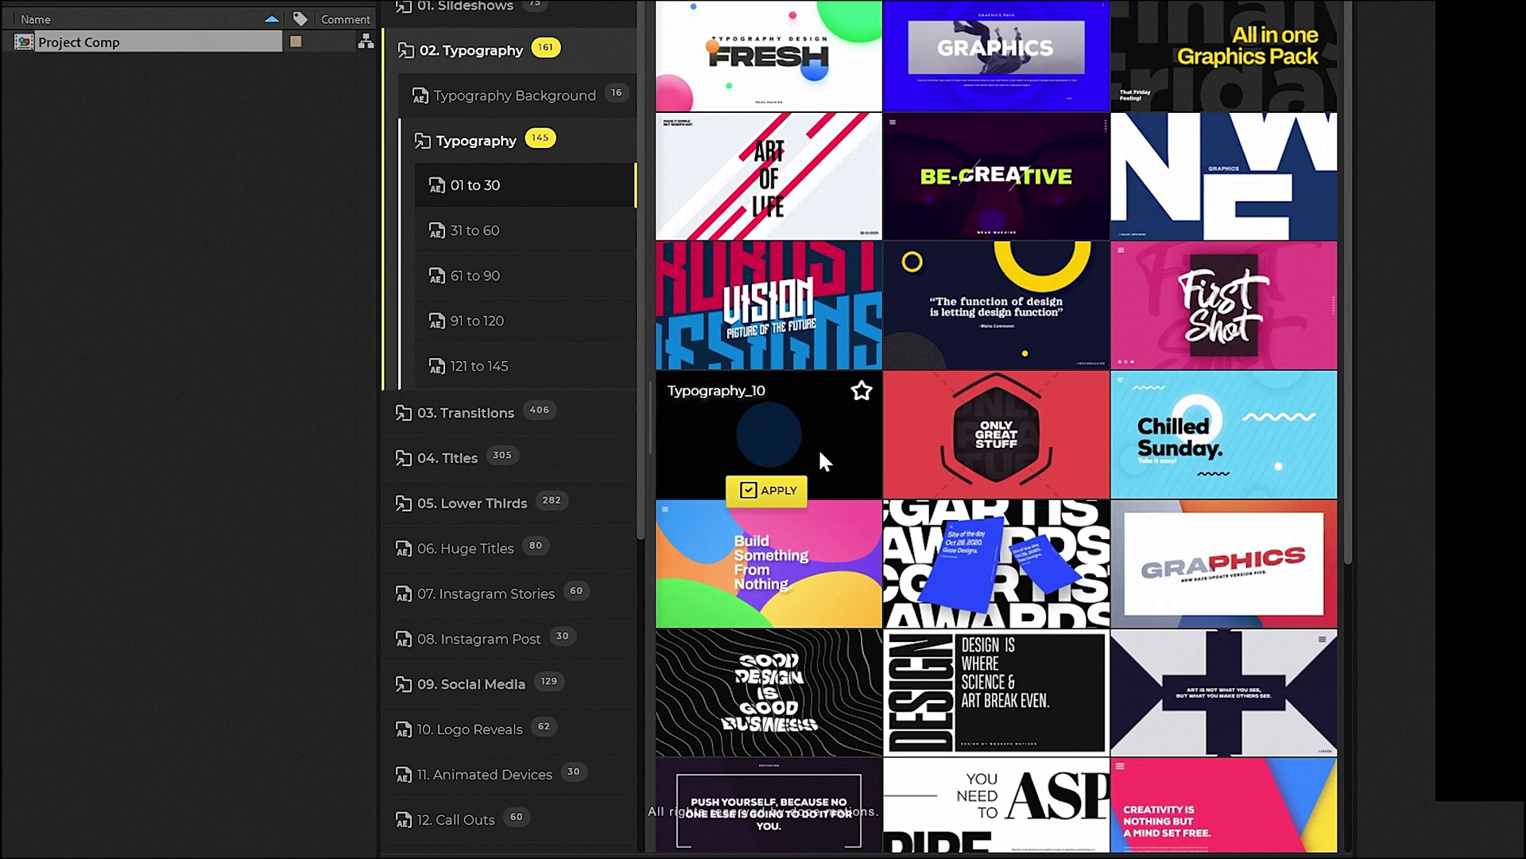
# Step: Apply Typography_10 to the comp and recolour its swatches red and magenta
pyautogui.click(747, 501)
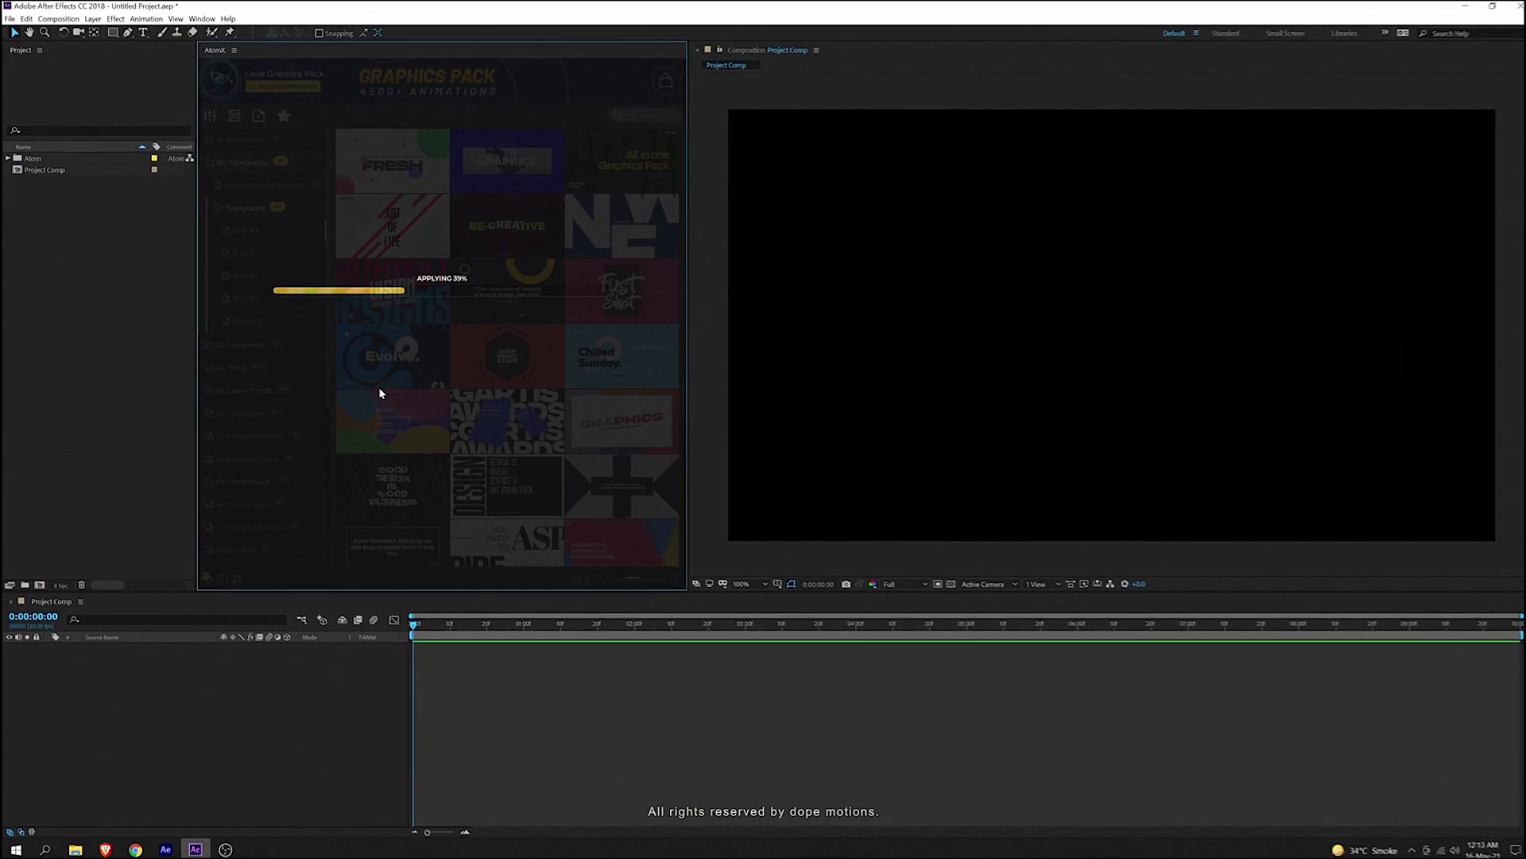
pyautogui.press('space')
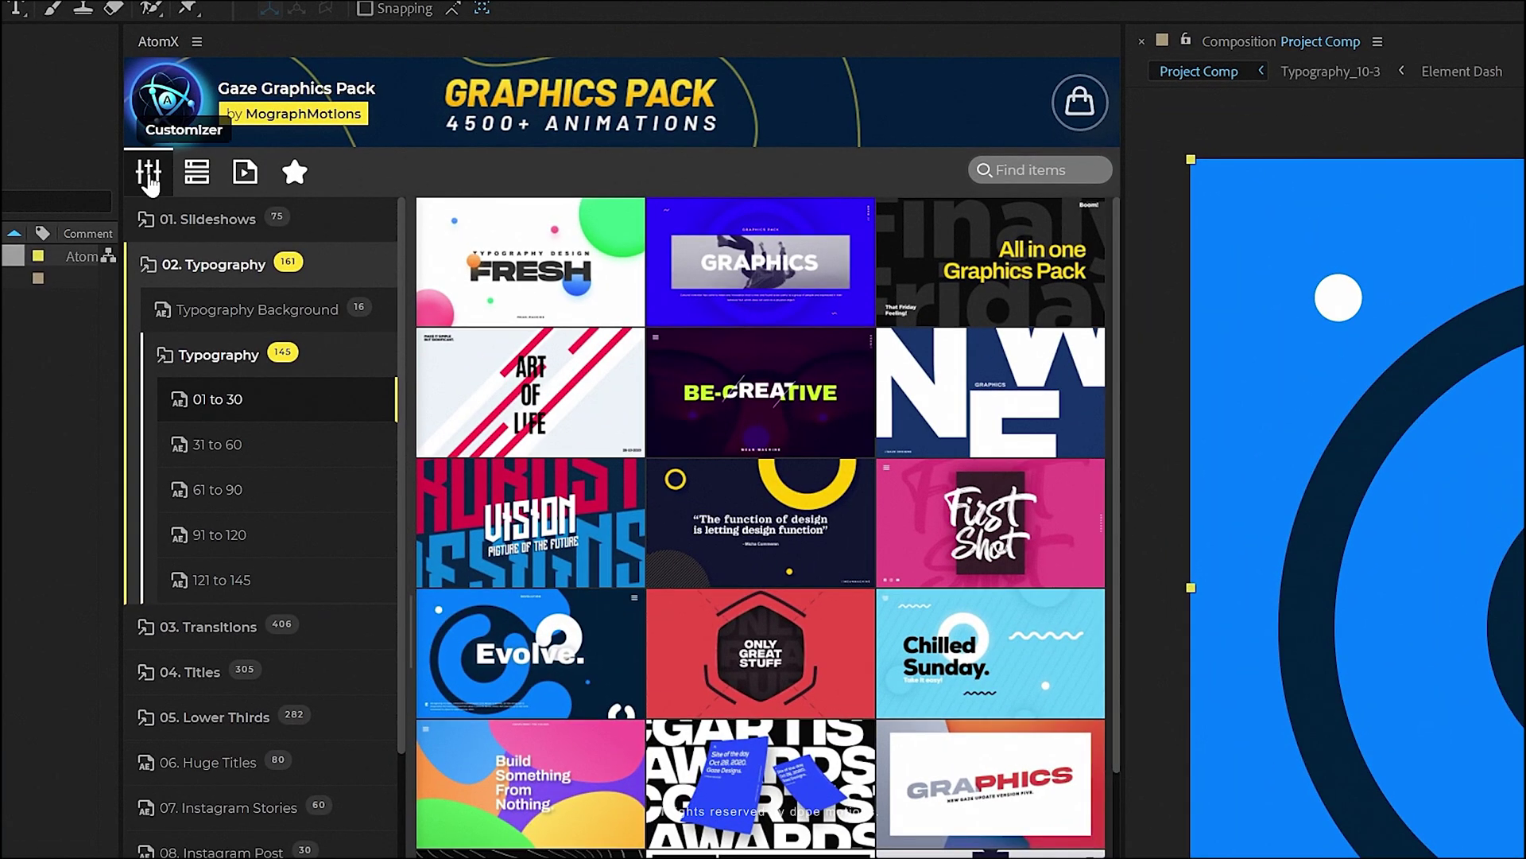
pyautogui.click(209, 118)
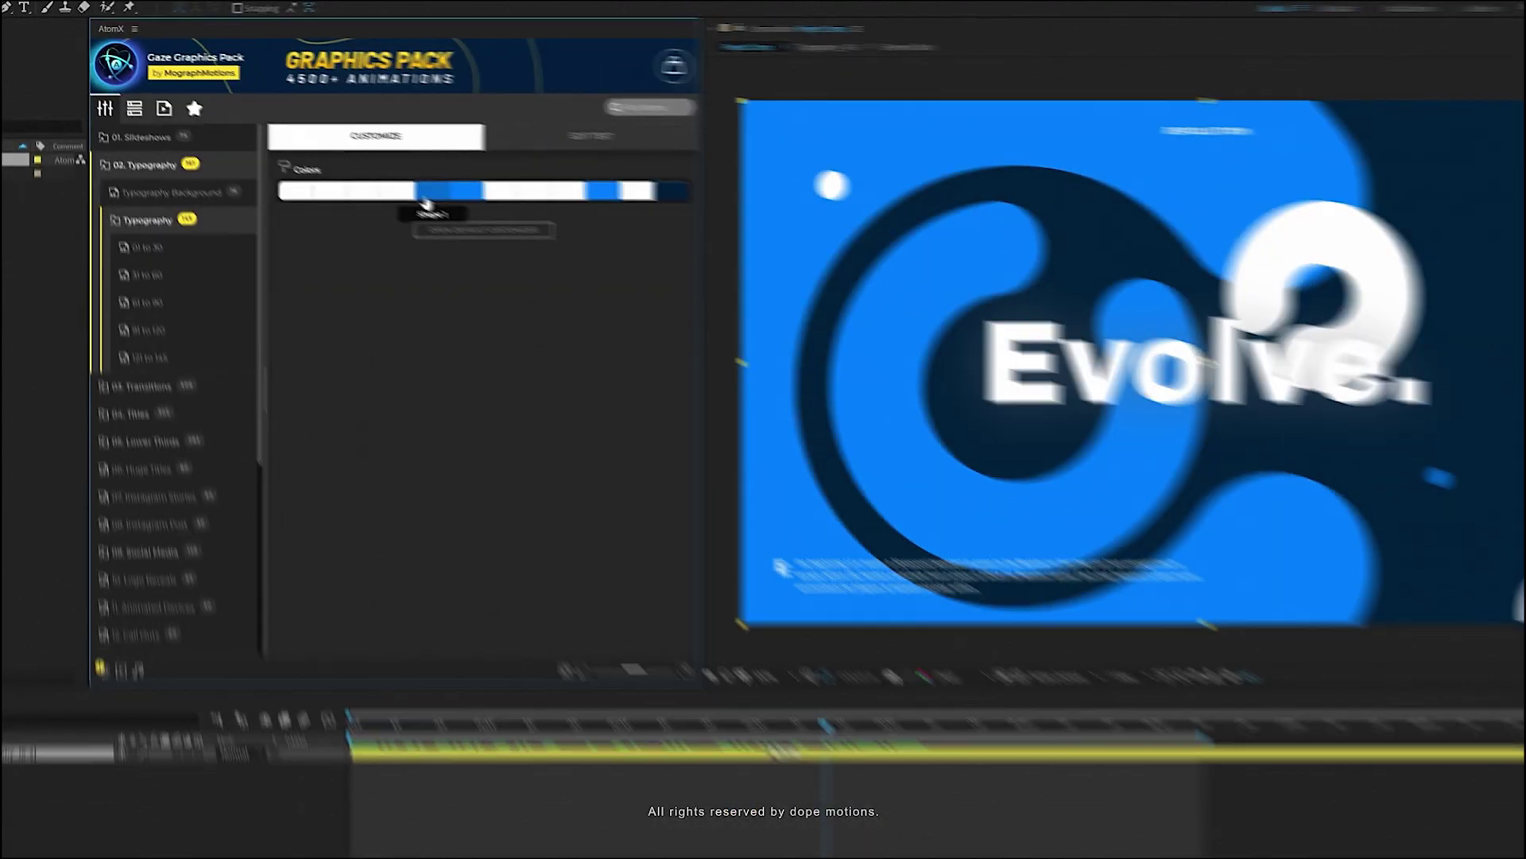
pyautogui.click(684, 307)
pyautogui.click(963, 307)
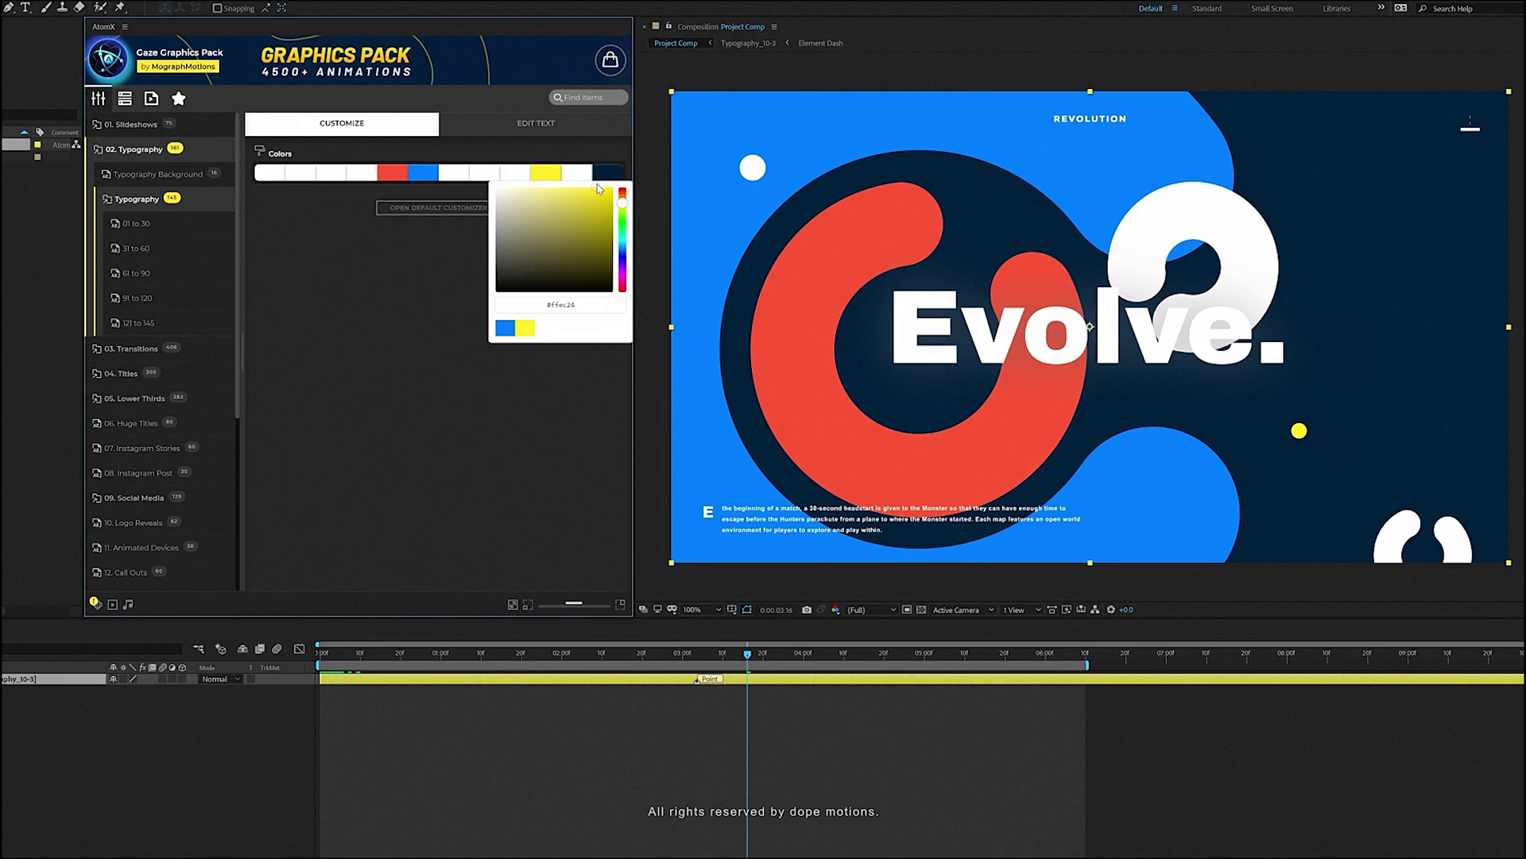
pyautogui.click(739, 307)
pyautogui.click(518, 202)
pyautogui.moveTo(541, 195); pyautogui.dragTo(541, 285)
# Step: Retitle the template 'Creative.' and set another swatch to yellow
pyautogui.click(493, 125)
pyautogui.write('Cr')
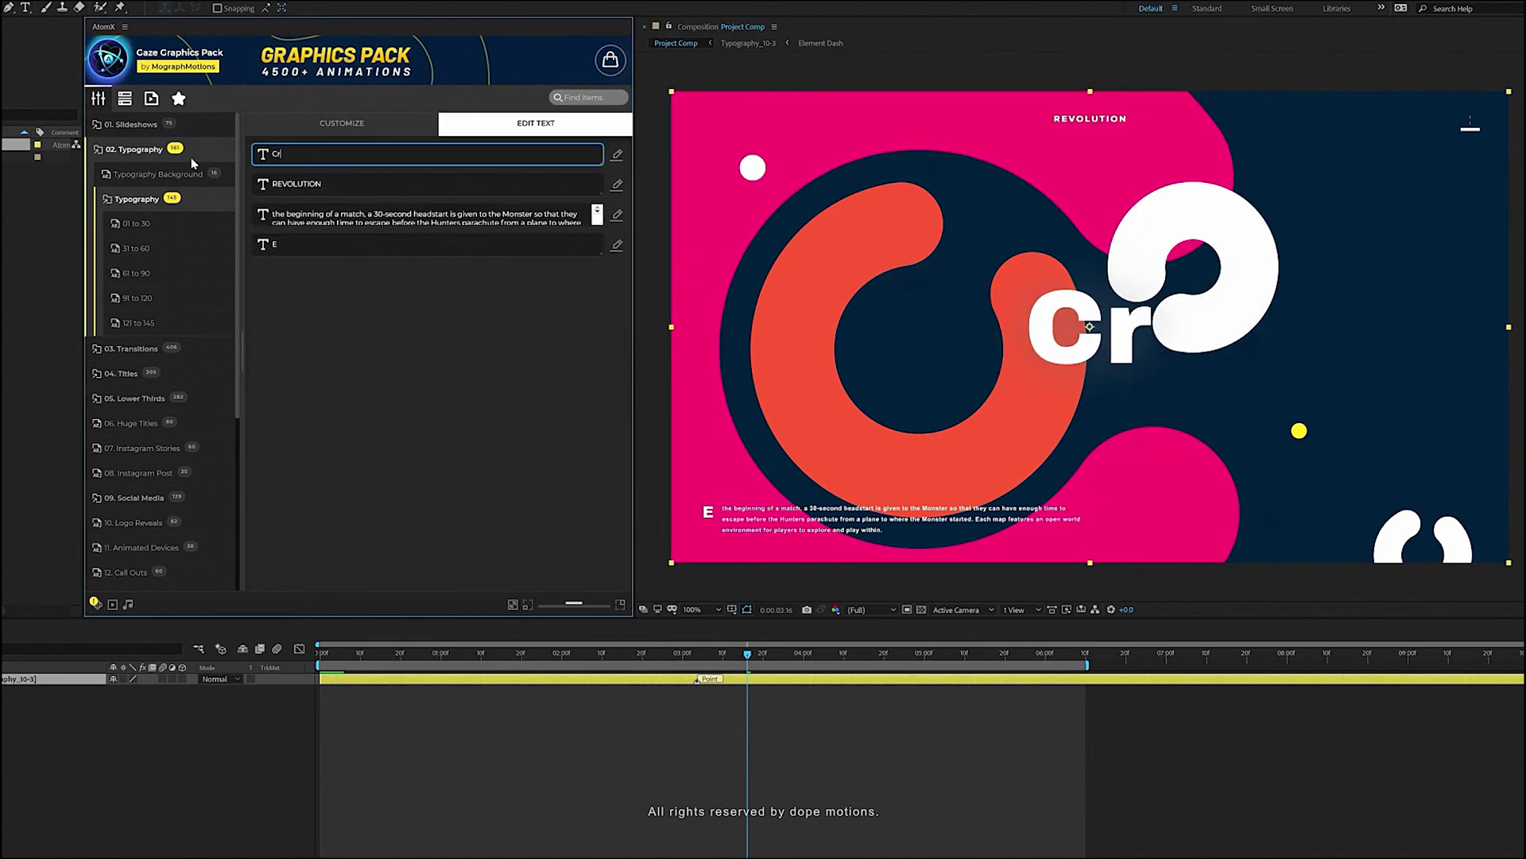
pyautogui.write('eative')
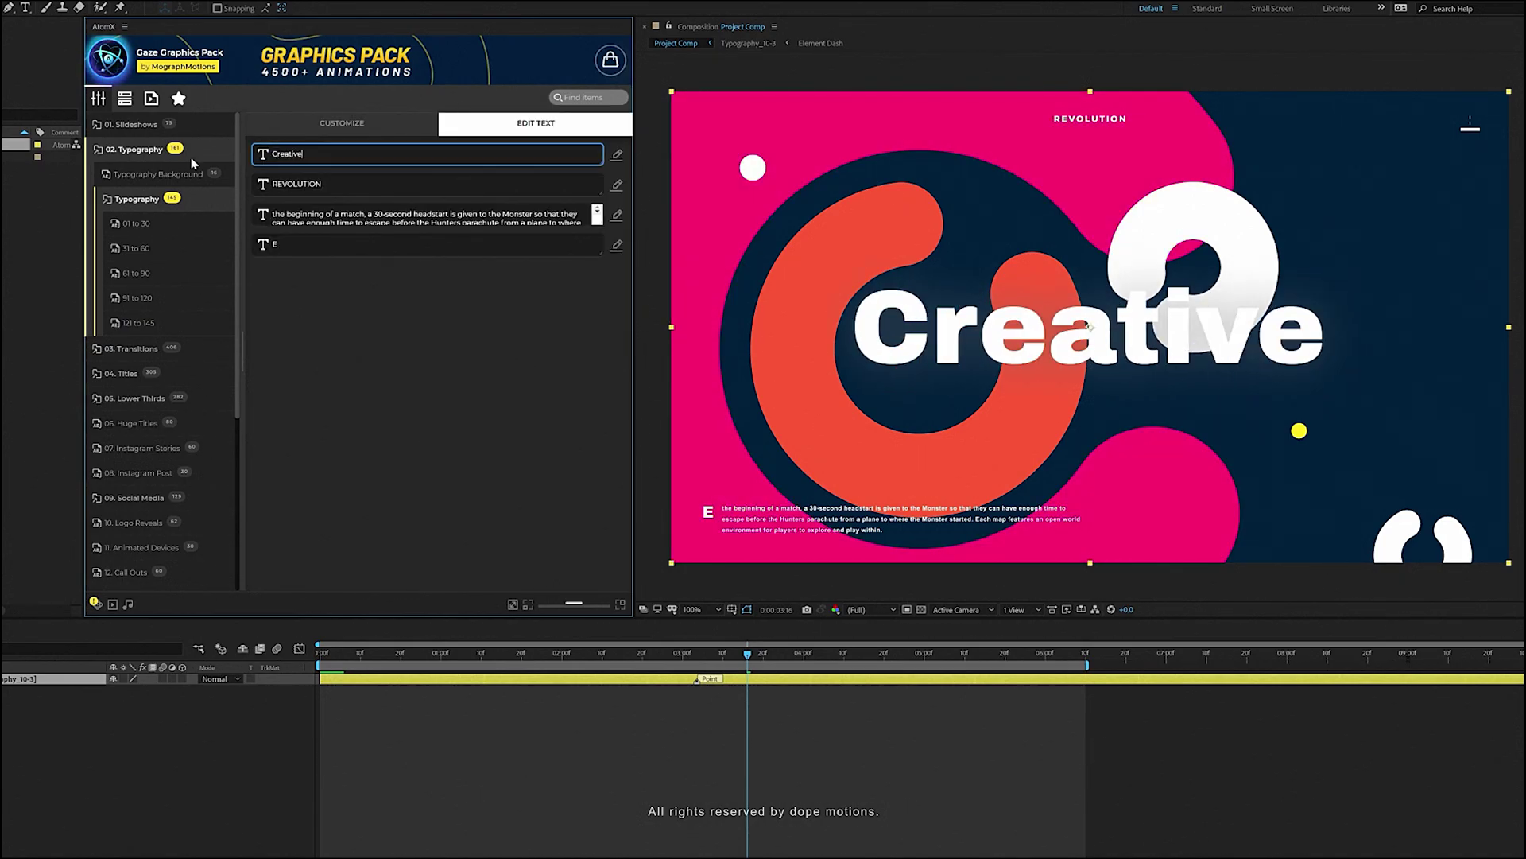
pyautogui.write('.')
pyautogui.click(341, 124)
pyautogui.click(423, 172)
pyautogui.click(453, 172)
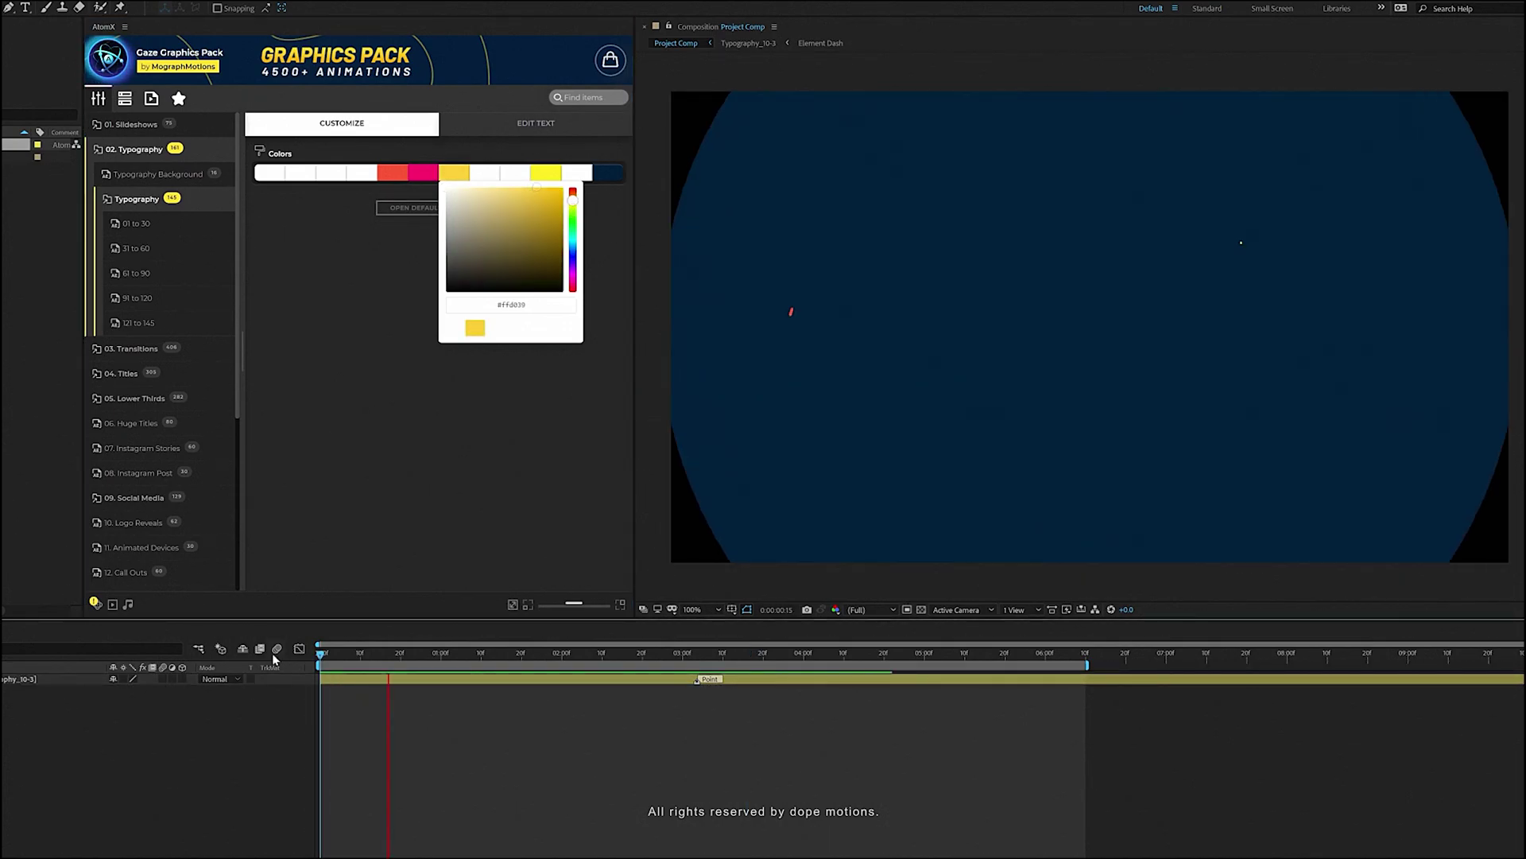